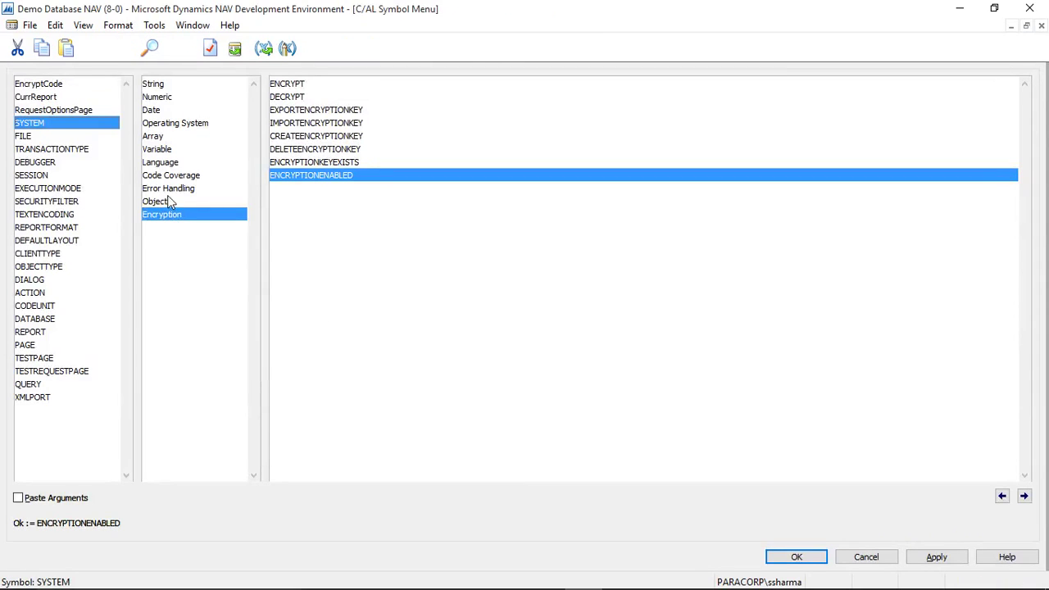
Step: Review DECRYPT, ENCRYPTIONENABLED and ENCRYPTIONKEYEXISTS syntax, then close back to the report list
click(168, 201)
click(170, 213)
click(306, 95)
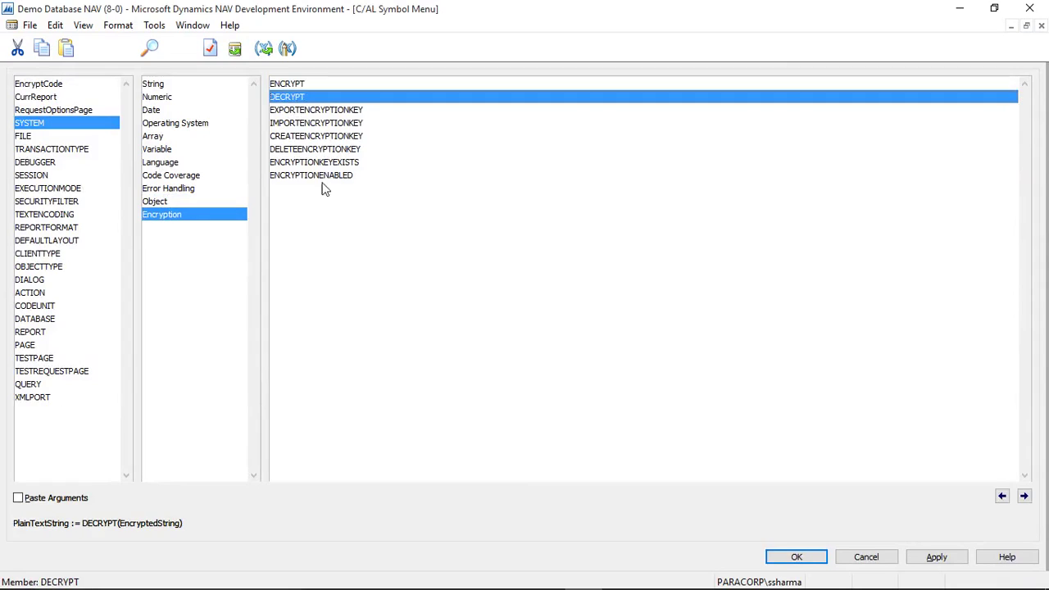
click(347, 174)
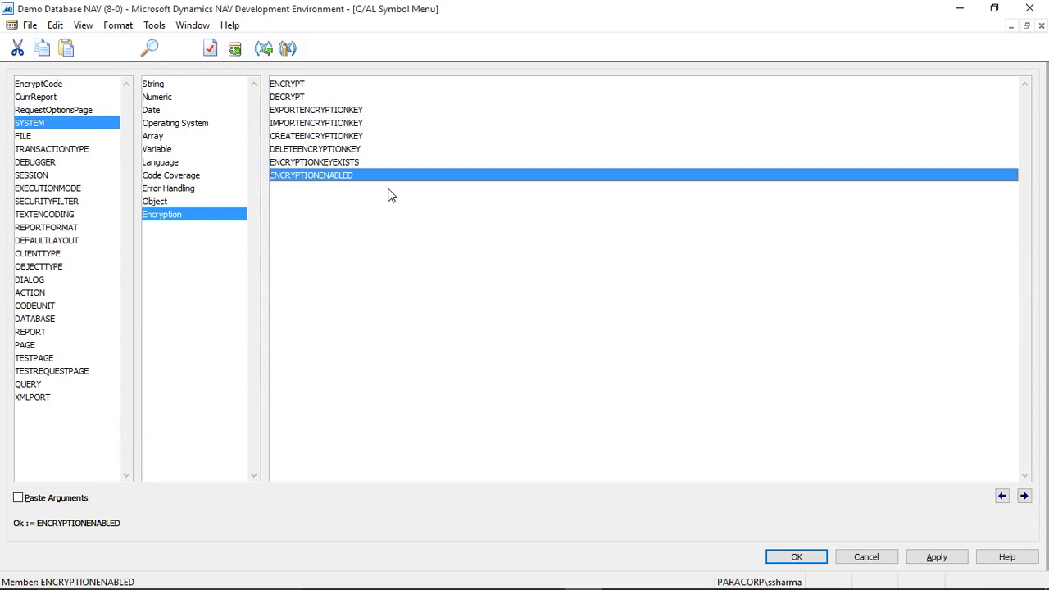
click(345, 161)
key(Up)
key(Up)
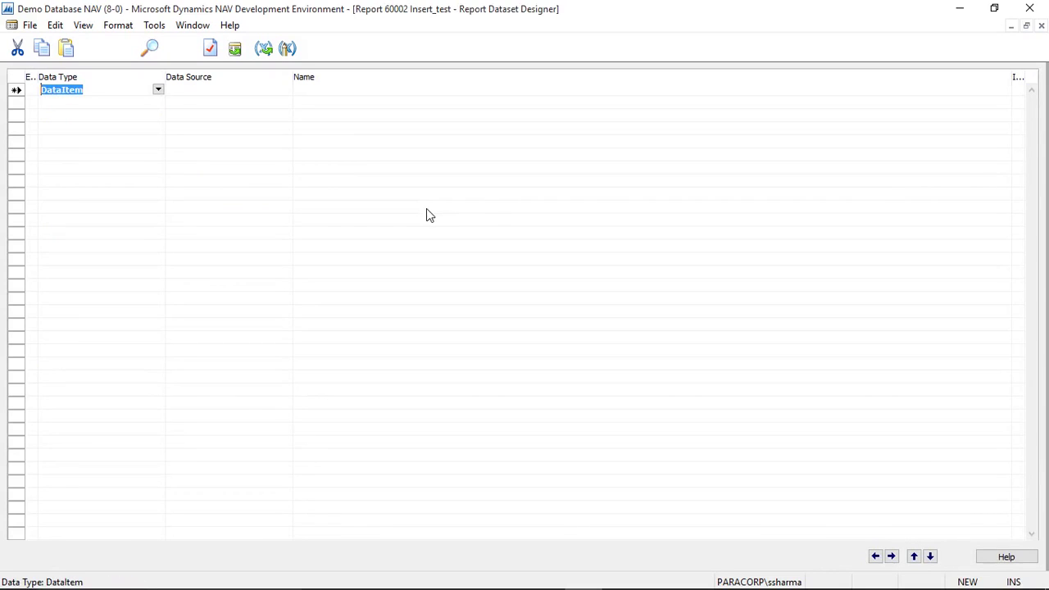
key(Escape)
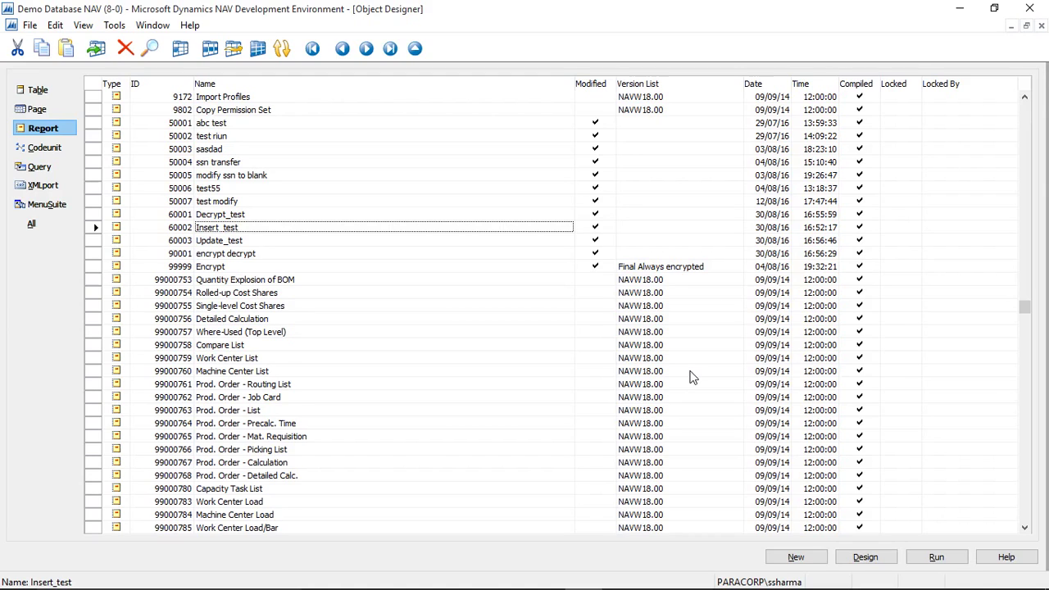
Step: Switch from NAV to SQL Server Management Studio using the taskbar
click(620, 574)
Step: Collapse Object Explorer to the server and expand Databases to select Demo Database NAV (8-0)
click(261, 379)
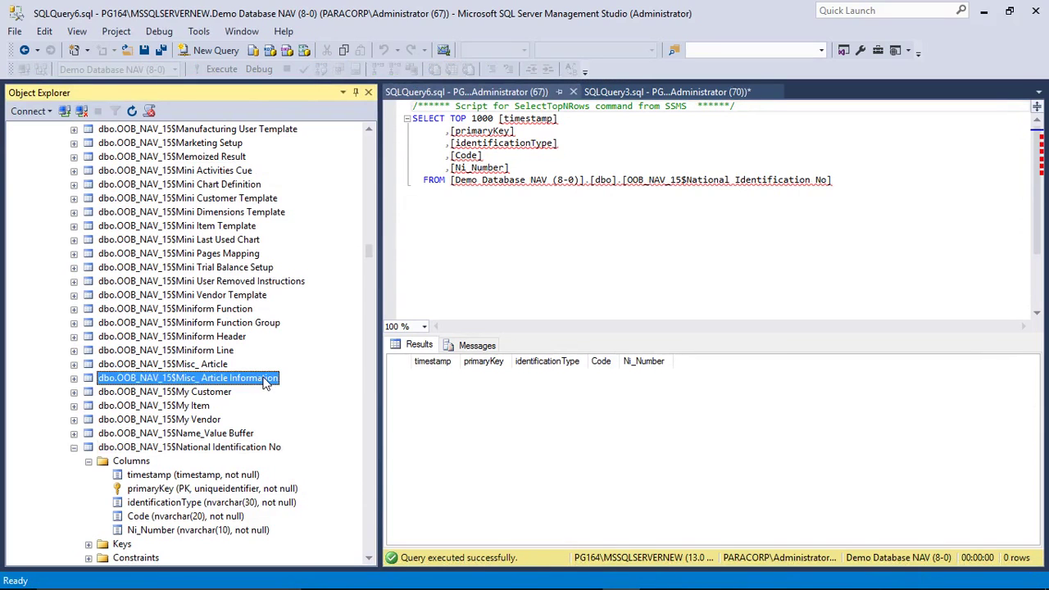
key(Left)
key(Left)
key(Left)
key(Left)
key(Left)
key(Left)
key(Left)
key(Left)
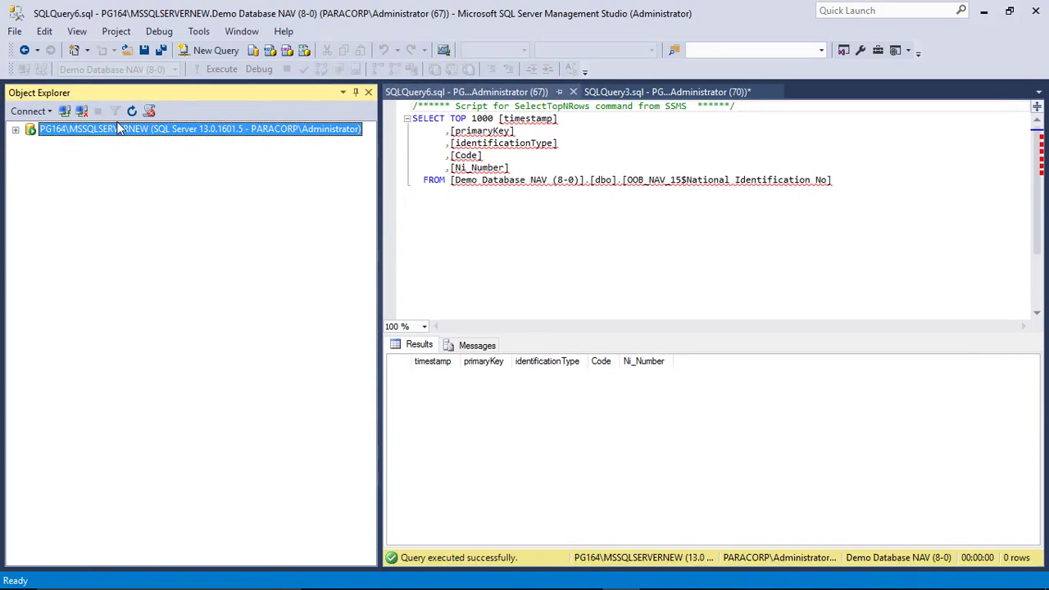
double_click(117, 131)
double_click(78, 143)
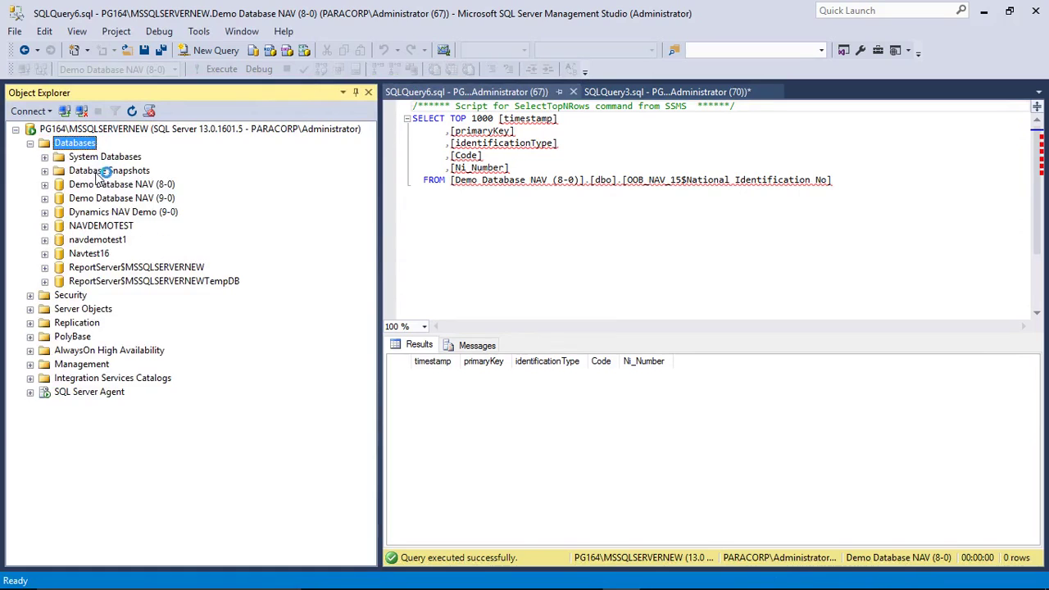
click(105, 185)
Step: Inspect its Restore Files and Filegroups options, trying device and database sources, then close
right_click(104, 186)
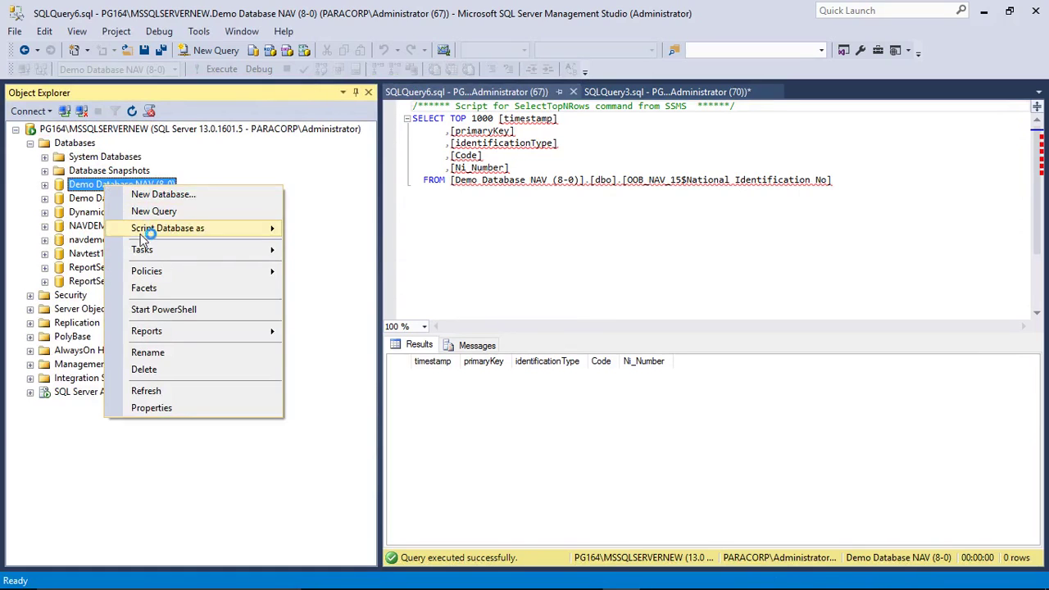
mouse_move(186, 249)
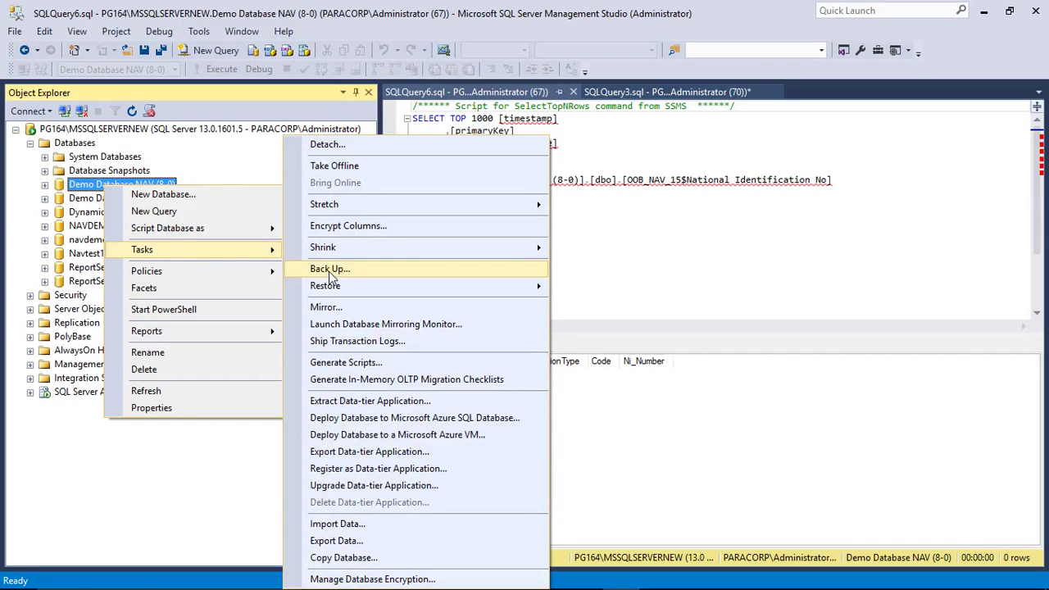
mouse_move(335, 286)
click(613, 305)
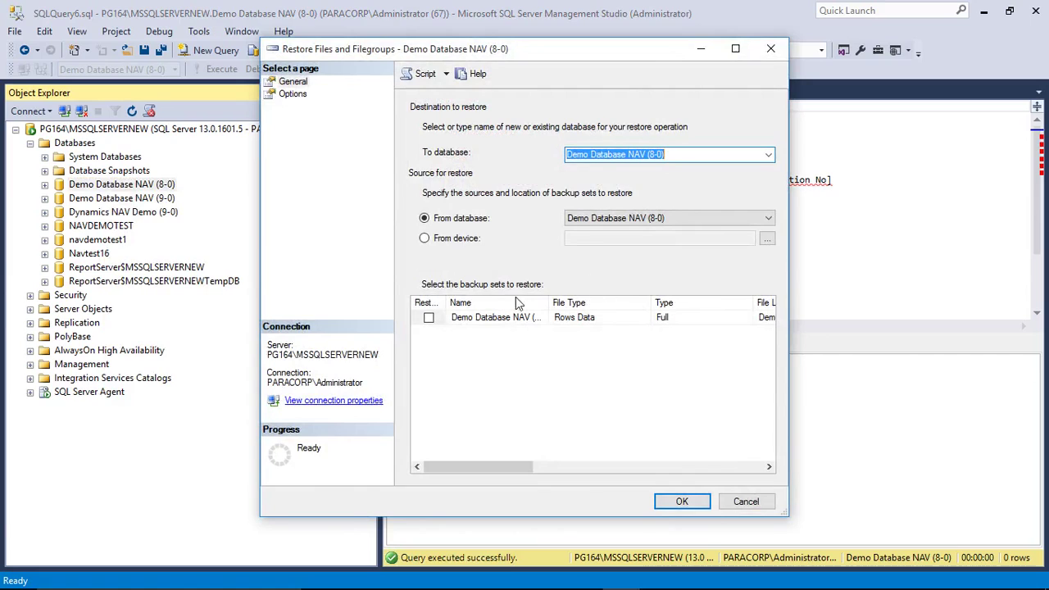
click(478, 239)
click(480, 219)
click(516, 319)
click(687, 499)
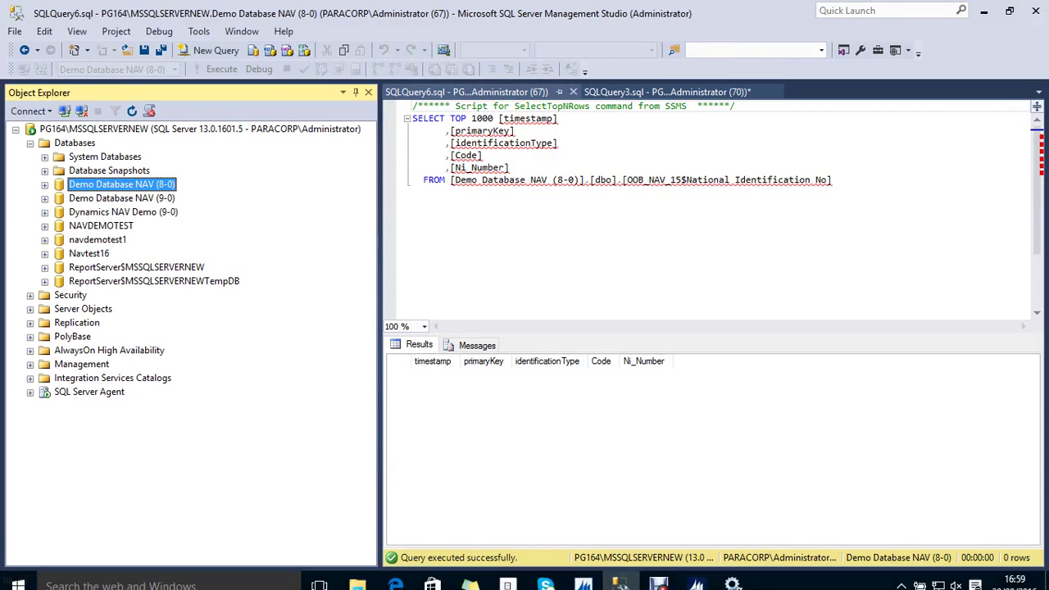
Step: Open table 60012 in design, close it, run it, and widen primaryKey to show full GUIDs
click(585, 574)
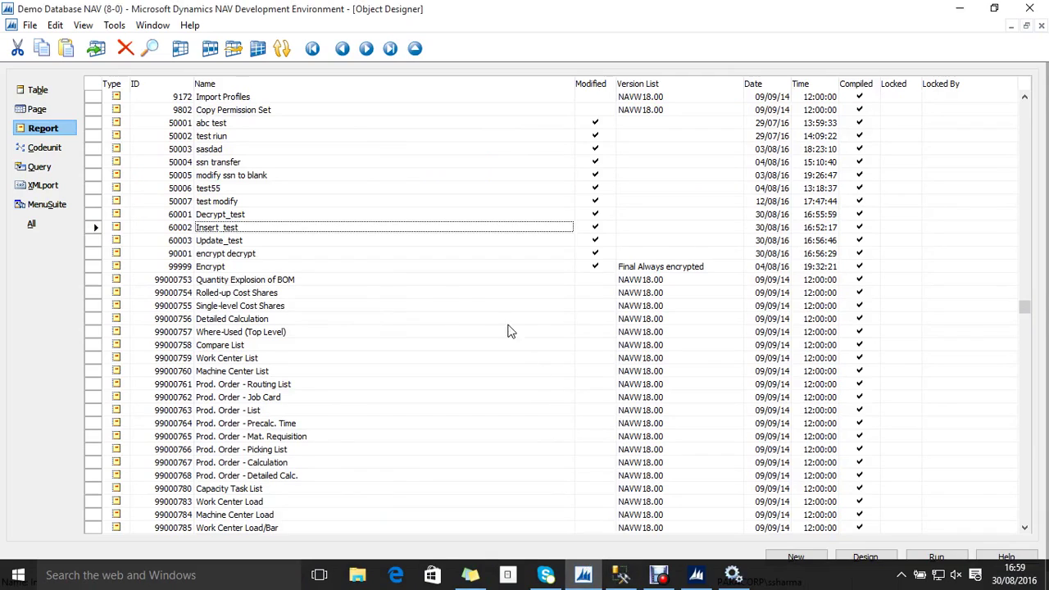
key(shift+F3)
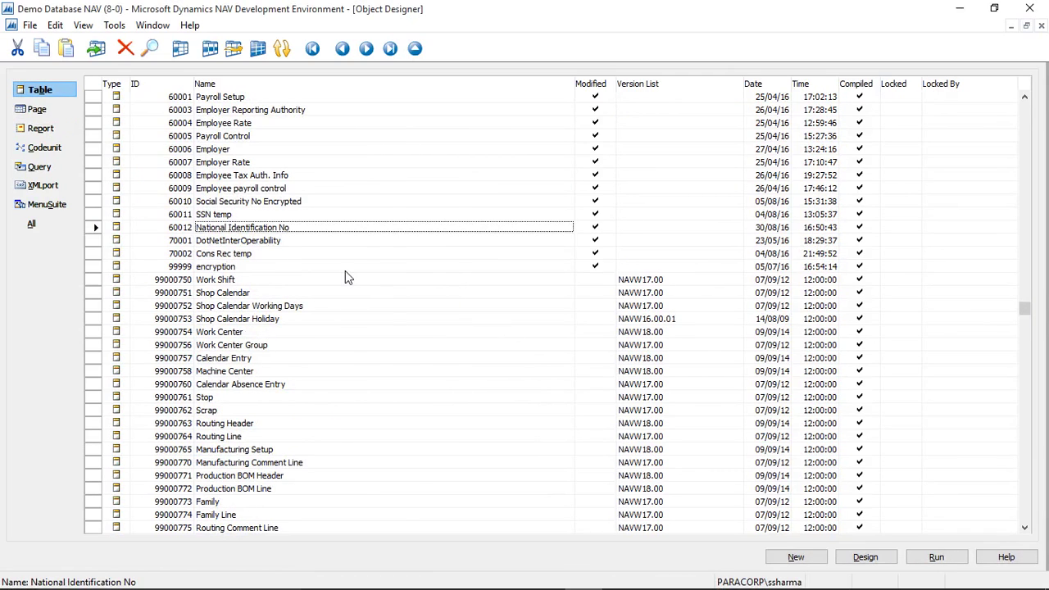
key(shift+F4)
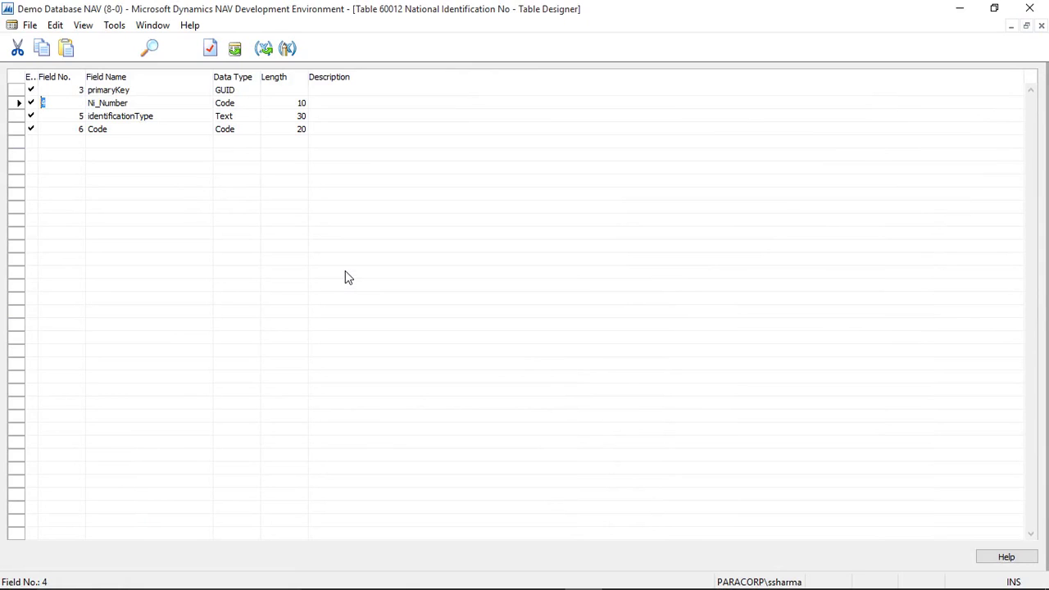
key(Escape)
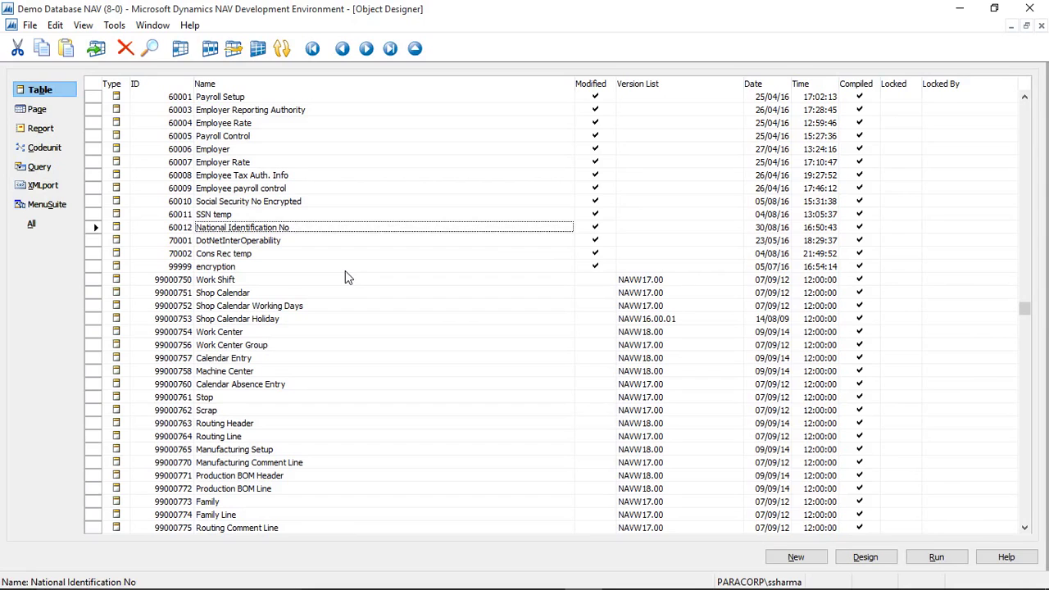
key(alt+r)
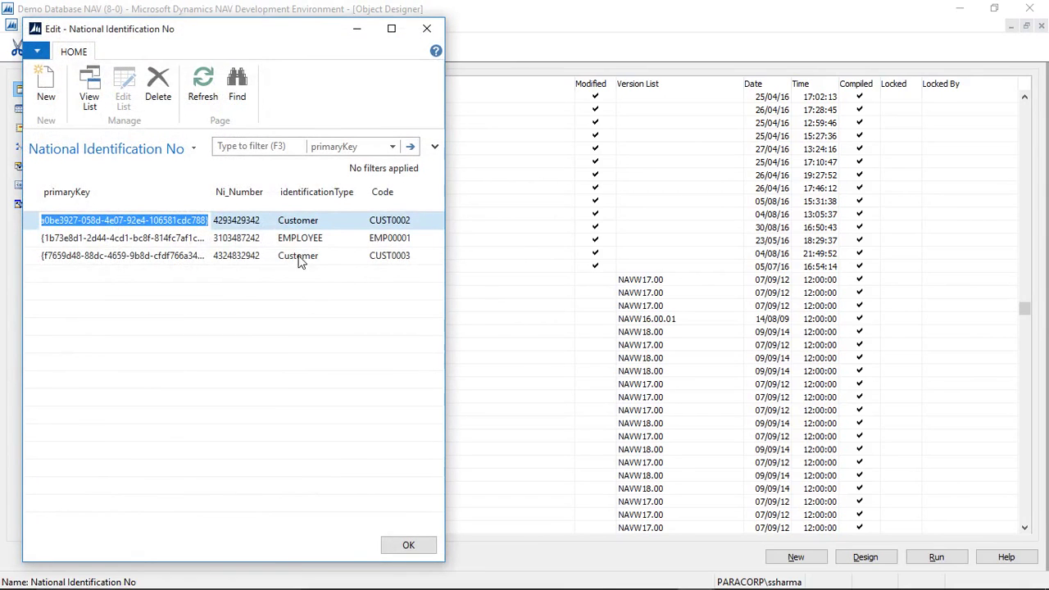
double_click(207, 202)
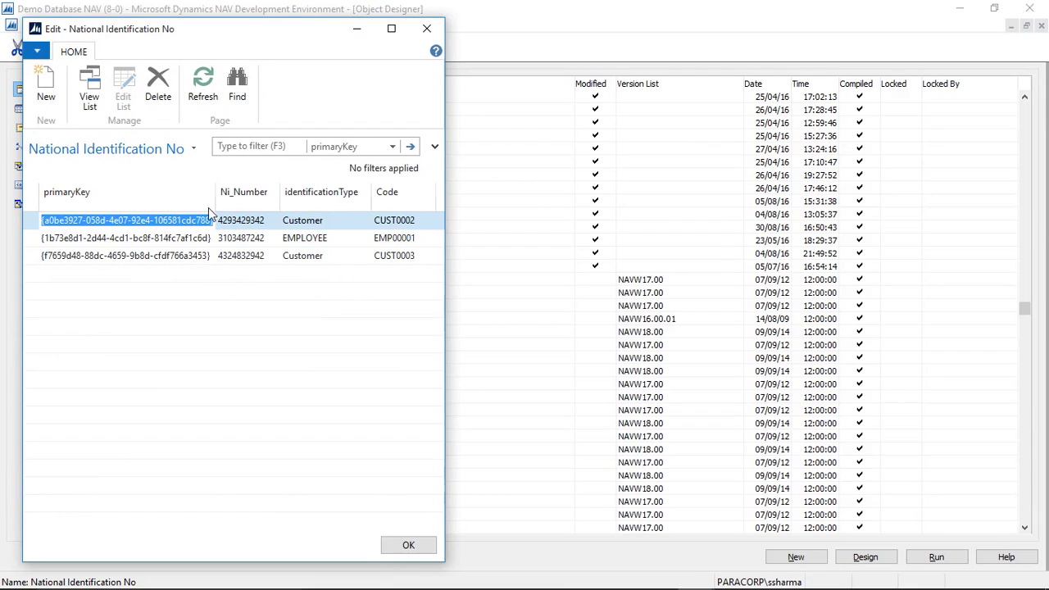
Step: Reopen table 60012 in design to check primaryKey's GUID data type and the table keys
key(Escape)
key(alt+d)
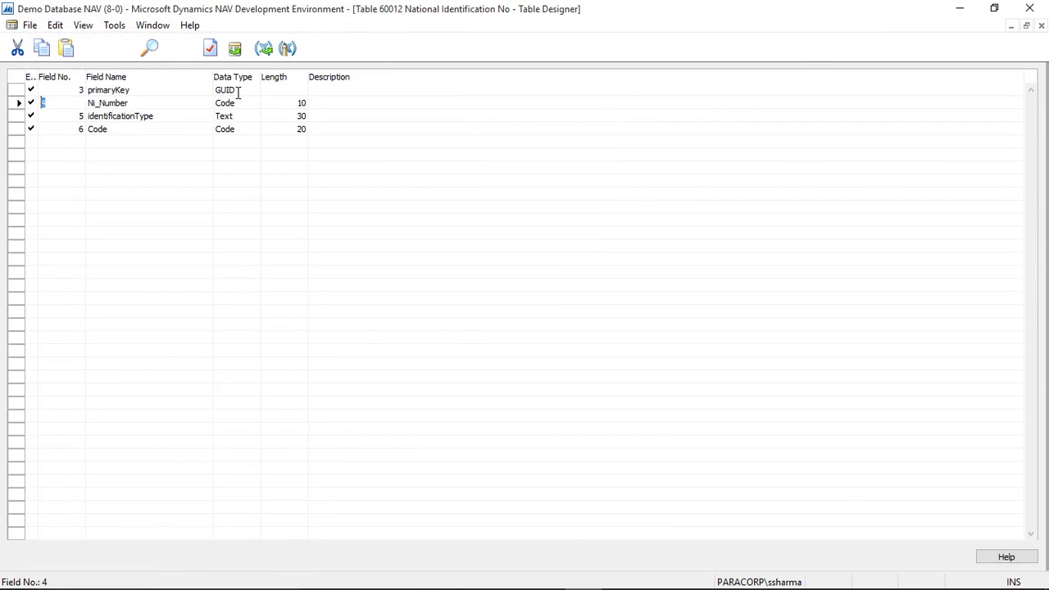
click(244, 89)
click(253, 89)
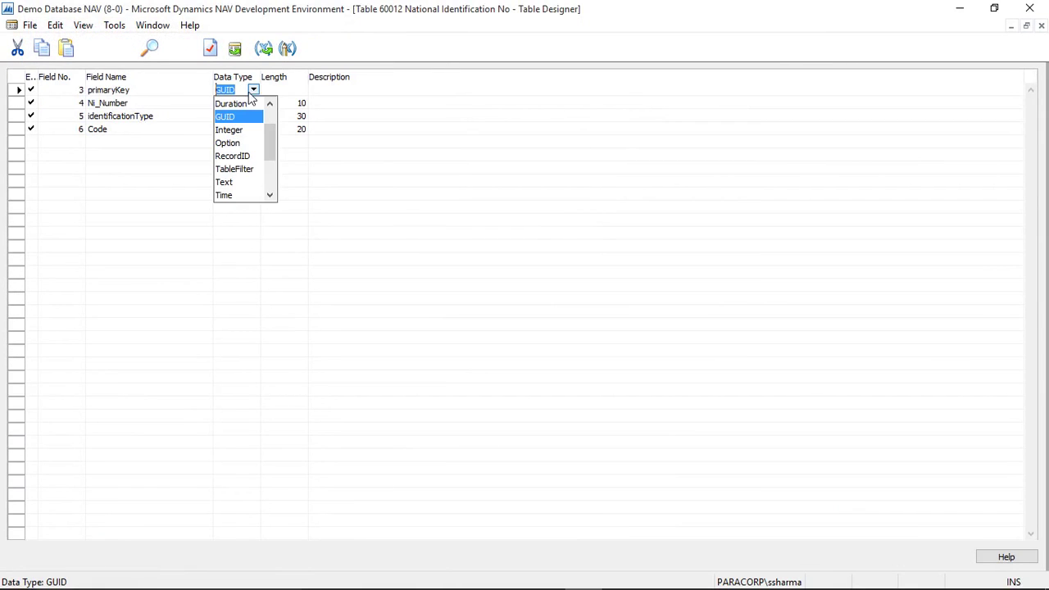
key(Escape)
key(alt+v)
key(k)
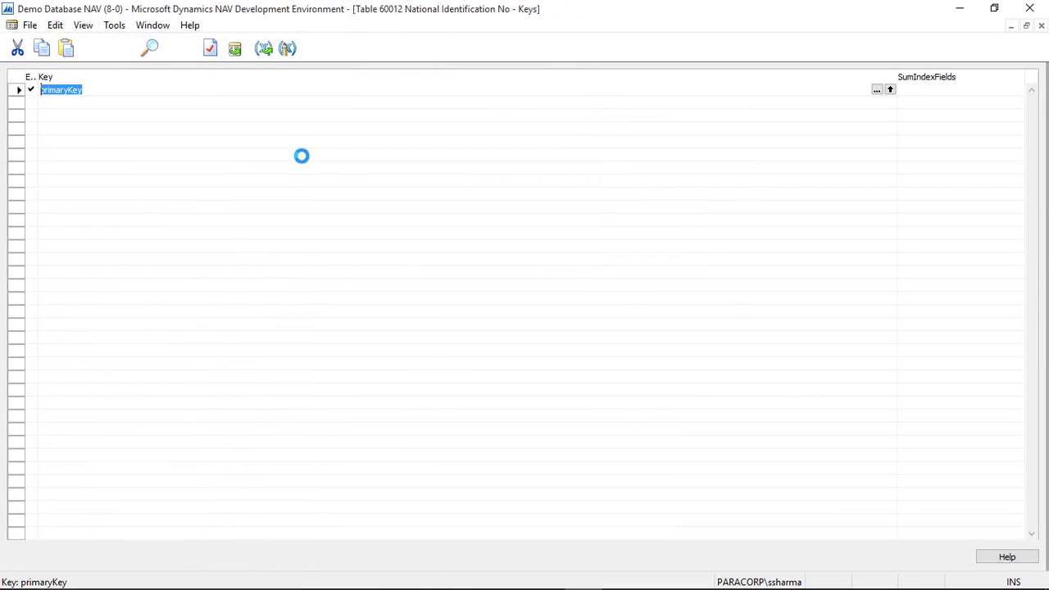
key(Escape)
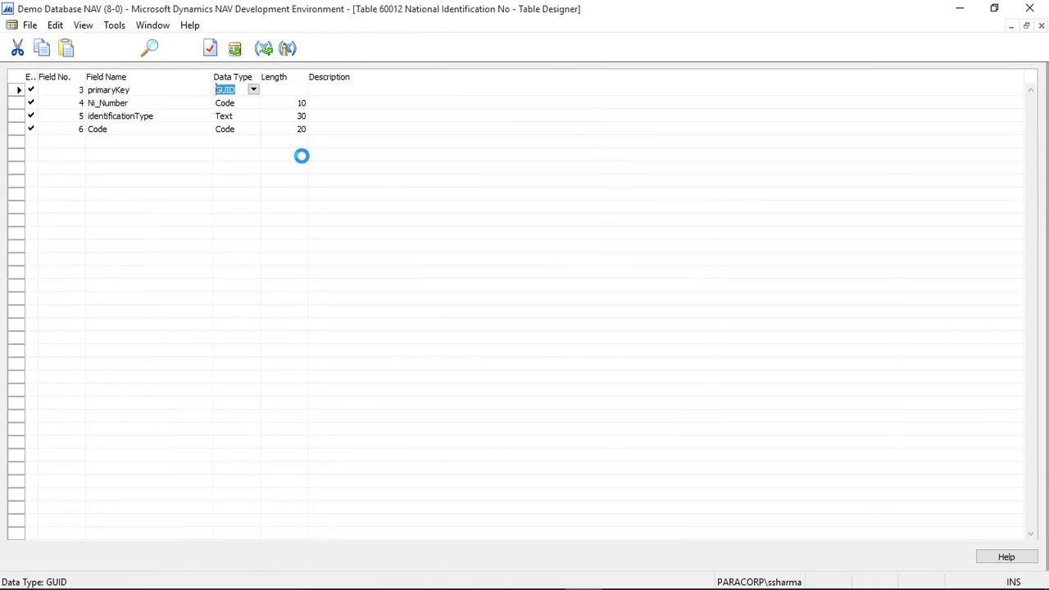
Step: Review the table's C/AL code, including the Ni_Number validate trigger and OnInsert CREATEGUID line
key(alt+v)
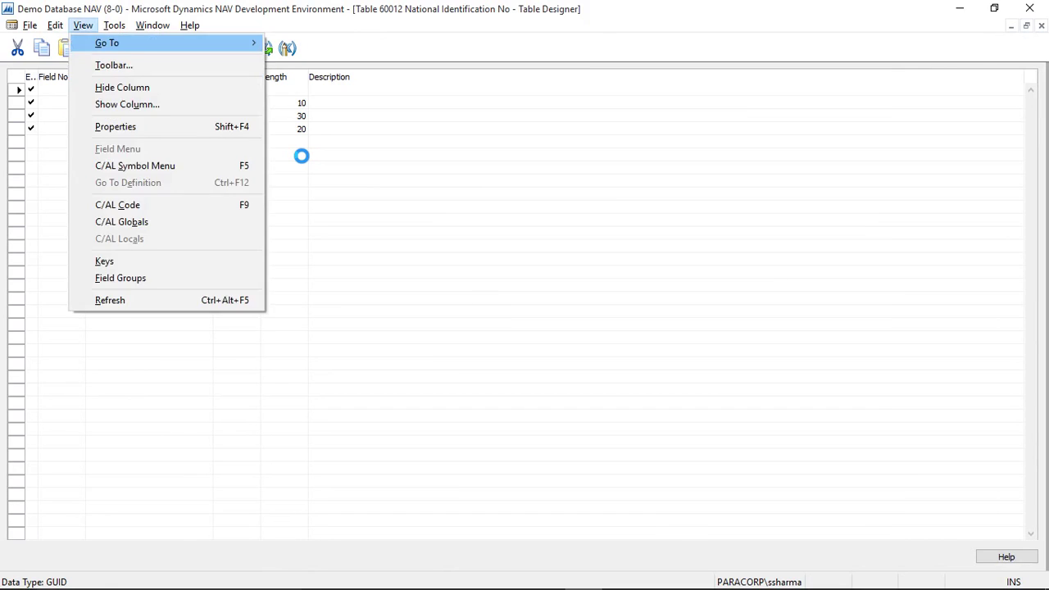
key(c)
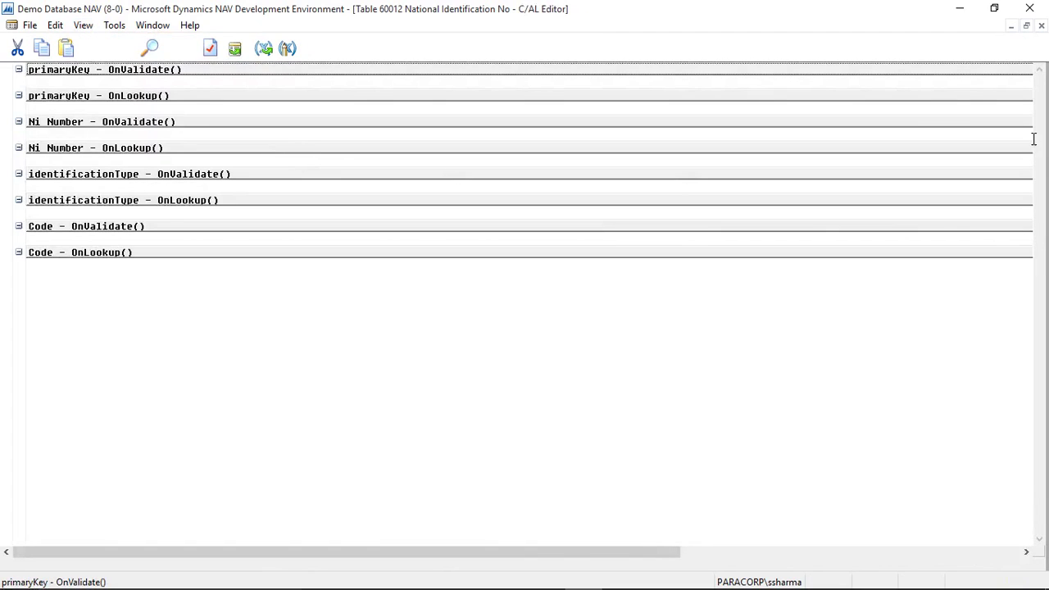
click(926, 125)
key(Up)
key(Up)
key(Up)
key(Up)
key(Up)
key(Up)
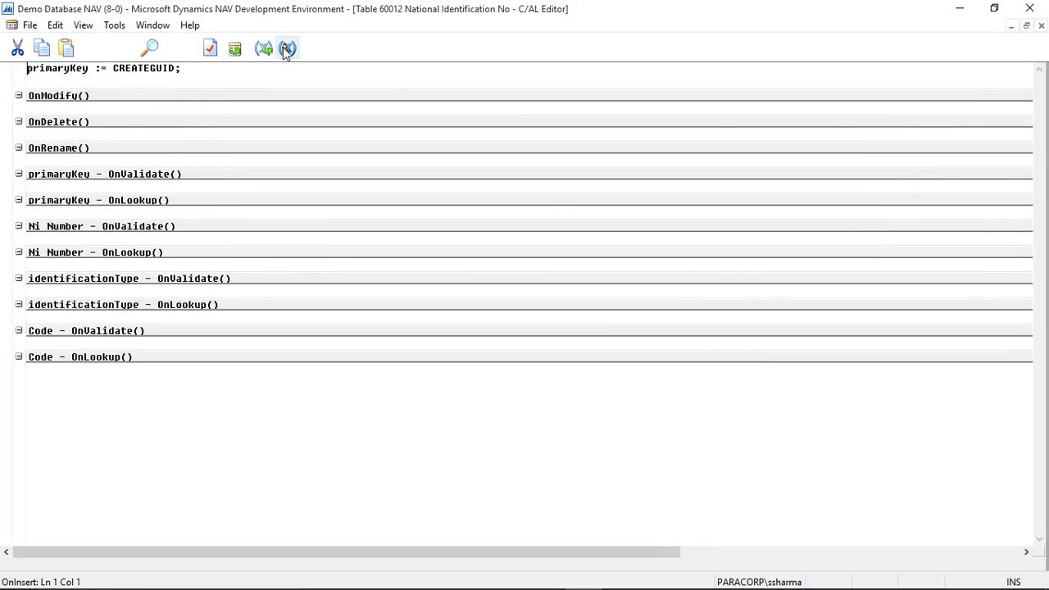
click(262, 75)
scroll(237, 99, up, 1)
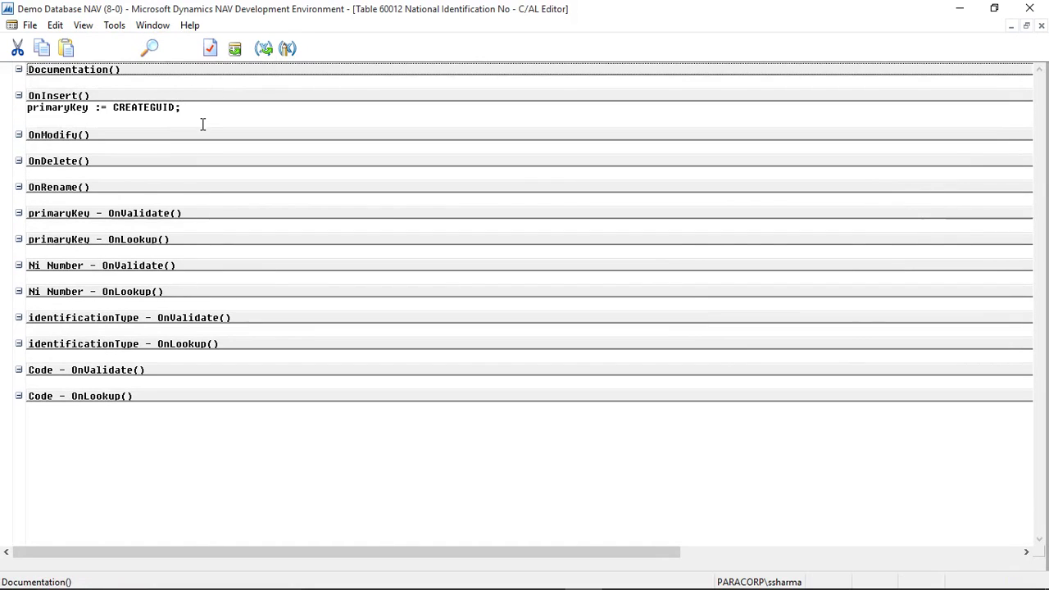
drag(202, 114, 19, 108)
key(Escape)
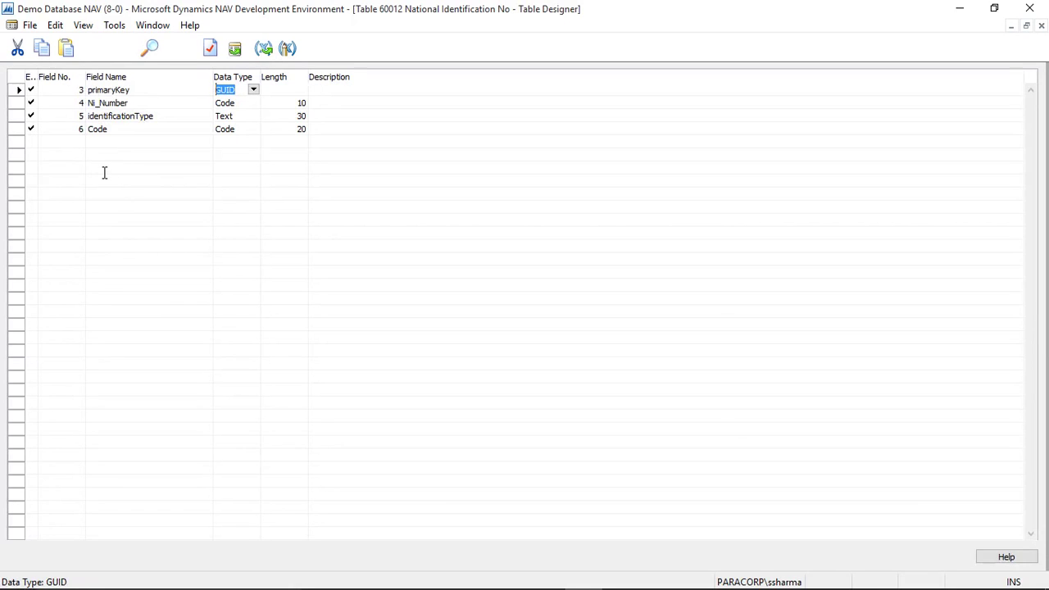
key(Escape)
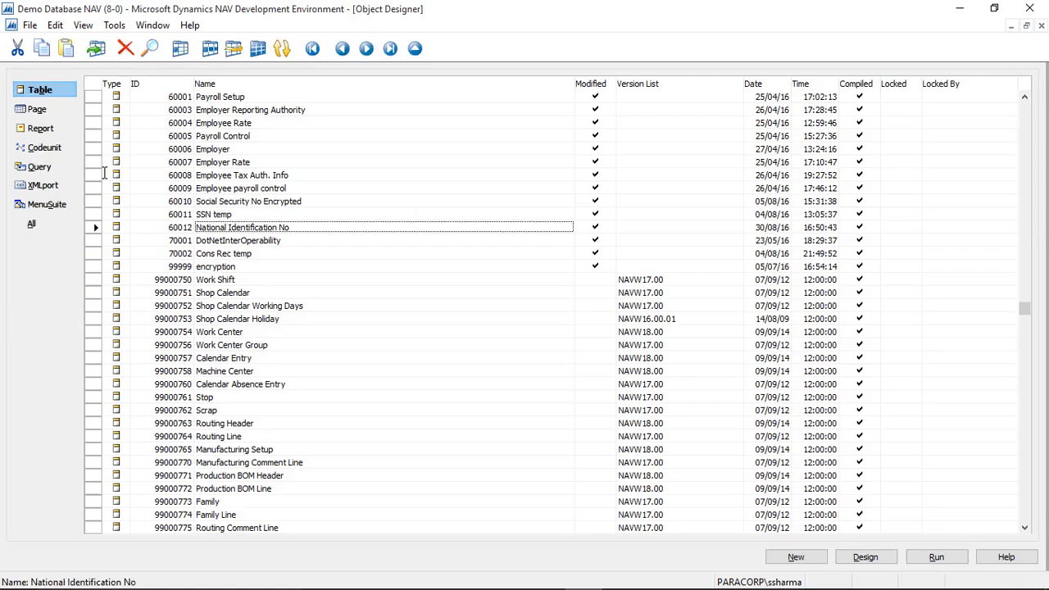
key(alt+r)
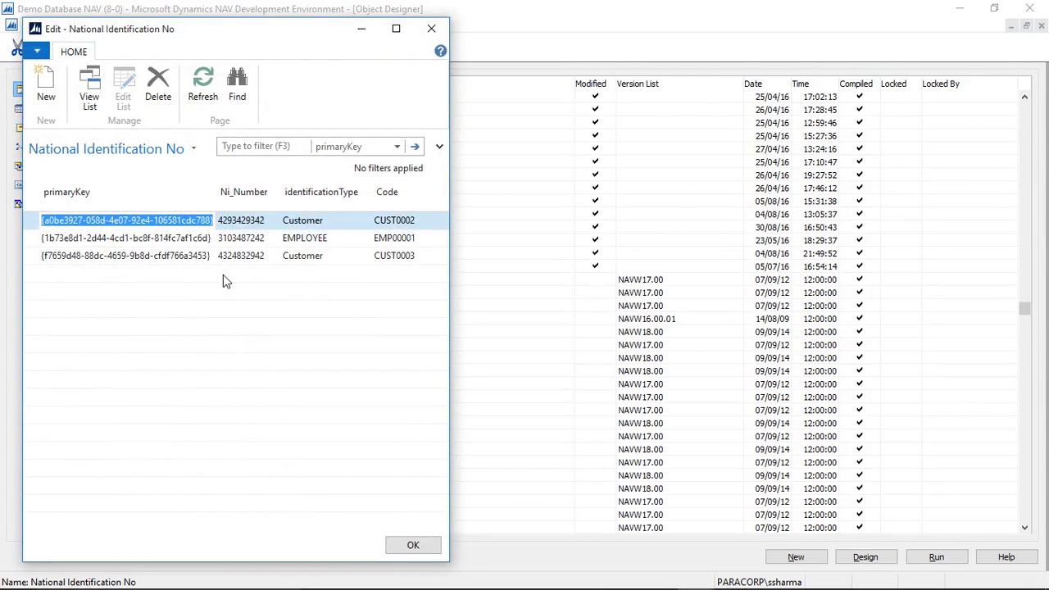
click(234, 274)
text(r3924)
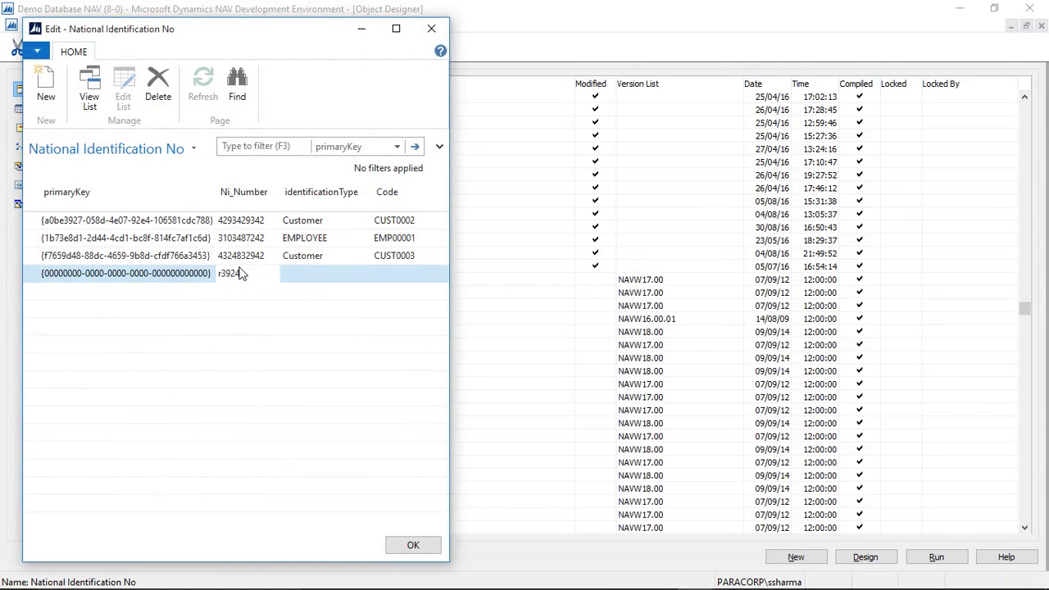
key(BackSpace)
key(BackSpace)
key(BackSpace)
key(BackSpace)
key(BackSpace)
key(Tab)
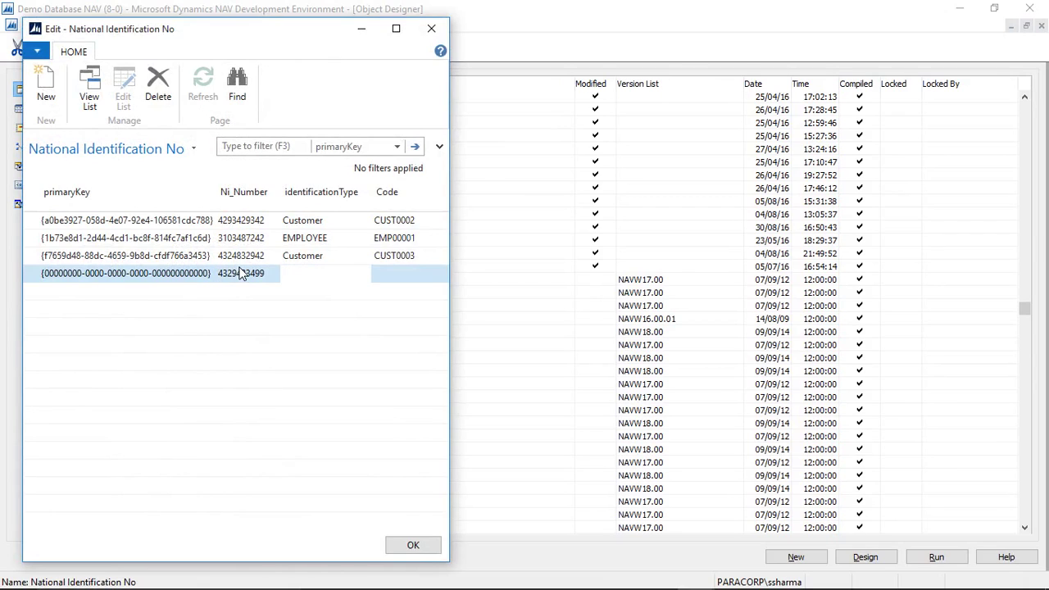
text(Customer)
key(Tab)
text(CUST0004)
key(Return)
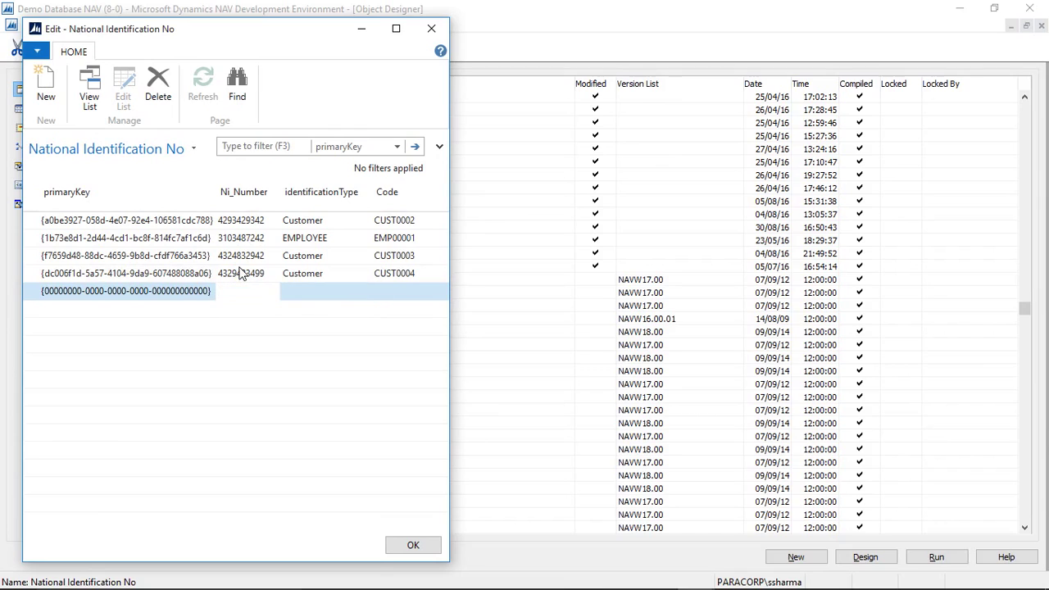
key(Return)
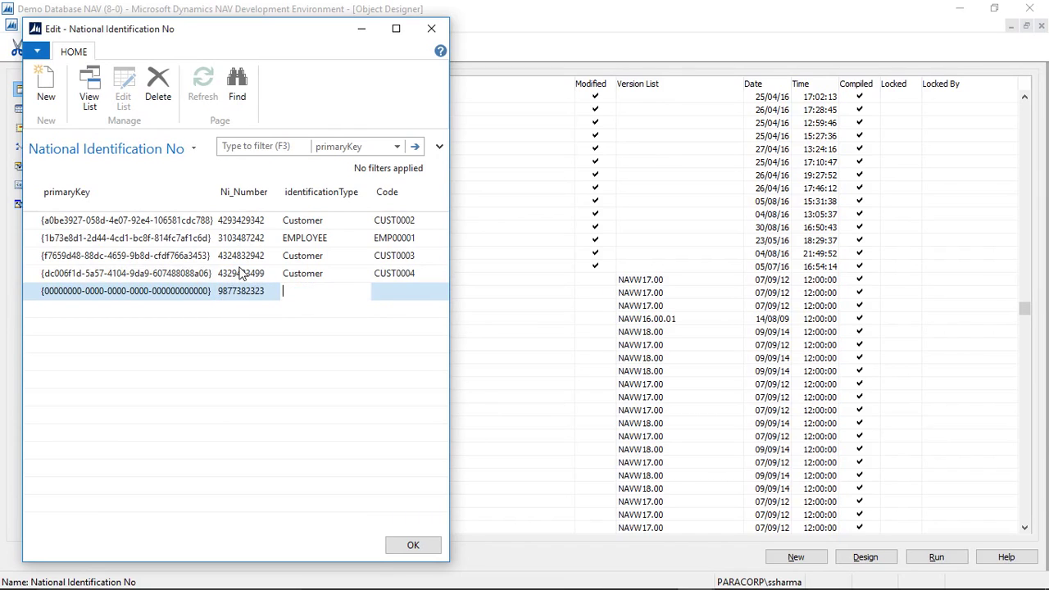
text(Employee)
key(Return)
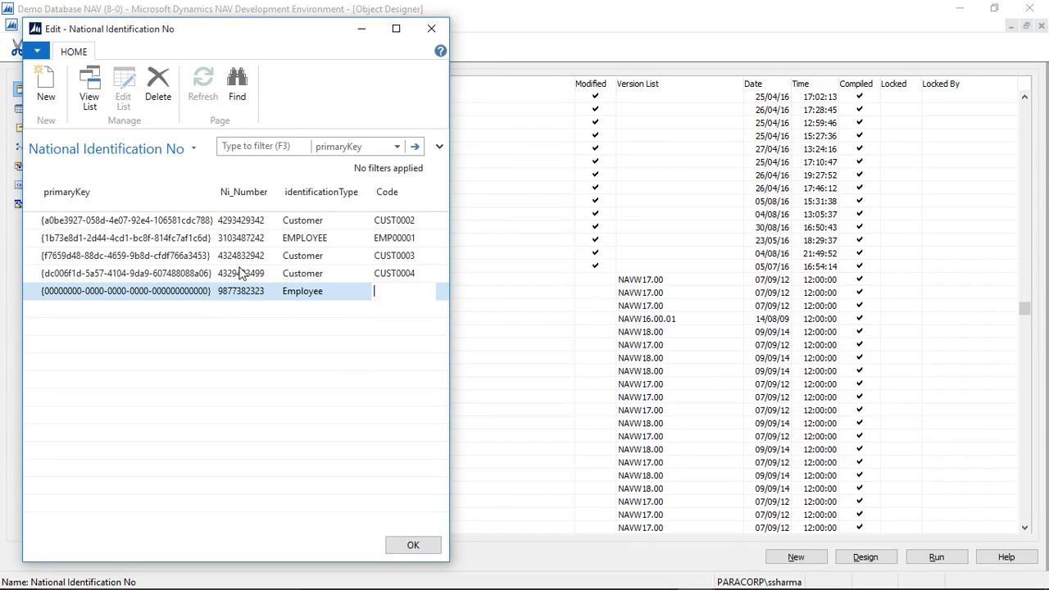
text(EMP00002)
click(241, 272)
key(Down)
key(Escape)
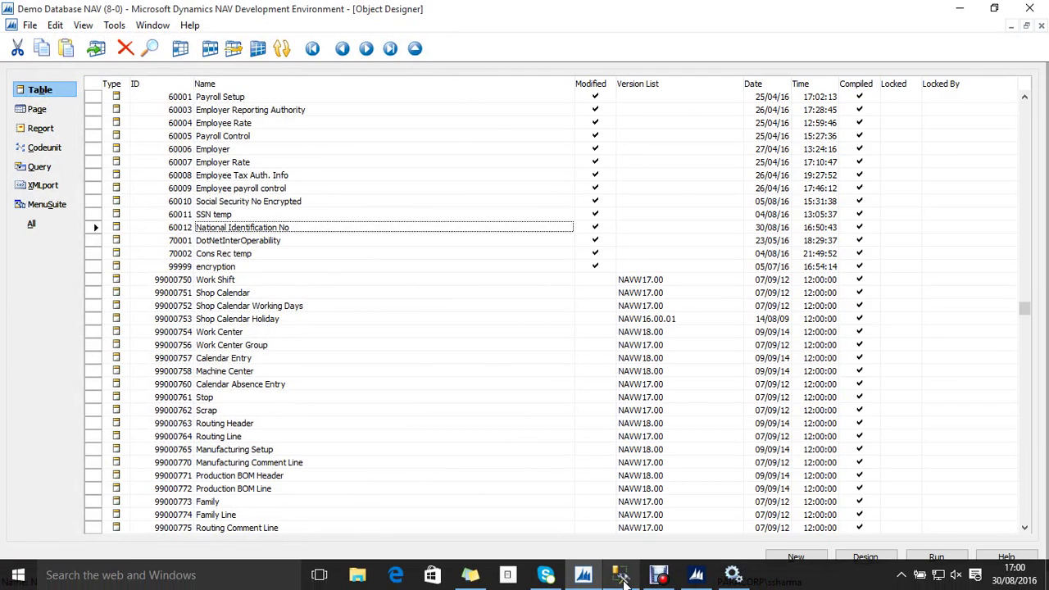
Step: Return to SQL Server Management Studio and select the entire query script
click(620, 576)
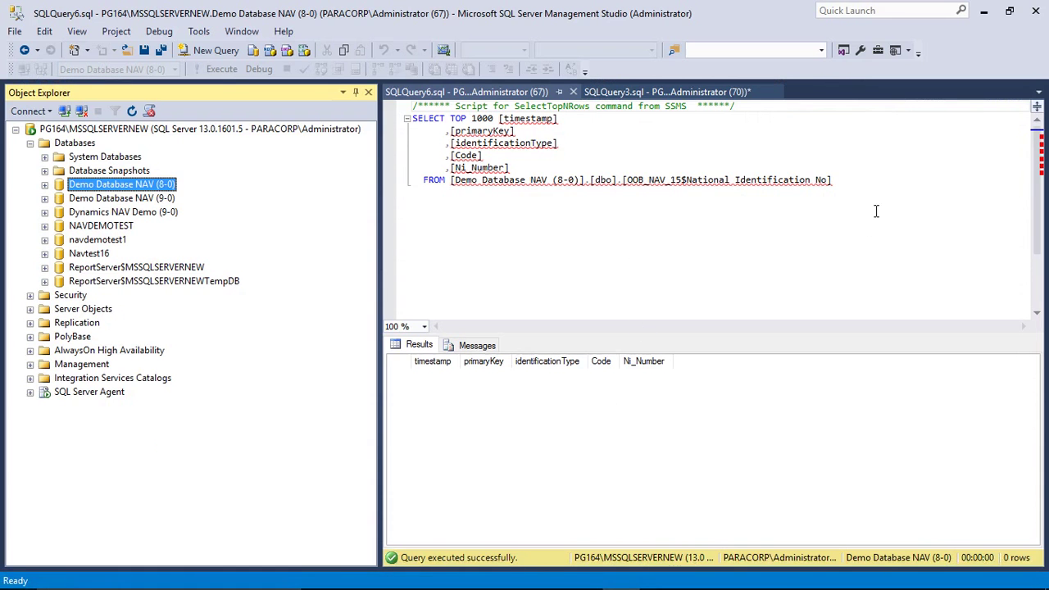
drag(832, 181, 734, 181)
key(ctrl+a)
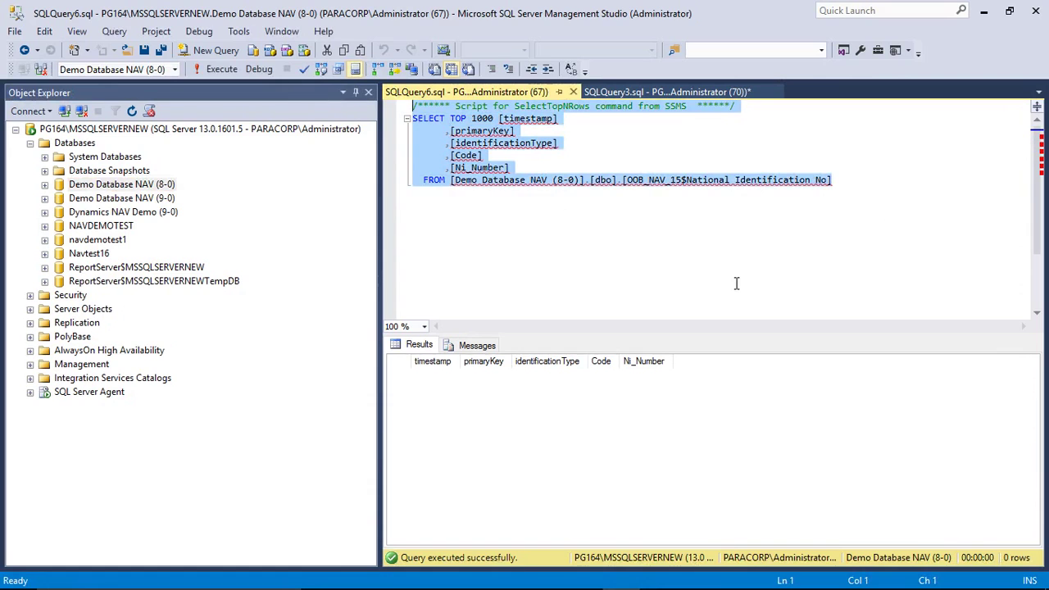
Step: Expand Demo Database NAV (8-0) Tables and step down to dbo.OOB_NAV_15$National Identification No
click(44, 185)
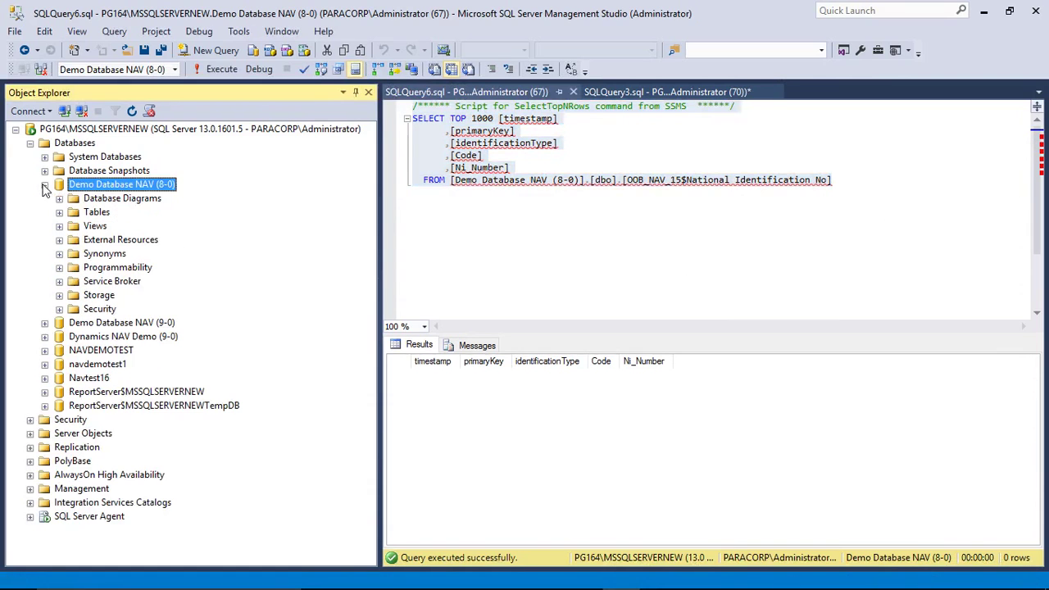
double_click(96, 212)
scroll(168, 295, down, 9)
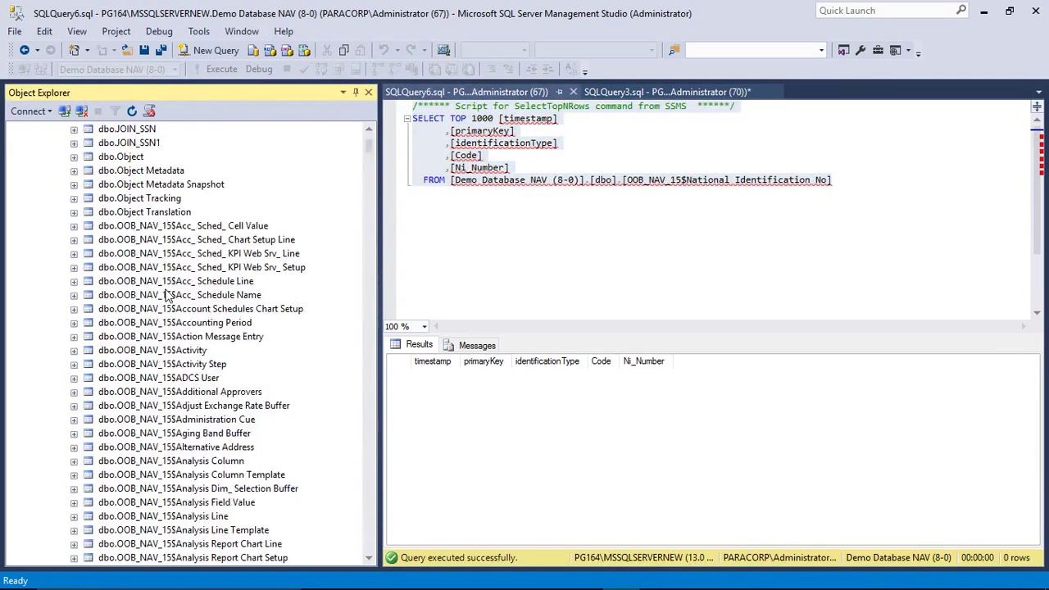
click(168, 294)
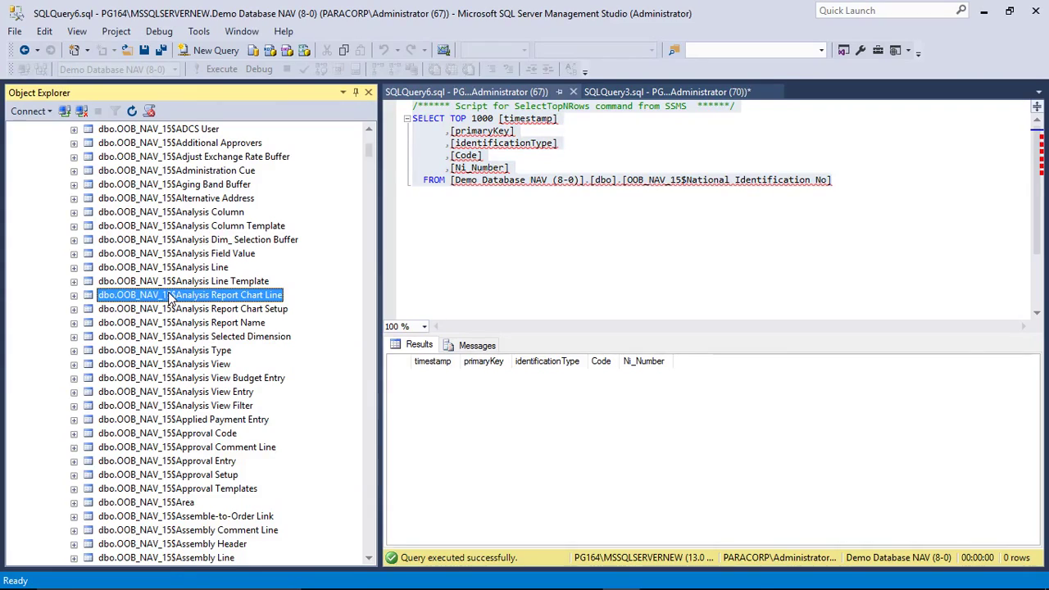
key(Down)
key(Down)
key(Down)
key(Down)
key(Down)
key(Down)
key(Down)
key(Down)
key(Down)
key(Down)
key(Down)
key(Down)
key(Down)
key(Down)
key(Down)
key(Down)
key(Down)
key(Down)
key(Down)
key(Down)
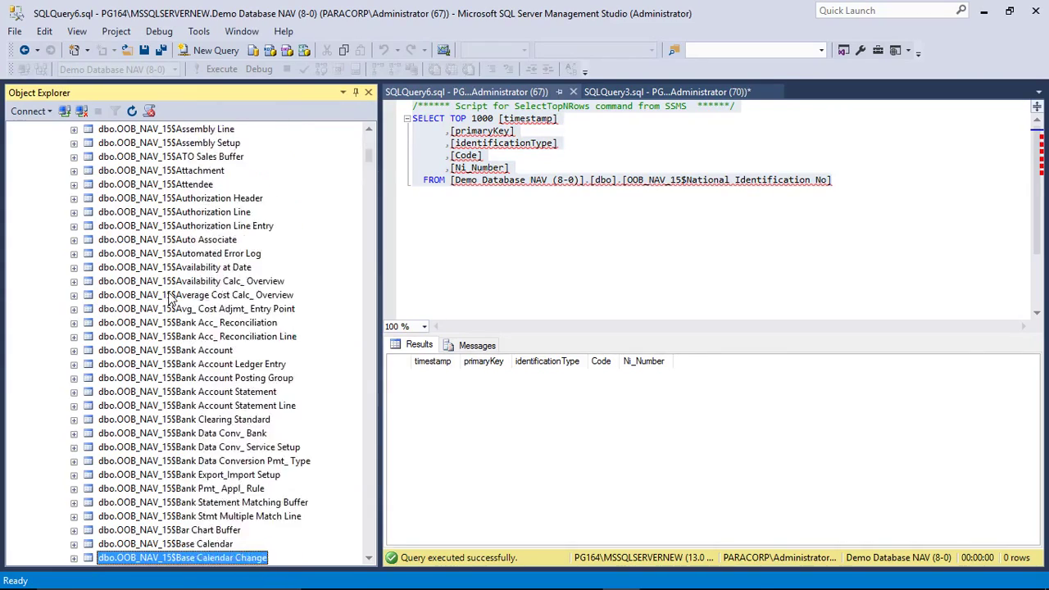
key(Down)
key(Down)
key(Down)
key(Down)
key(Down)
key(Down)
key(Down)
key(Down)
key(Down)
key(Down)
key(Down)
key(Down)
key(Down)
key(Down)
key(Down)
key(Down)
key(Down)
key(Down)
key(Down)
key(Down)
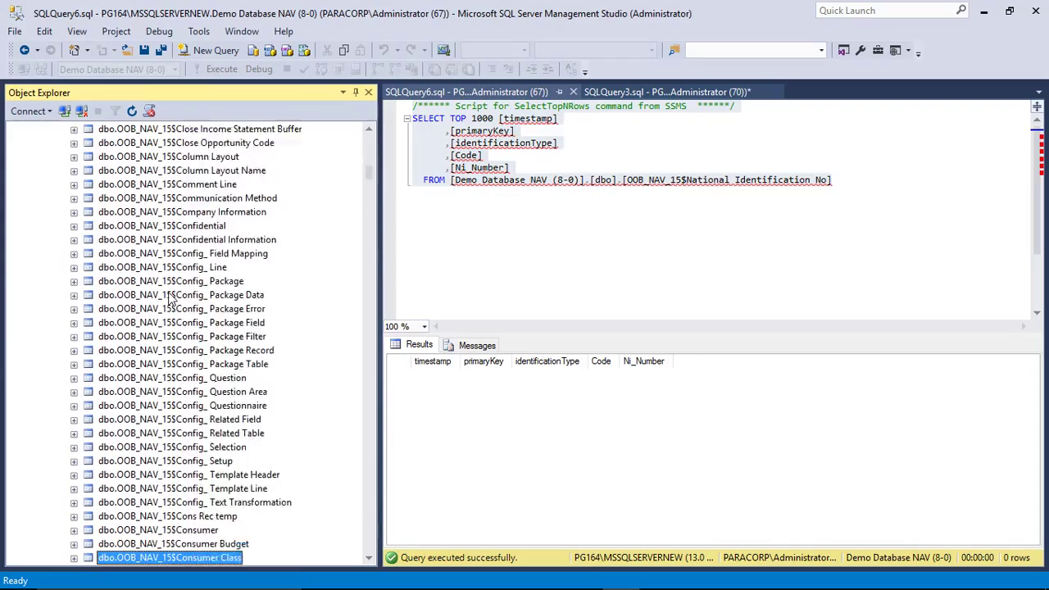
key(Down)
key(Down)
key(Down)
key(Down)
key(Down)
key(Down)
key(Down)
key(Down)
key(Down)
key(Down)
key(Down)
key(Down)
key(Down)
key(Down)
key(Down)
key(Down)
key(Down)
key(Down)
key(Down)
key(Down)
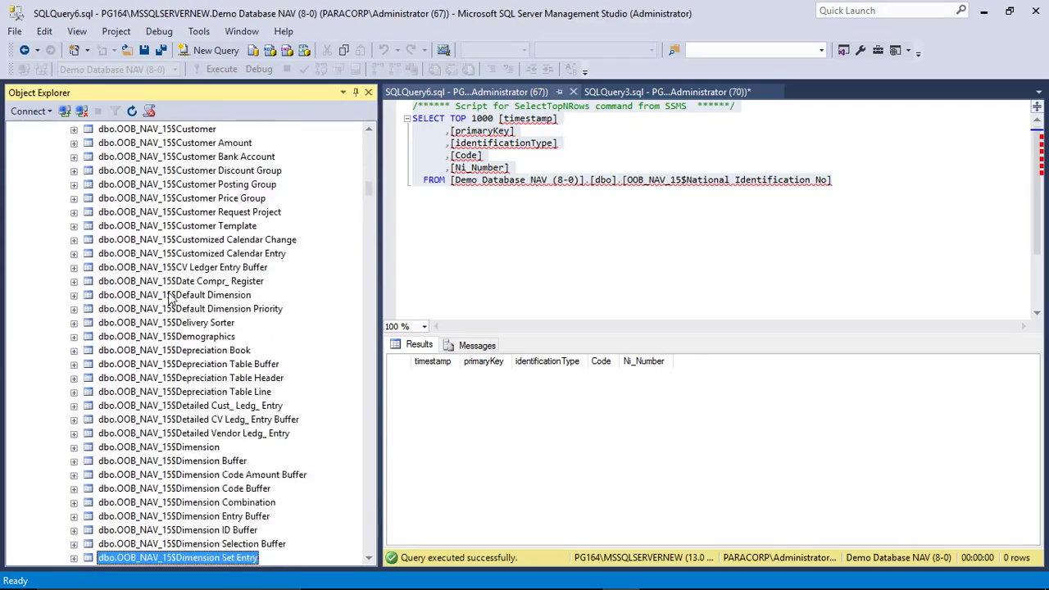
key(Down)
key(Down)
key(Down)
key(Down)
key(Down)
key(Down)
key(Down)
key(Down)
key(Down)
key(Down)
key(Down)
key(Down)
key(Down)
key(Down)
key(Down)
key(Down)
key(Down)
key(Down)
key(Down)
key(Down)
key(Down)
key(Down)
key(Down)
key(Down)
key(Down)
key(Down)
key(Down)
key(Down)
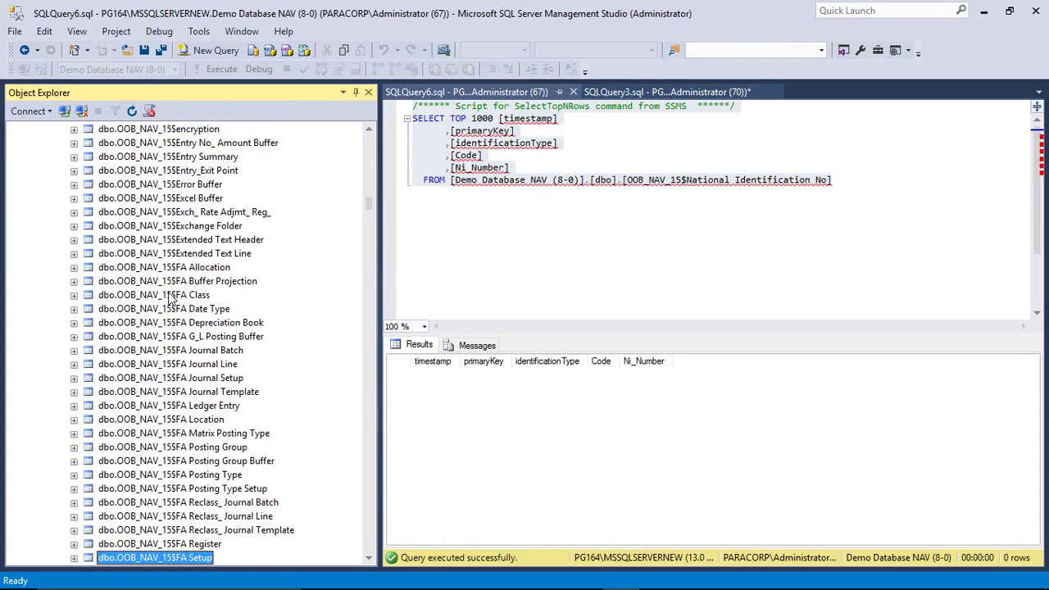
key(Down)
key(Down)
key(Down)
key(Down)
key(Down)
key(Down)
key(Down)
key(Down)
key(Down)
key(Down)
key(Down)
key(Down)
key(Down)
key(Down)
key(Down)
key(Down)
key(Down)
key(Down)
key(Down)
key(Down)
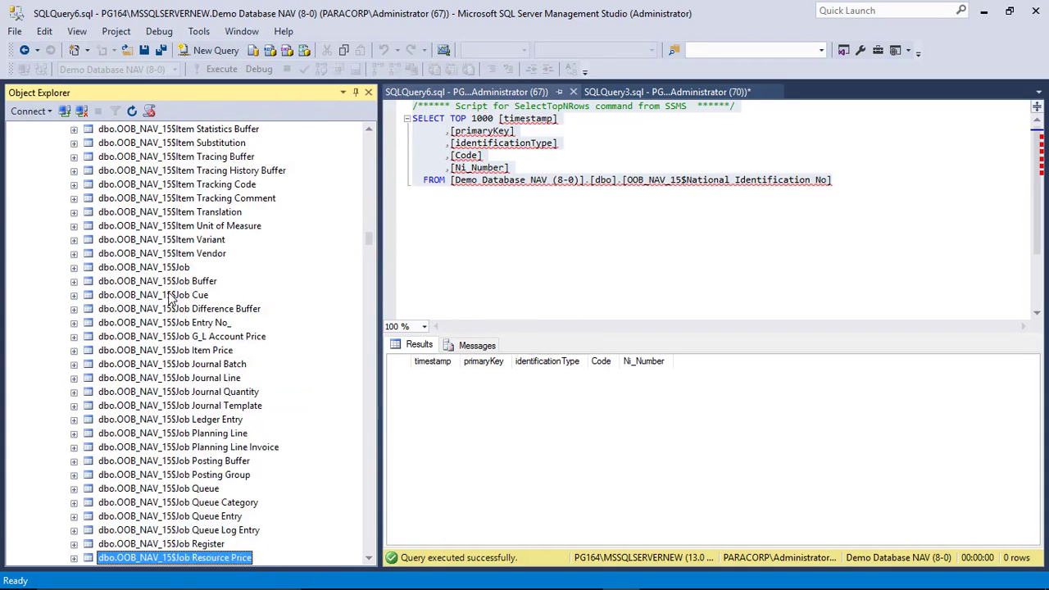
key(Down)
key(Down)
key(Down)
key(Down)
key(Down)
key(Down)
key(Down)
key(Down)
key(Down)
key(Down)
key(Down)
key(Down)
key(Down)
key(Down)
key(Down)
key(Down)
key(Down)
key(Down)
key(Down)
key(Down)
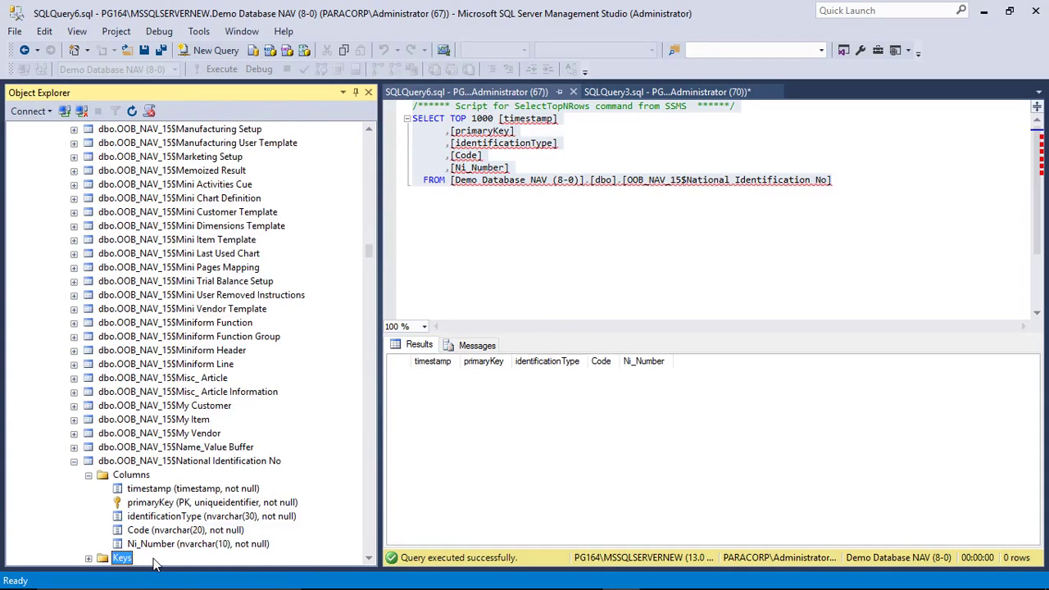
key(Down)
key(Down)
key(Down)
key(Down)
key(Down)
key(Down)
click(130, 393)
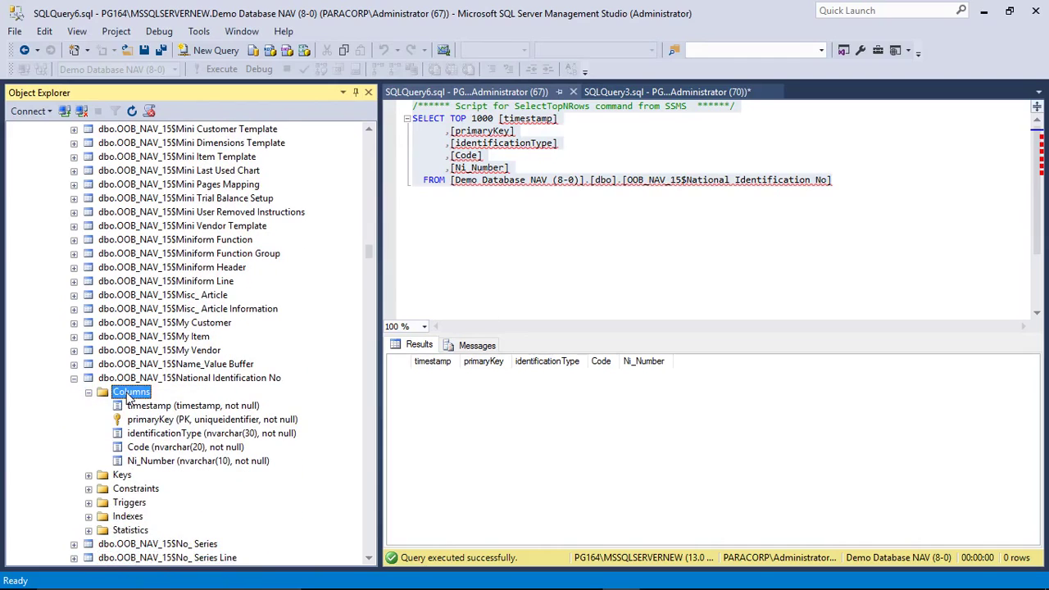
click(129, 394)
double_click(131, 377)
click(503, 262)
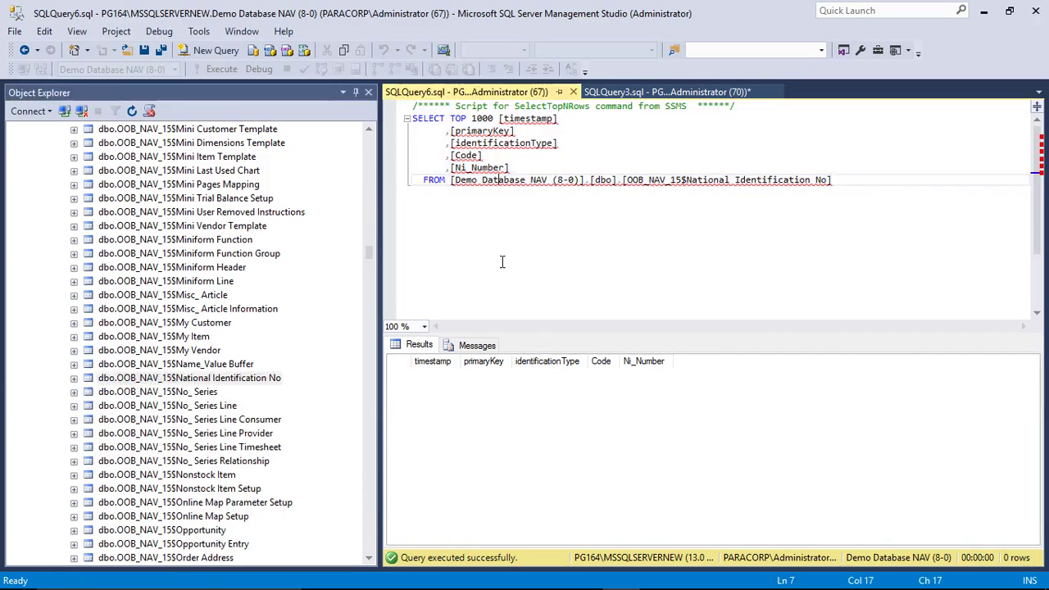
Step: Execute the SELECT to return five rows, then expand the table's Columns and select Ni_Number
key(F5)
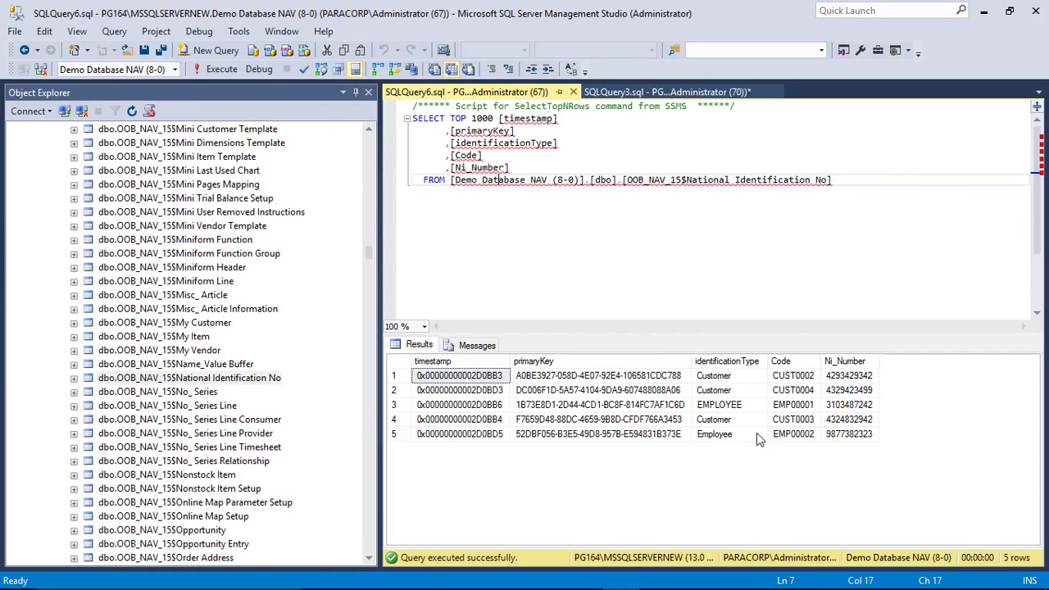
double_click(246, 381)
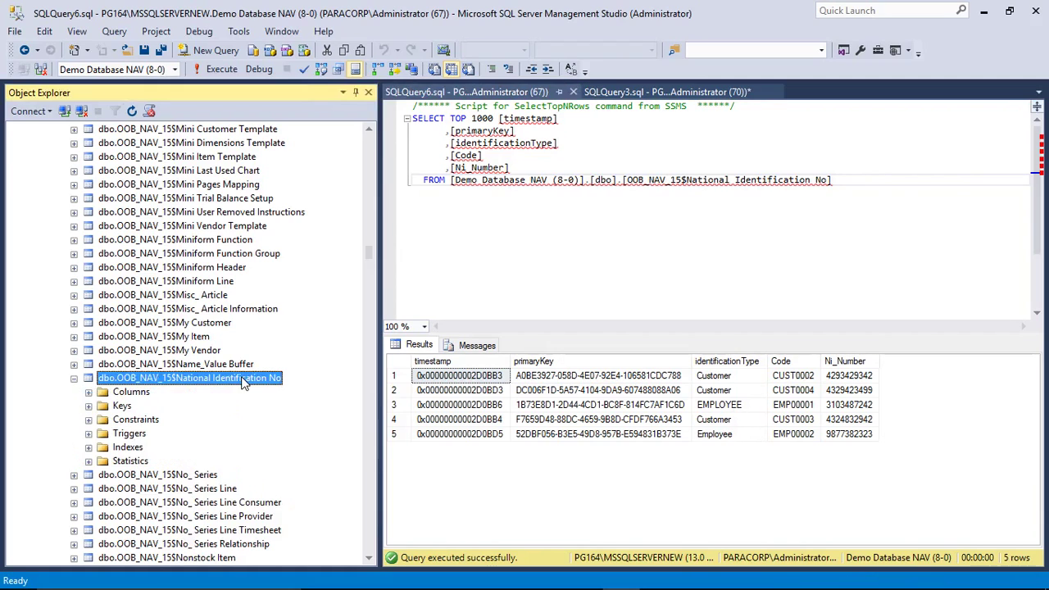
double_click(135, 394)
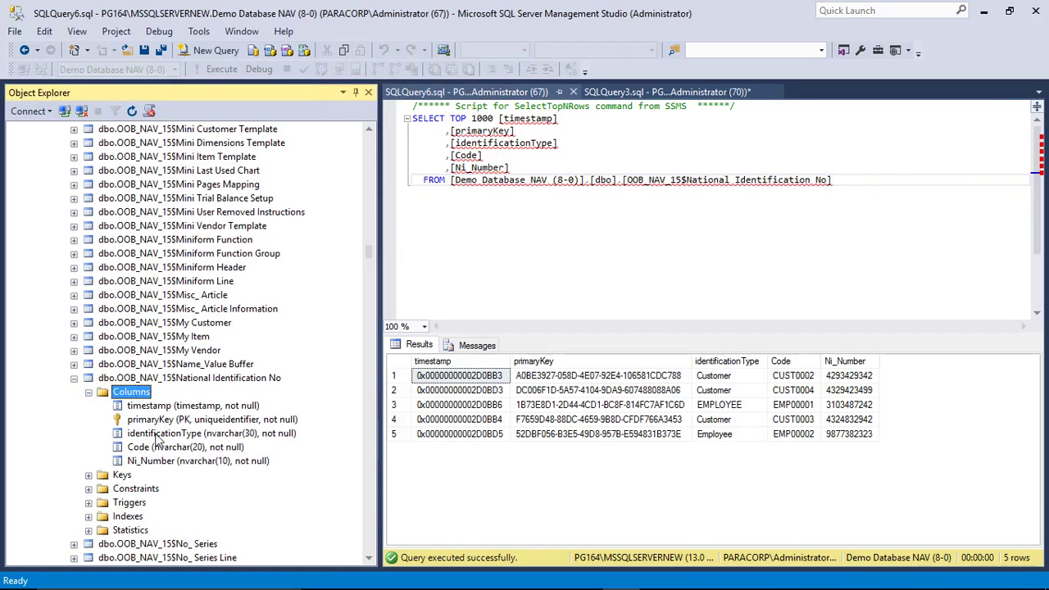
click(158, 461)
Step: Choose Encrypt Column on the Ni_Number column to launch the Always Encrypted wizard
right_click(159, 463)
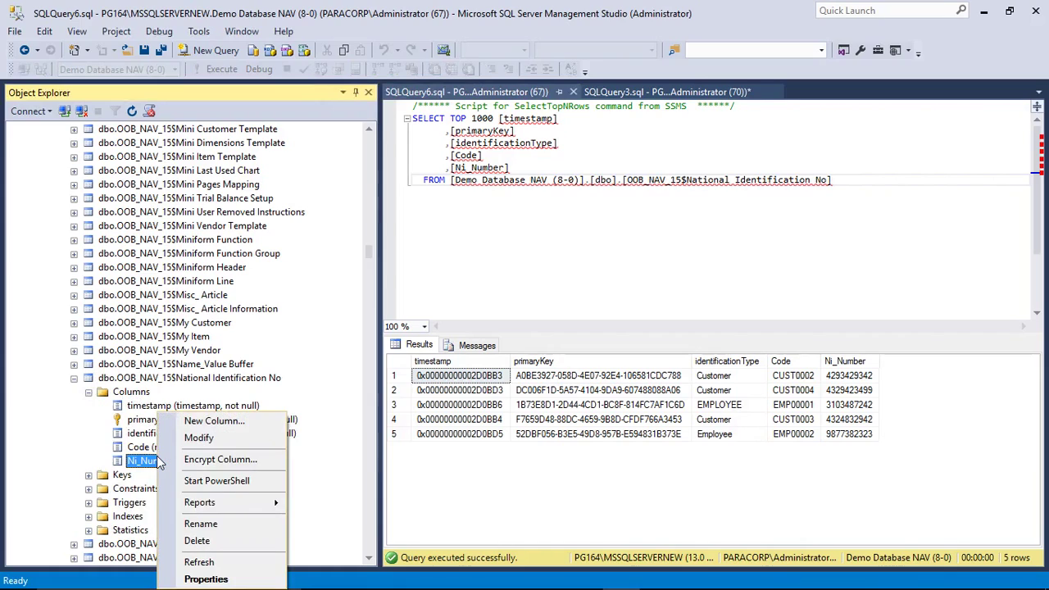
click(190, 461)
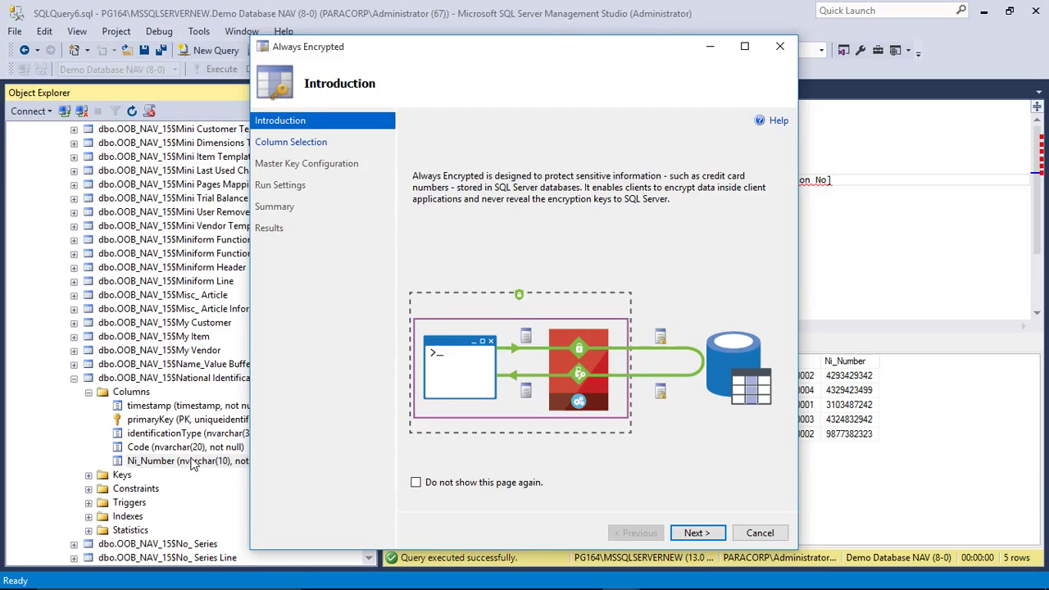
Step: Tick Ni_Number, choose Deterministic type with the new CEK_Auto4 key, and advance the wizard
click(692, 532)
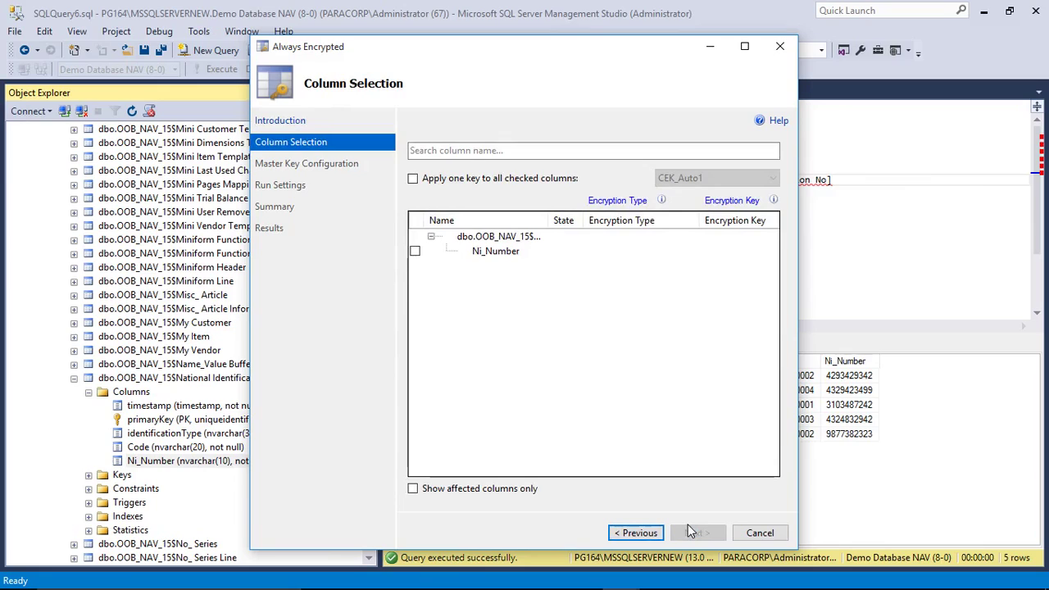
click(415, 251)
click(692, 253)
click(692, 252)
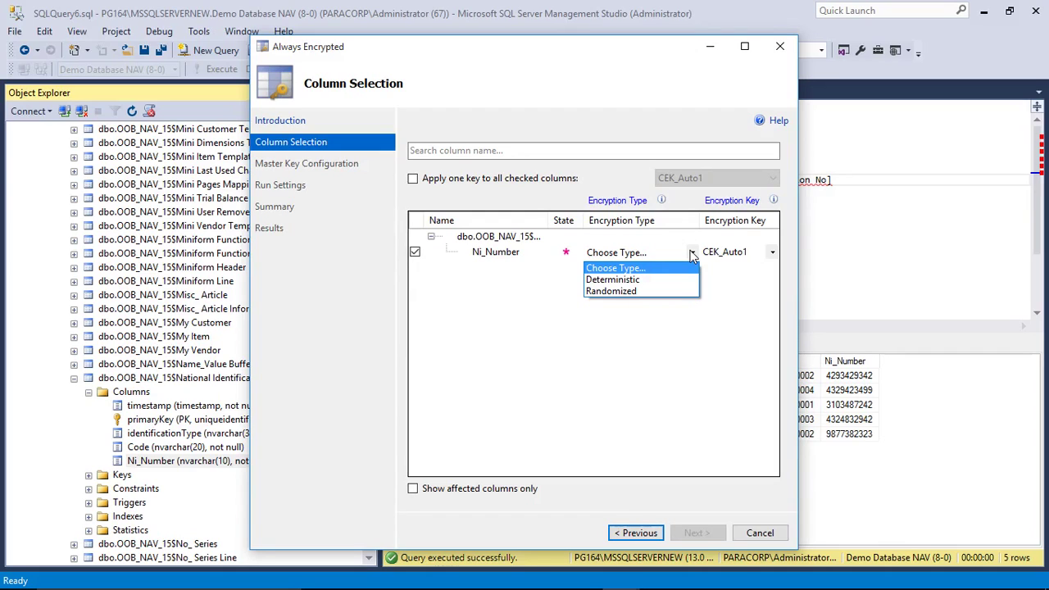
click(642, 281)
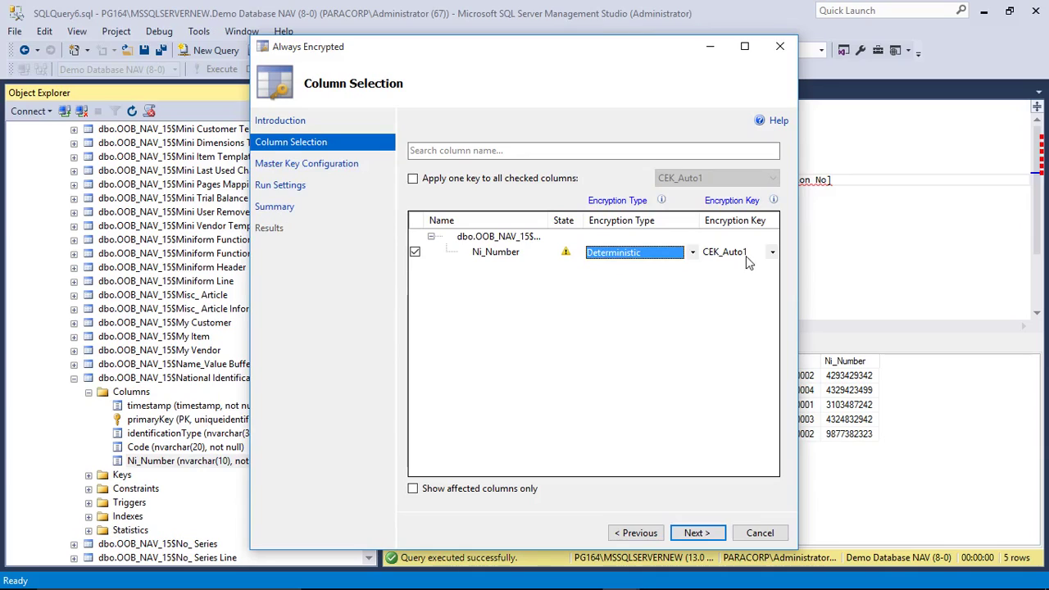
click(772, 253)
click(741, 314)
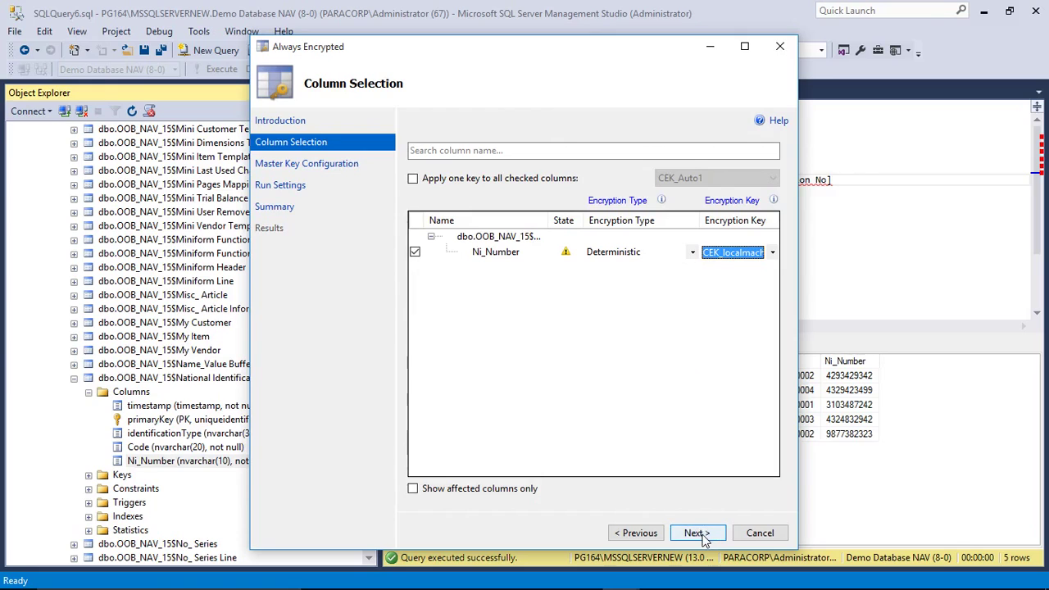
click(773, 253)
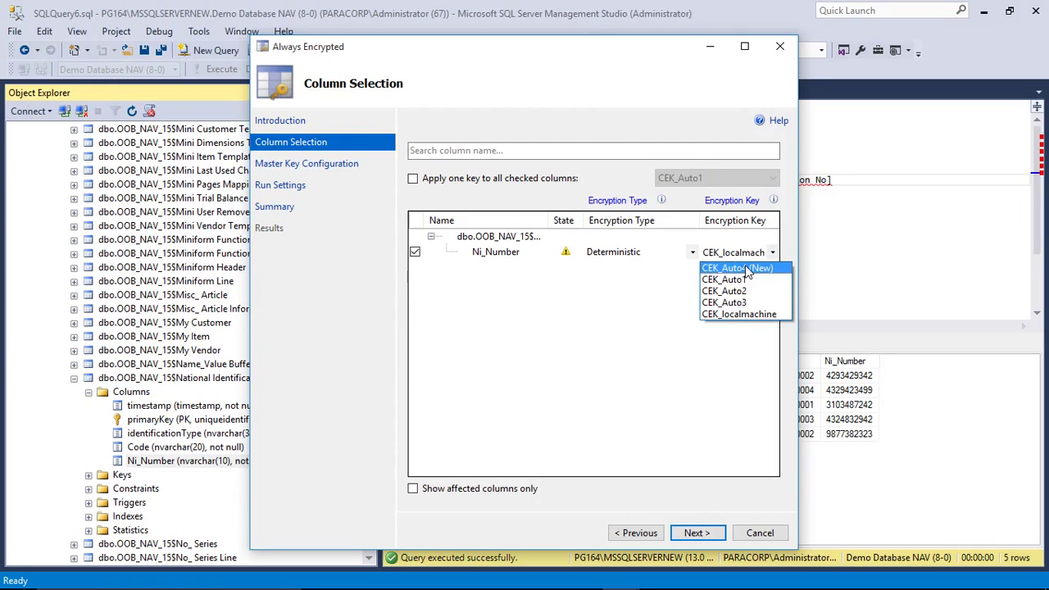
click(761, 267)
click(696, 531)
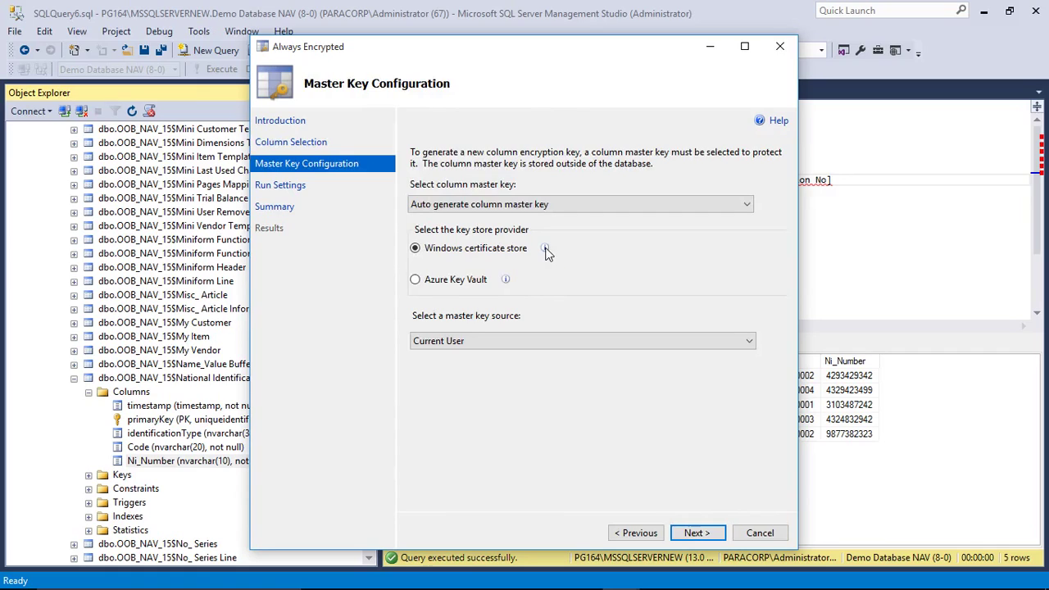
Step: Check the key store provider info, cancel the Always Encrypted wizard, and reopen Ni_Number's actions
mouse_move(547, 254)
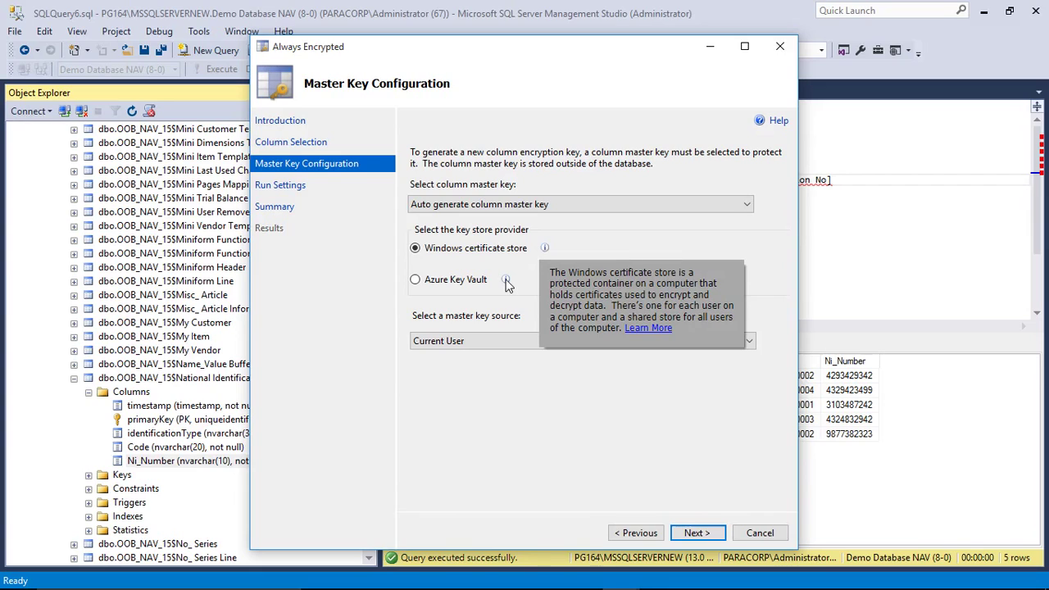
mouse_move(505, 281)
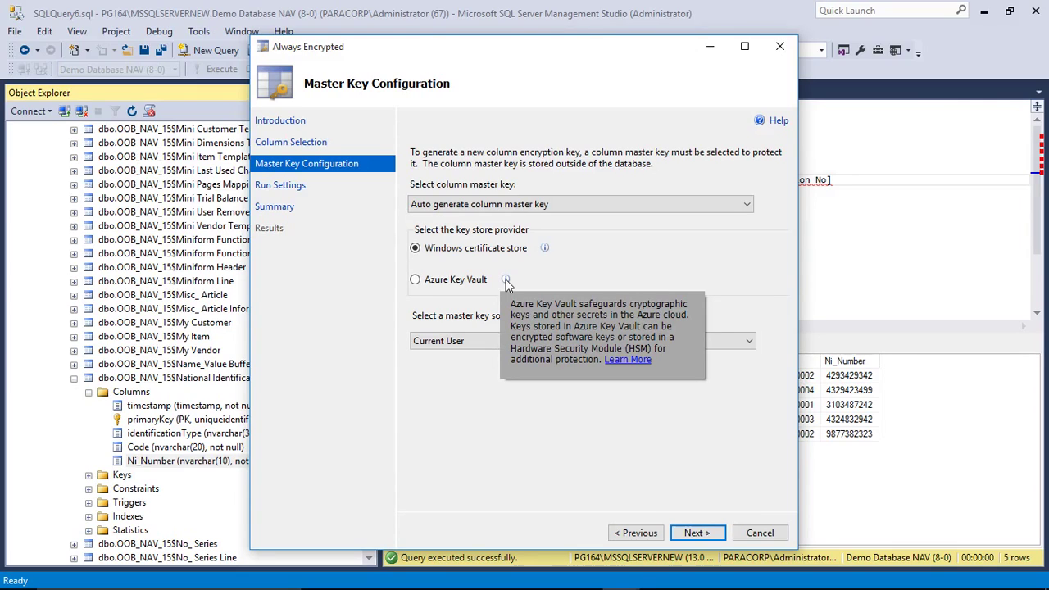
click(755, 532)
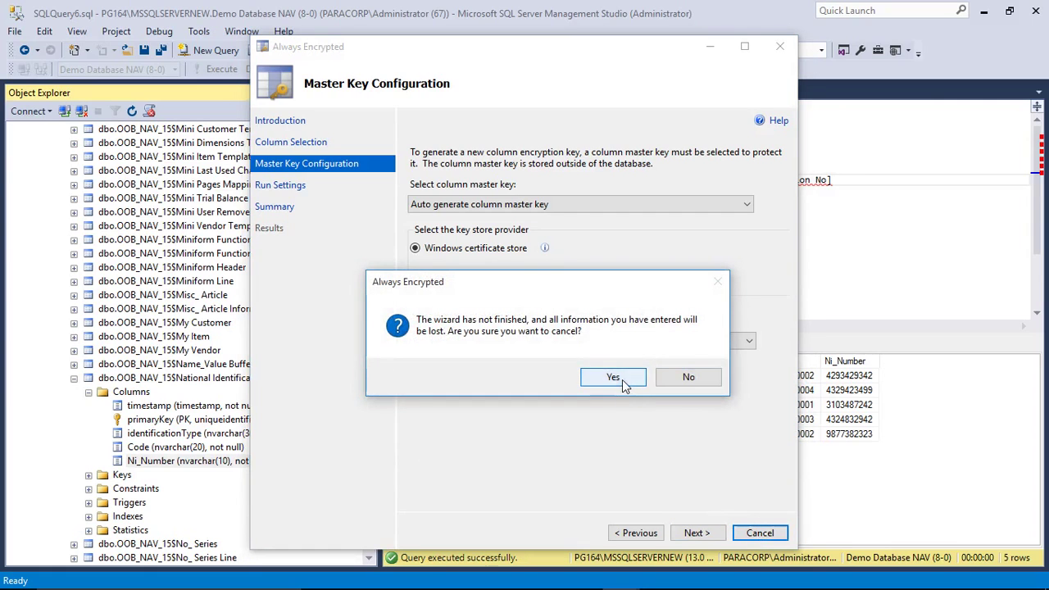
click(613, 377)
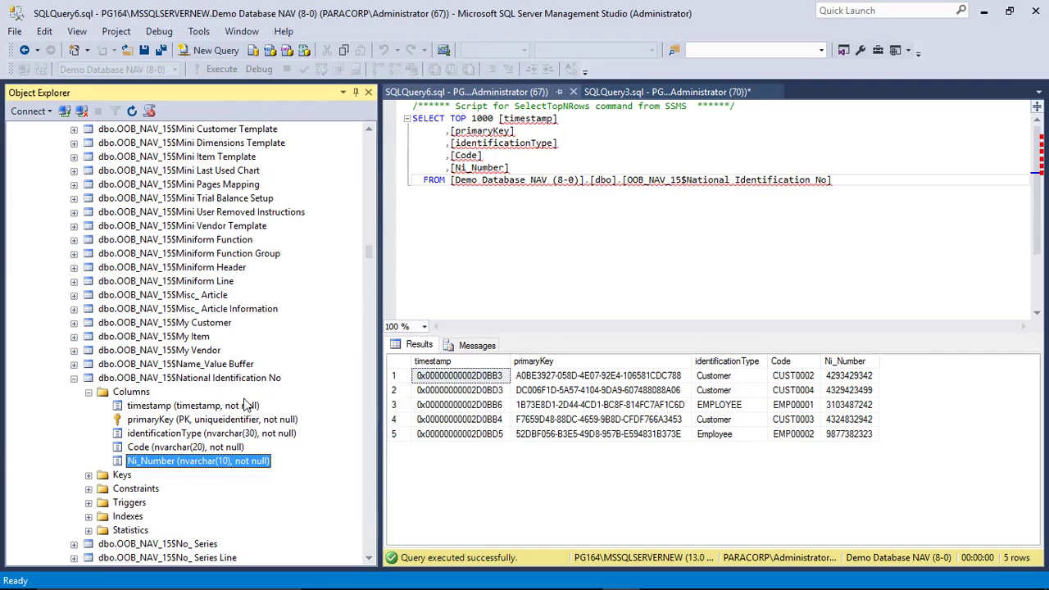
right_click(241, 464)
Step: Restart the wizard and give Ni_Number Deterministic encryption with the CEK_localmachine key
click(303, 459)
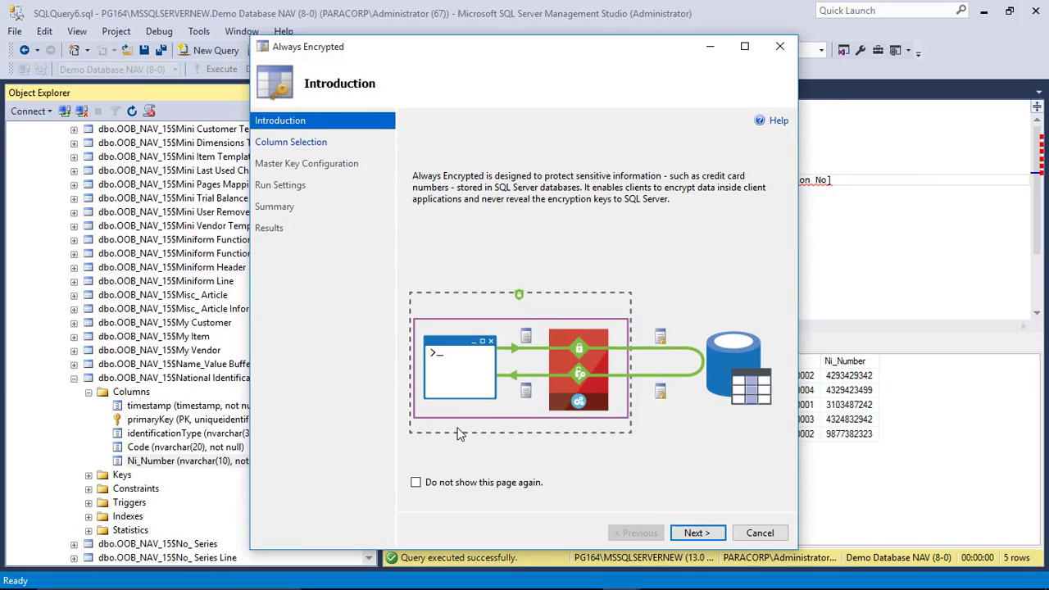
click(697, 533)
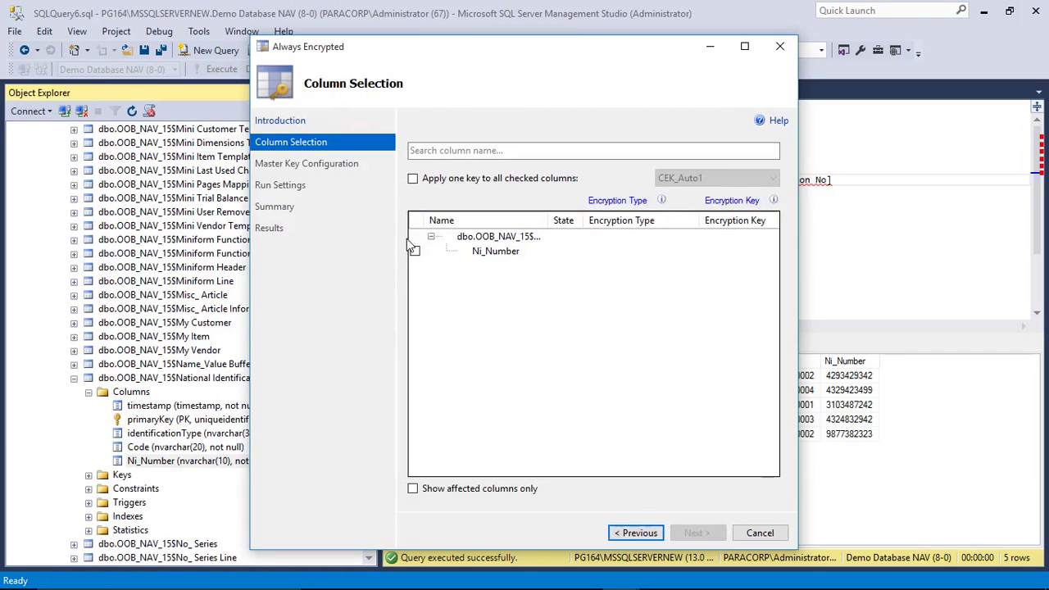
click(416, 251)
click(692, 257)
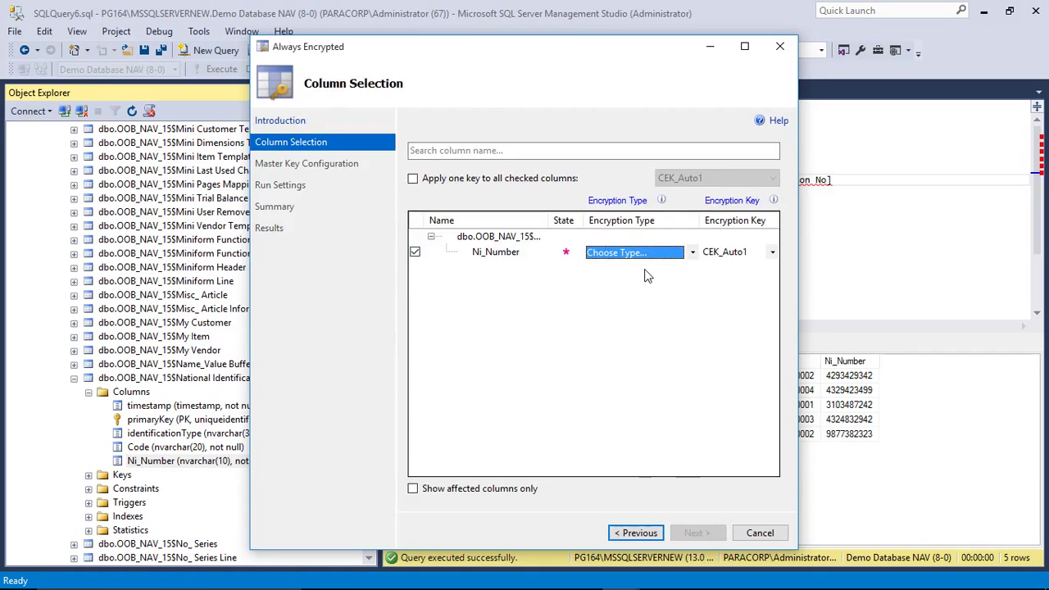
click(692, 257)
click(657, 281)
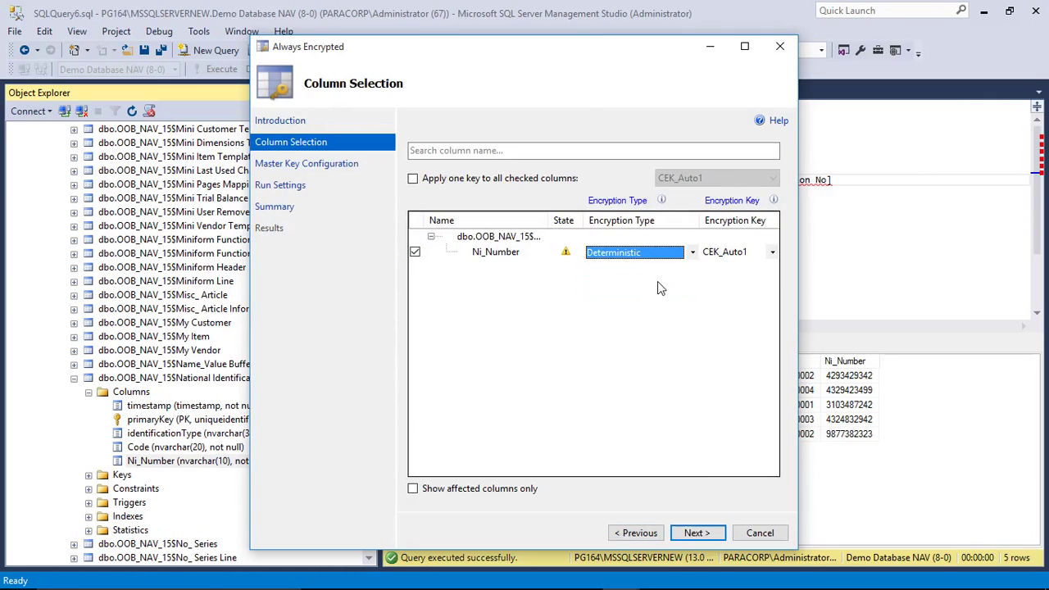
click(773, 256)
click(773, 256)
click(735, 311)
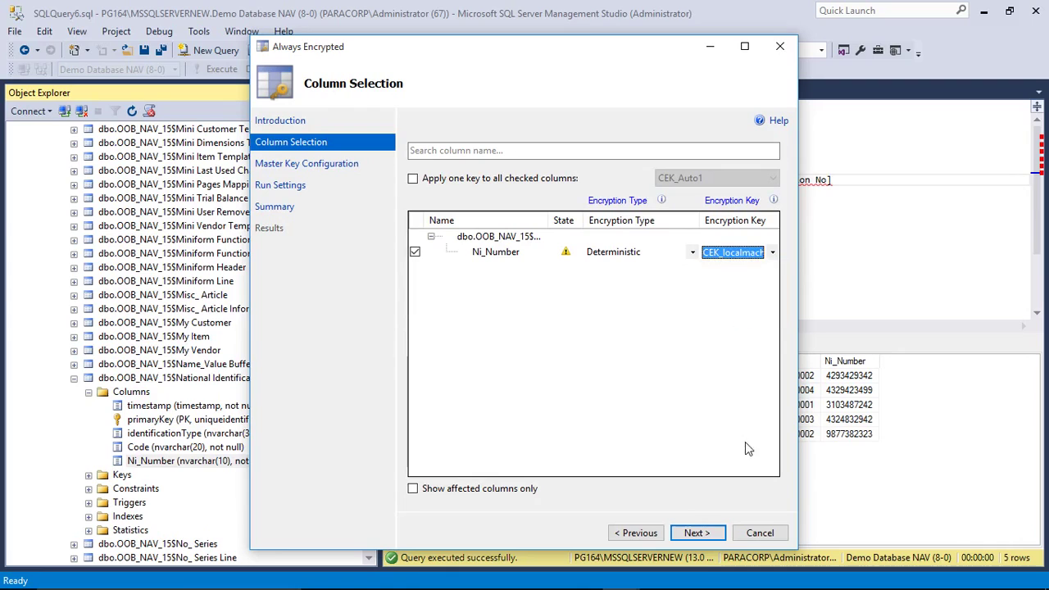
Step: Pass Master Key Configuration and Run Settings, run the encryption, acknowledge success, and close the wizard
click(697, 533)
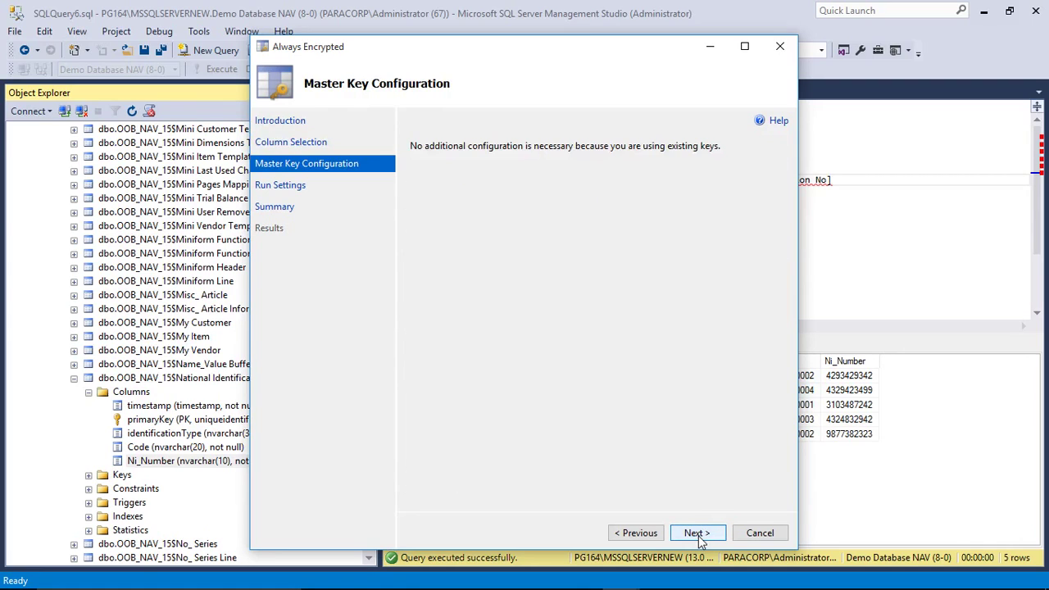
click(698, 534)
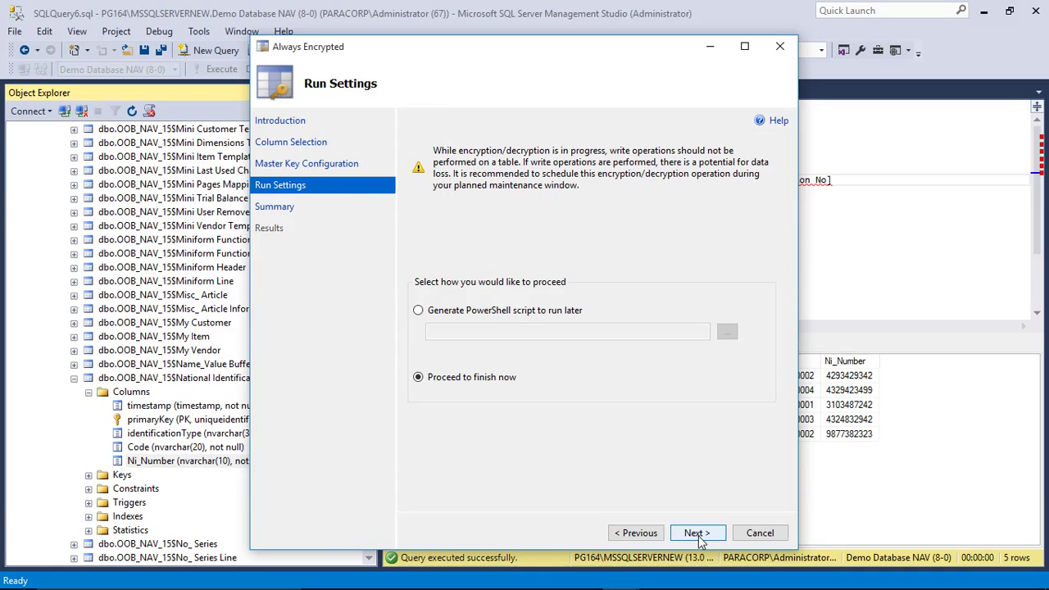
click(698, 534)
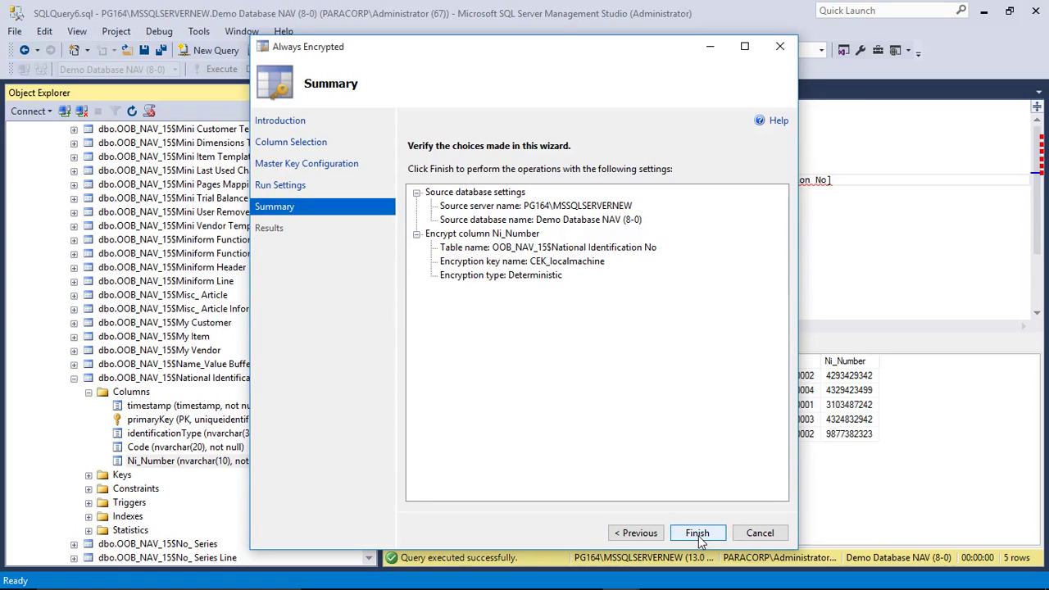
click(697, 534)
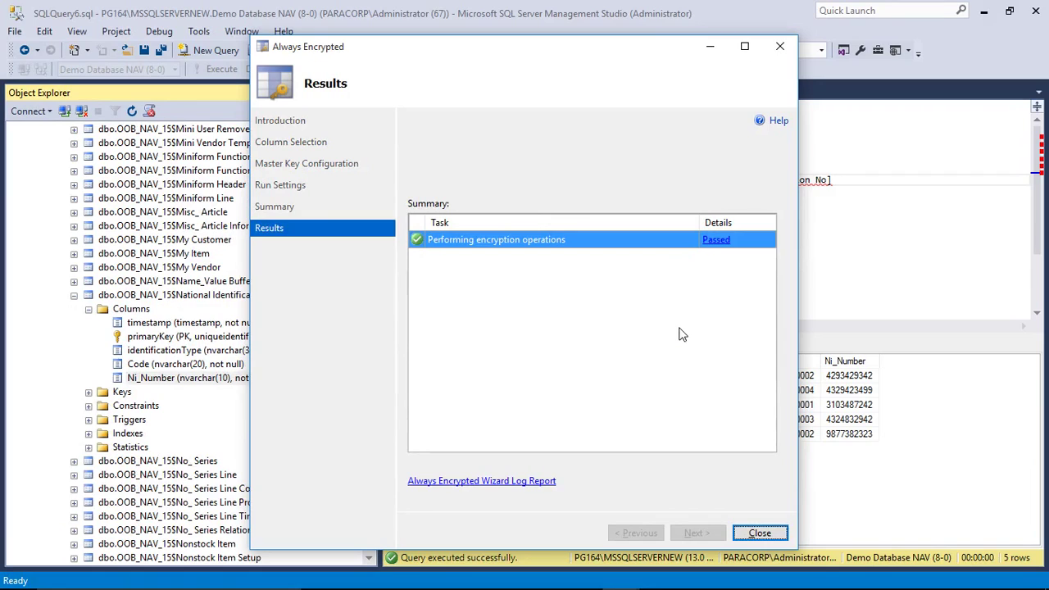
click(718, 240)
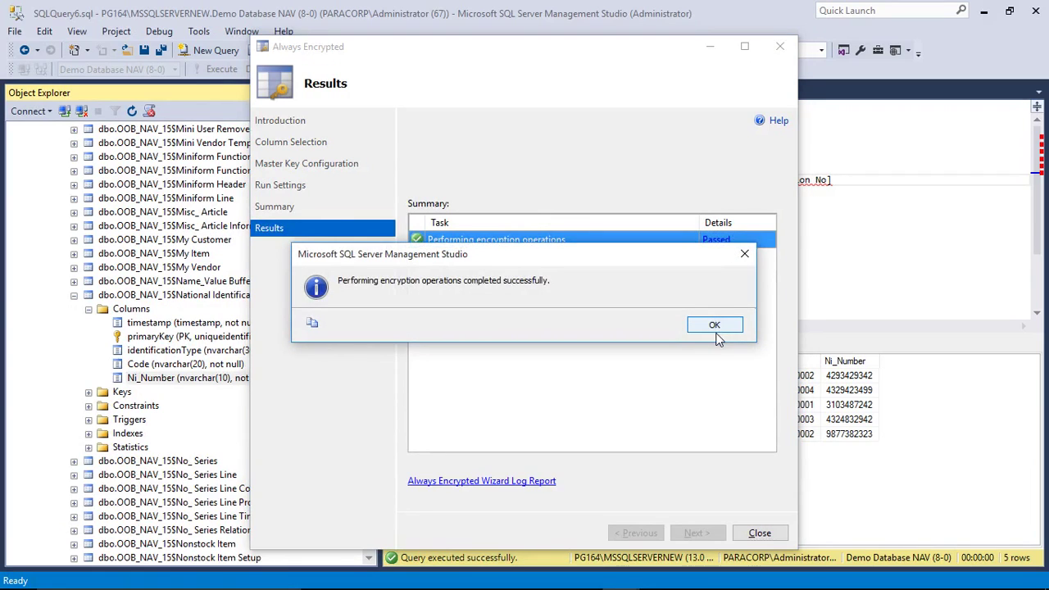
click(715, 329)
click(757, 531)
Step: Re-run the SELECT TOP 1000 query with F5 and inspect Ni_Number's 0x-prefixed encrypted values
drag(854, 187, 413, 105)
key(F5)
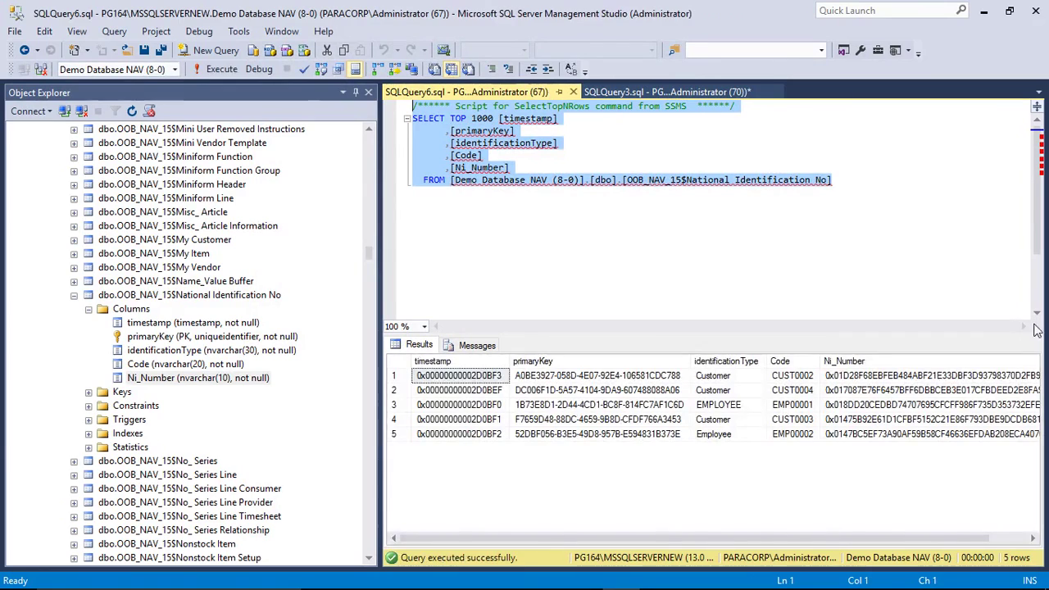
click(892, 392)
click(899, 364)
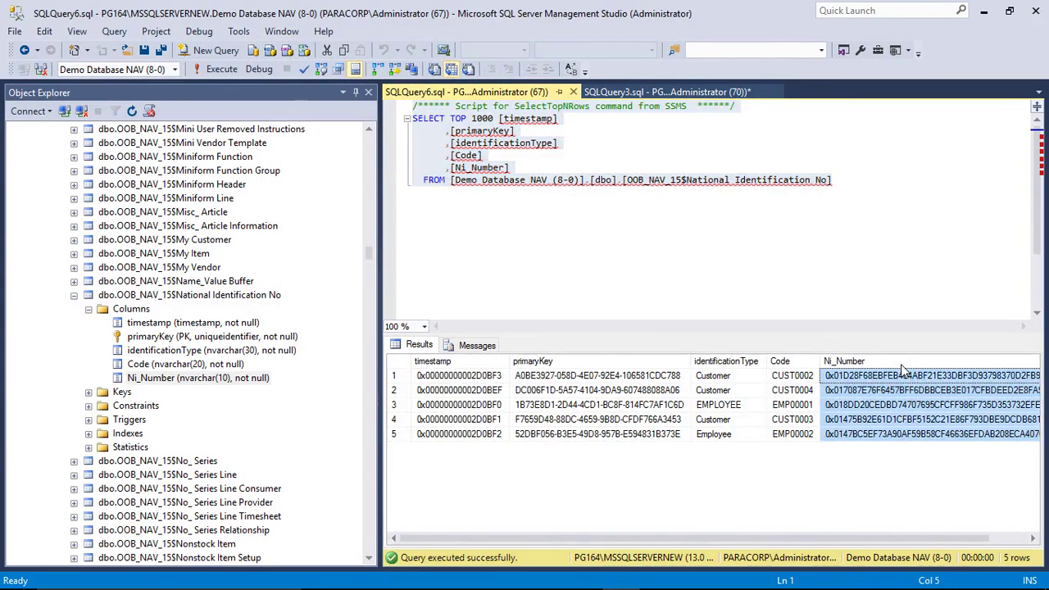
drag(804, 538, 891, 525)
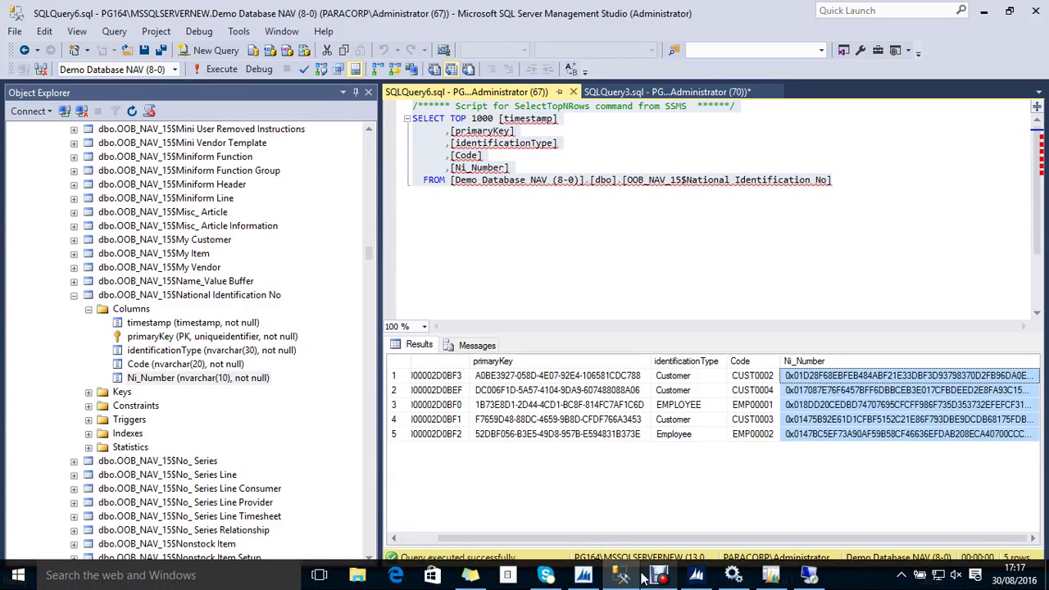
Step: Open report 90001 encrypt decrypt in design mode from the Object Designer's report list
click(582, 574)
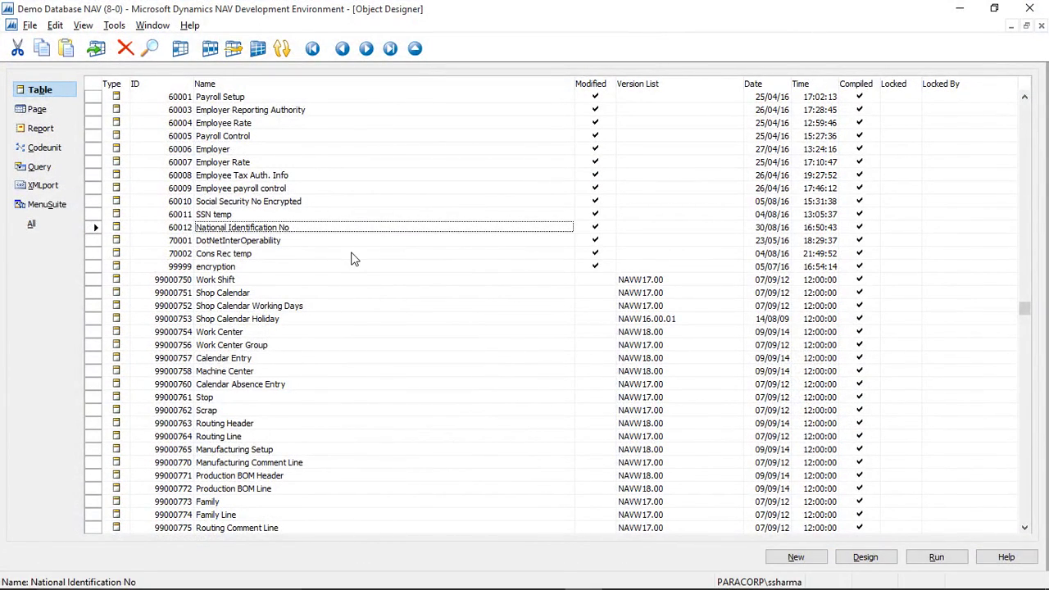
key(alt+r)
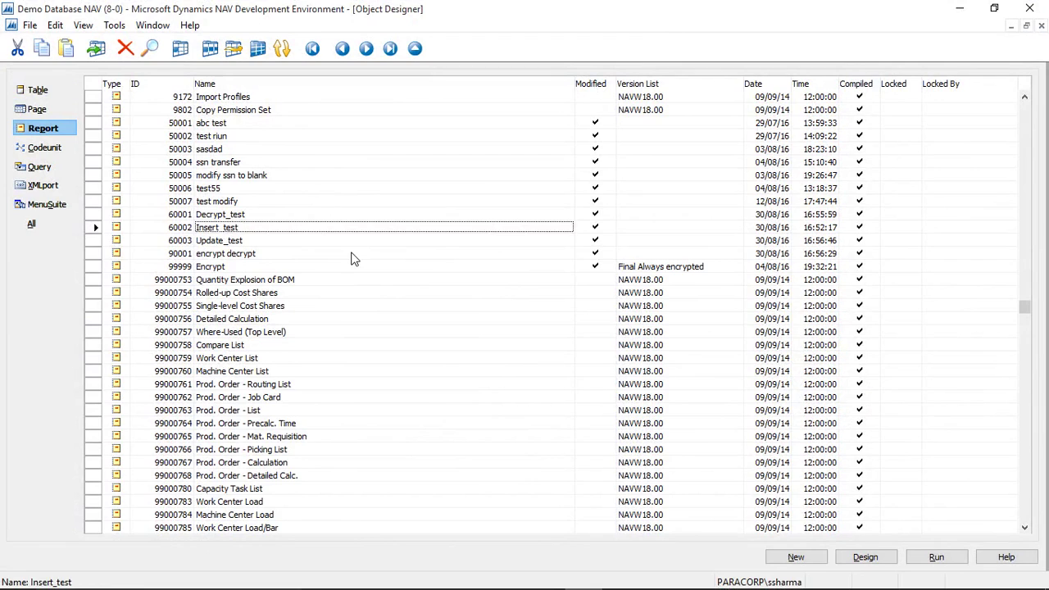
click(351, 255)
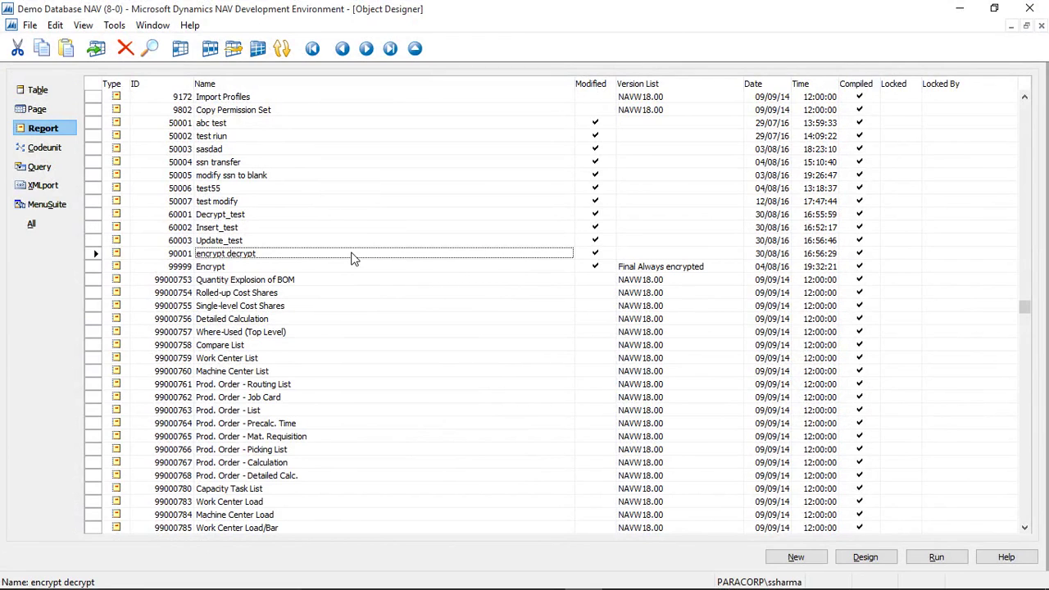
key(alt+d)
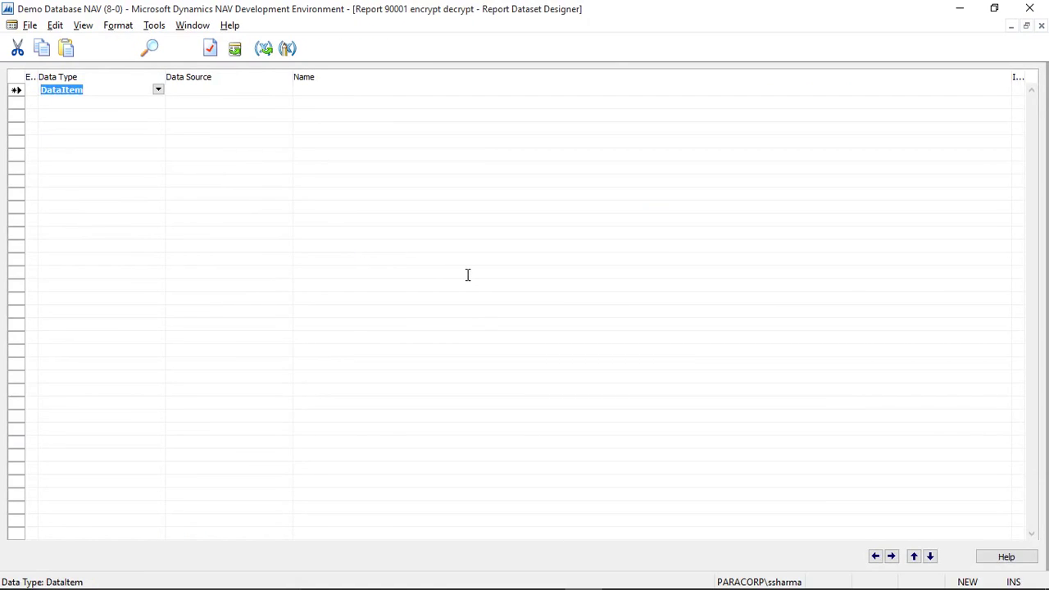
Step: In C/AL Globals, inspect the SQLConnection variable's System.Data DotNet subtype without changing it
key(alt+v)
key(b)
click(761, 216)
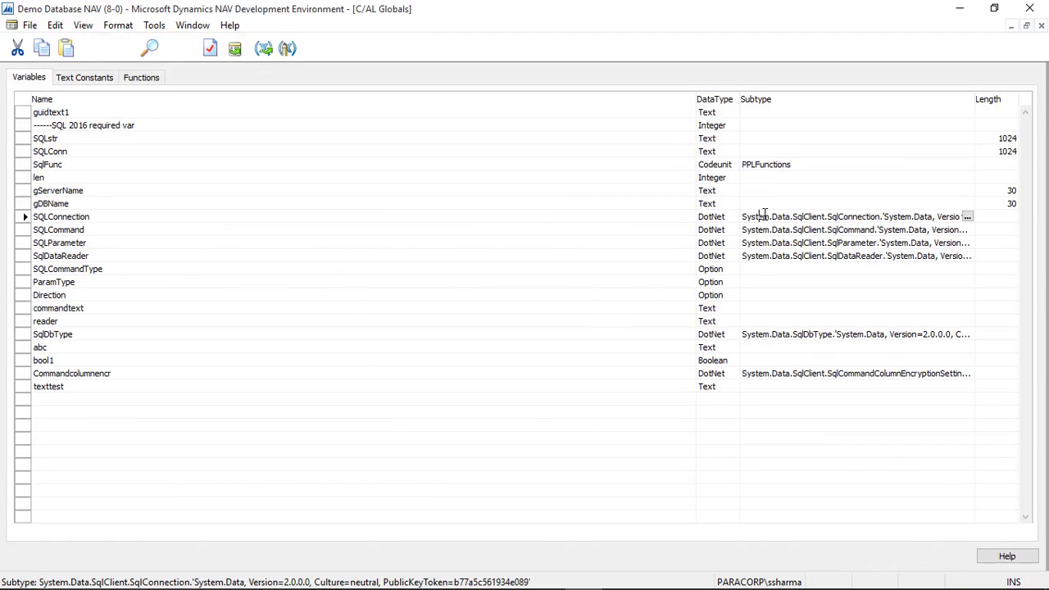
key(F6)
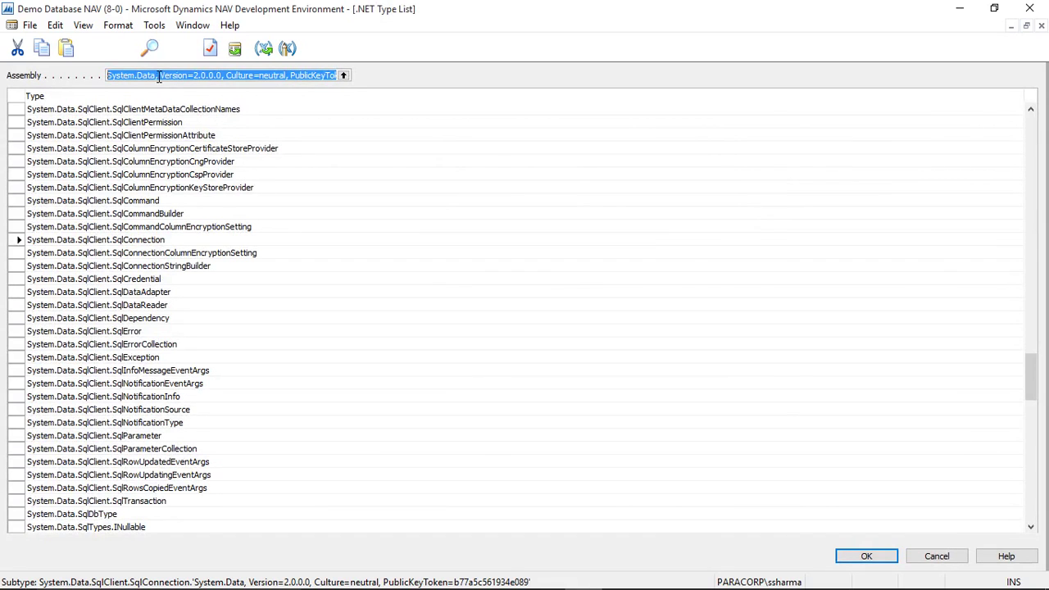
drag(157, 75, 113, 74)
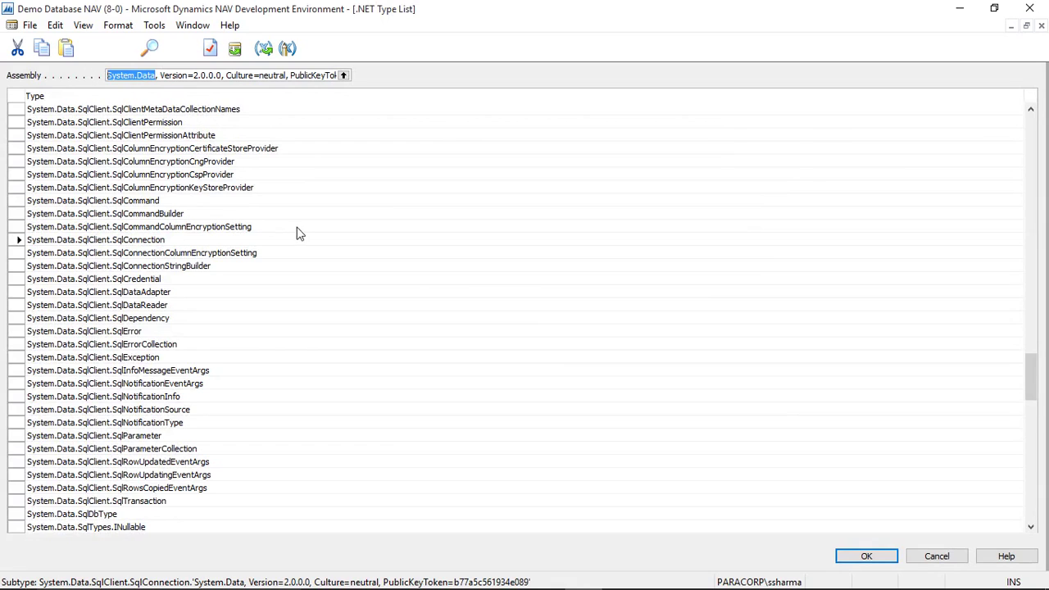
key(ctrl+a)
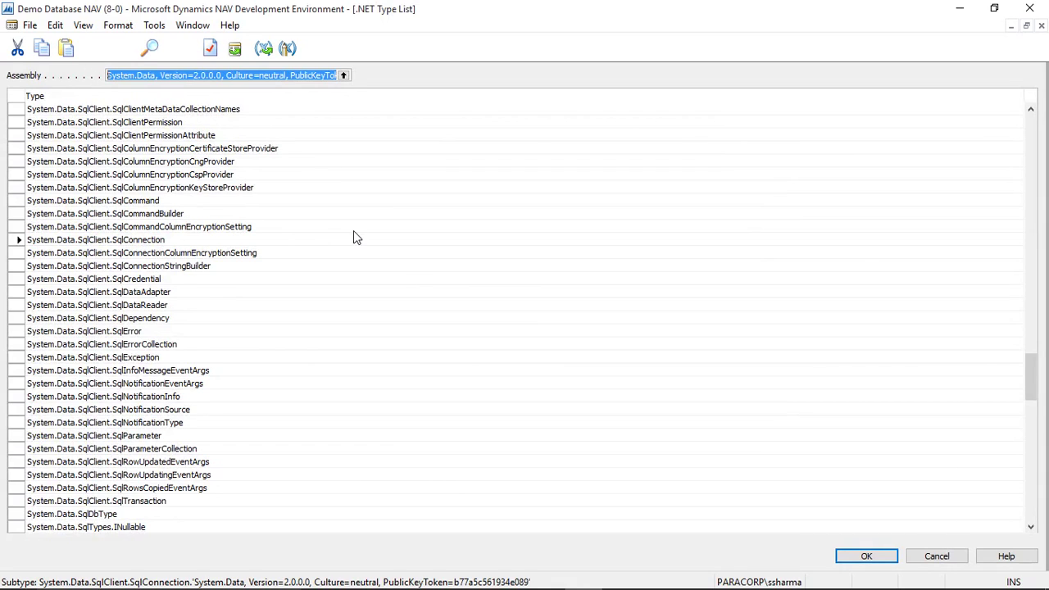
click(939, 556)
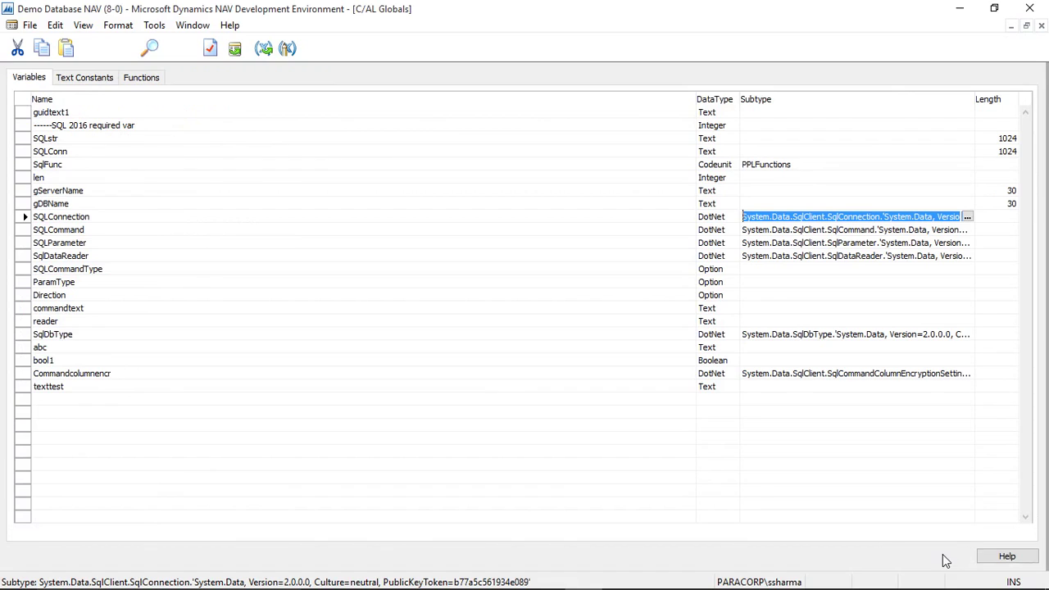
Step: Review the SQLCommand, SQLParameter and SqlDataReader variables, then SQLCommandType's OptionString values
key(Down)
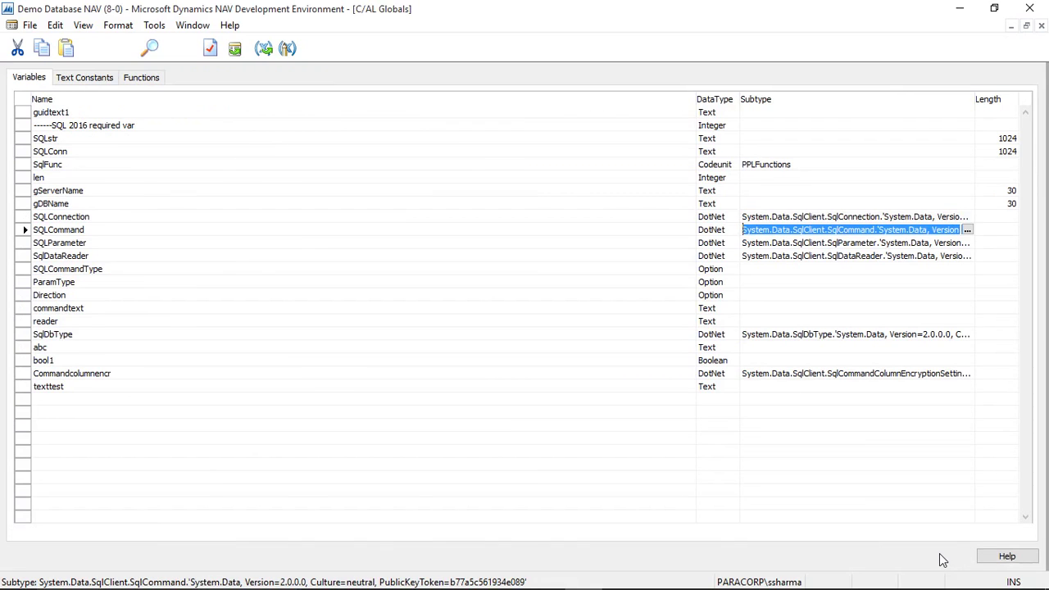
click(25, 231)
click(23, 244)
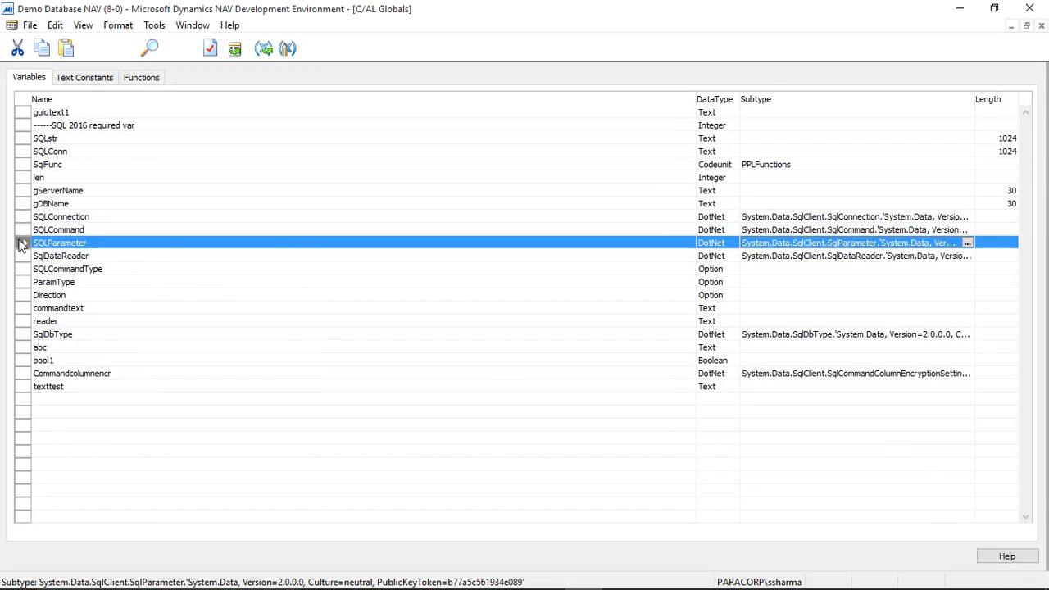
click(23, 256)
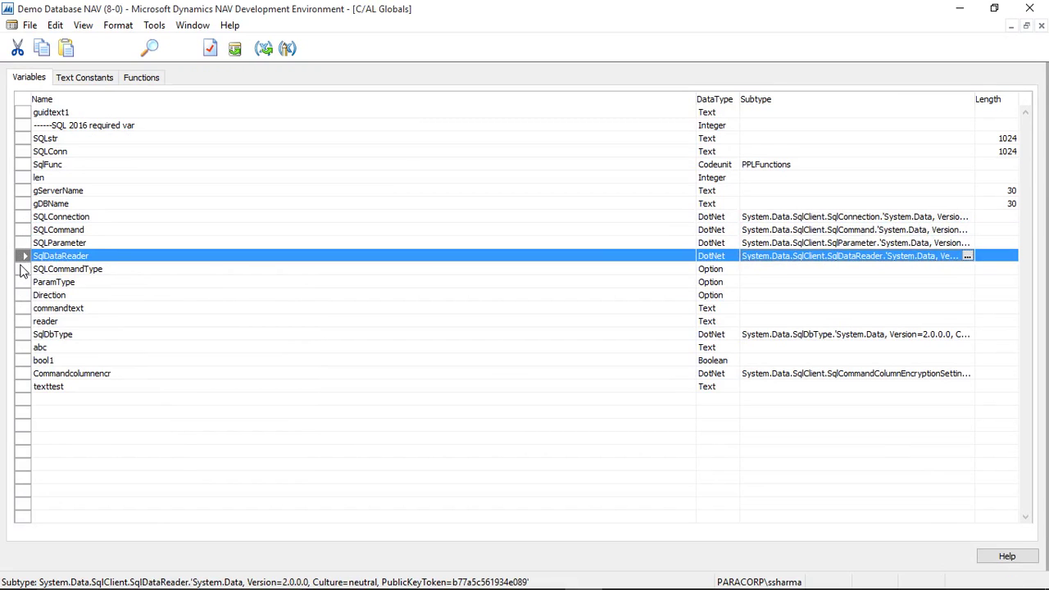
click(23, 269)
key(alt+v)
key(p)
key(Down)
key(Tab)
key(Down)
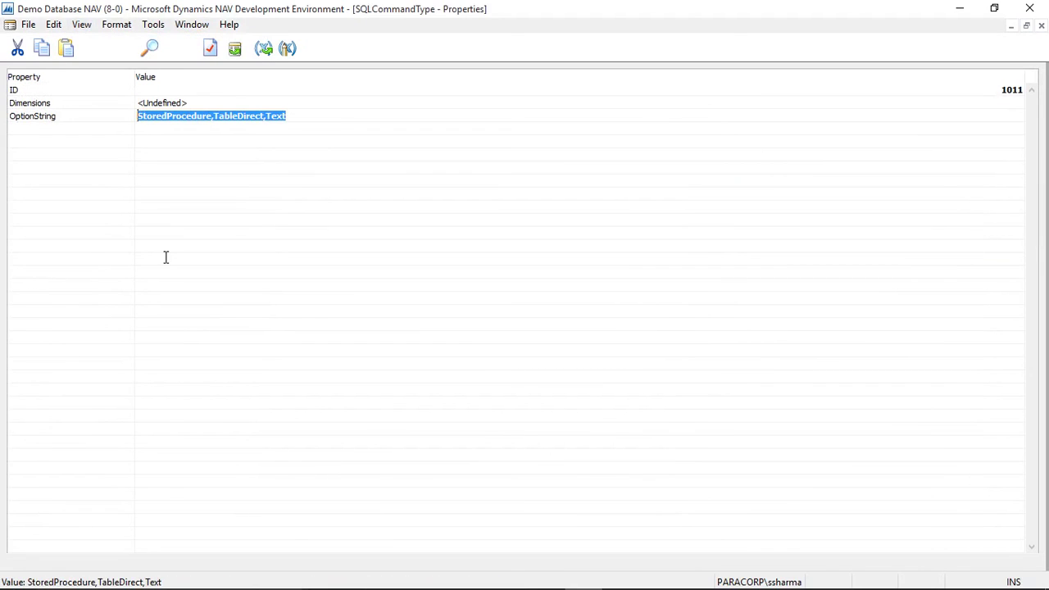
key(Escape)
key(Escape)
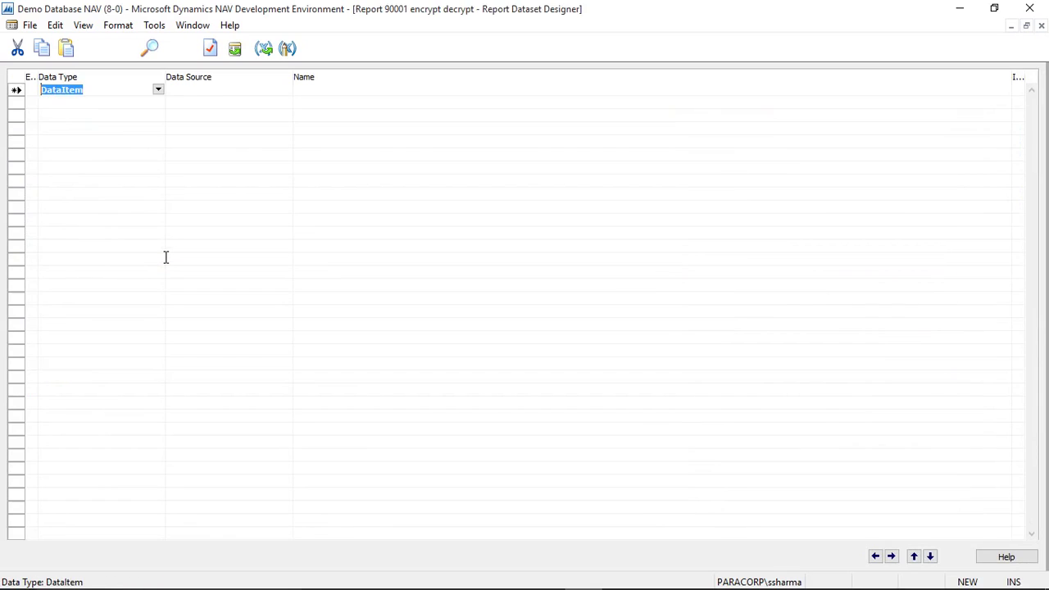
Step: Open report 90001's C/AL code with F9 and jump to the SetupSQLConnection definition
key(F9)
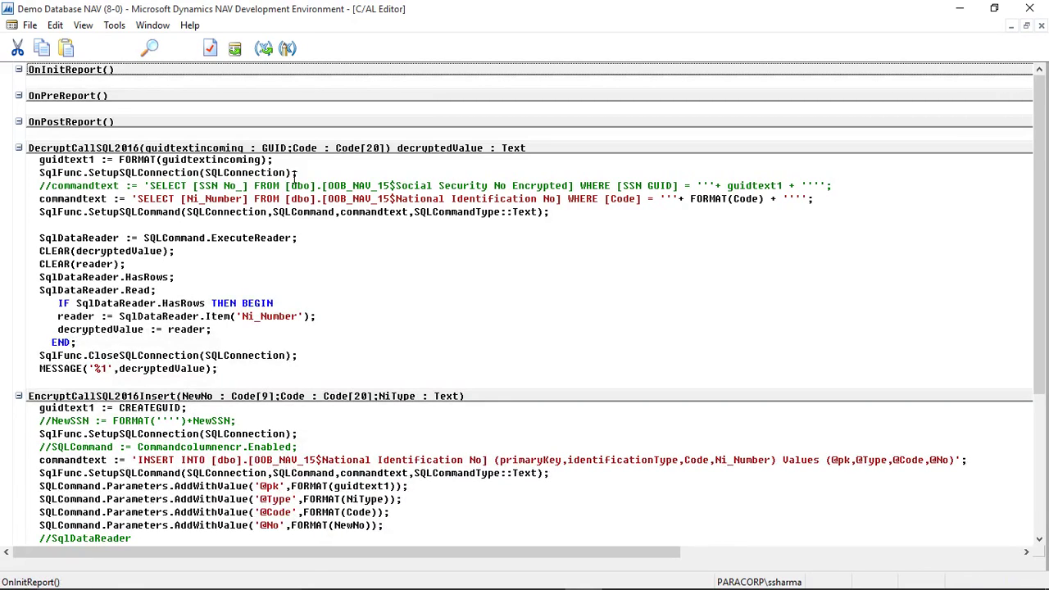
drag(286, 173, 206, 173)
click(161, 173)
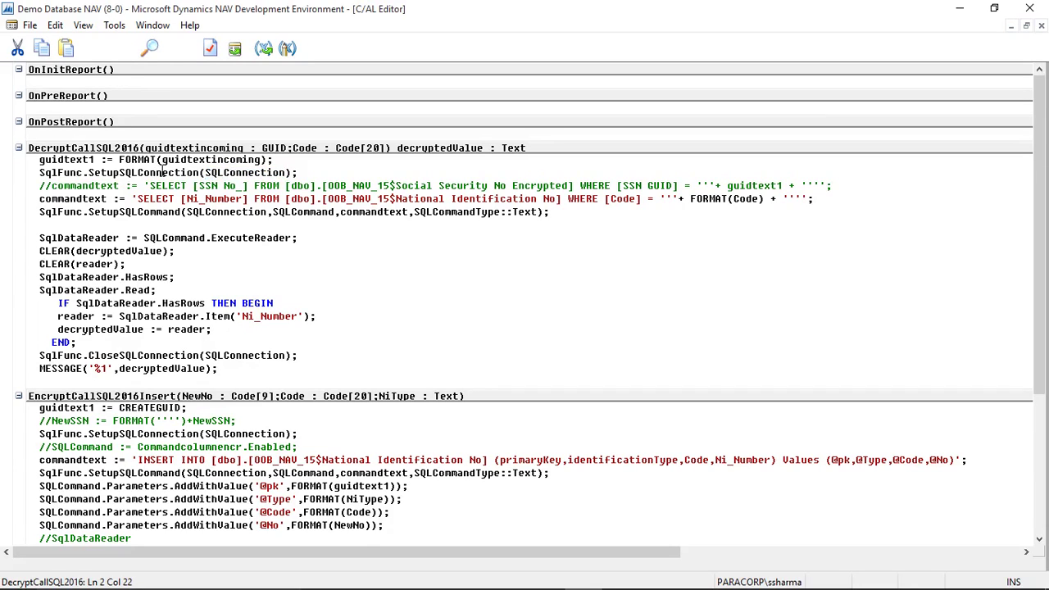
right_click(161, 173)
click(211, 316)
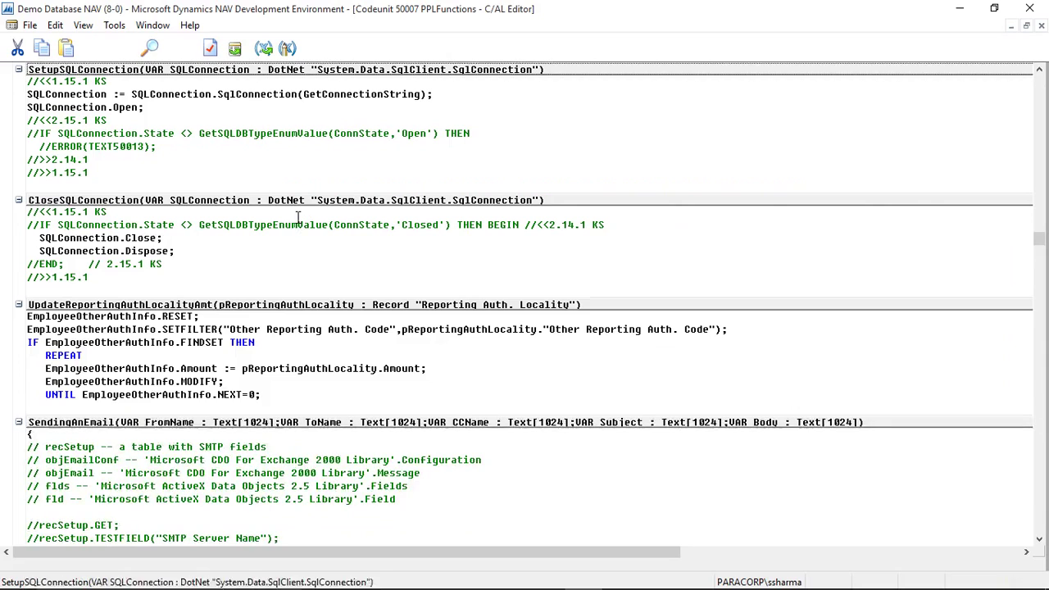
Step: Follow the GetConnectionString call to its definition in codeunit 50007 PPLFunctions
drag(421, 94, 304, 95)
click(339, 97)
right_click(340, 98)
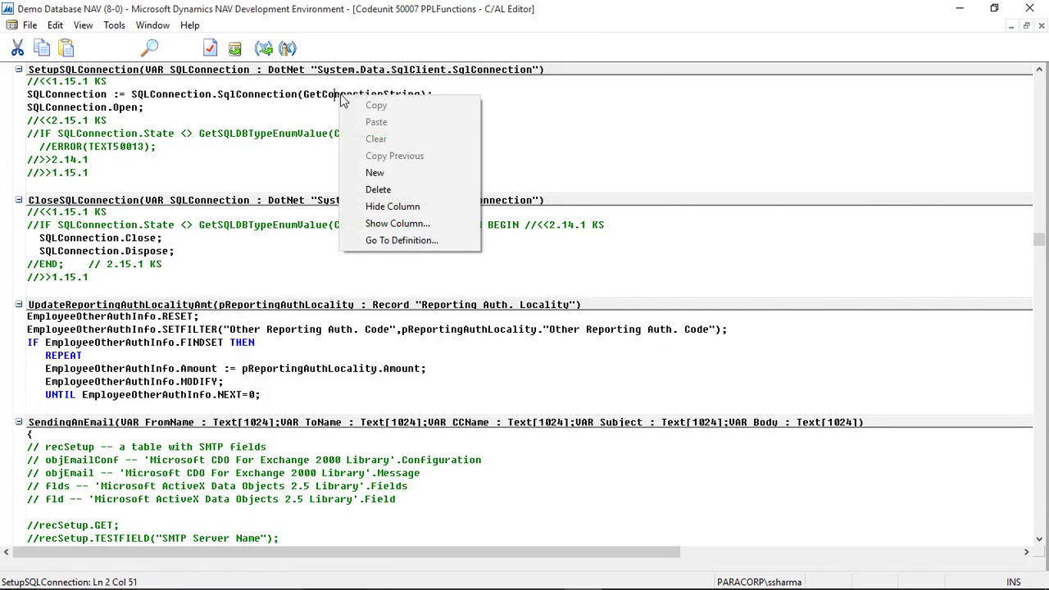
click(380, 241)
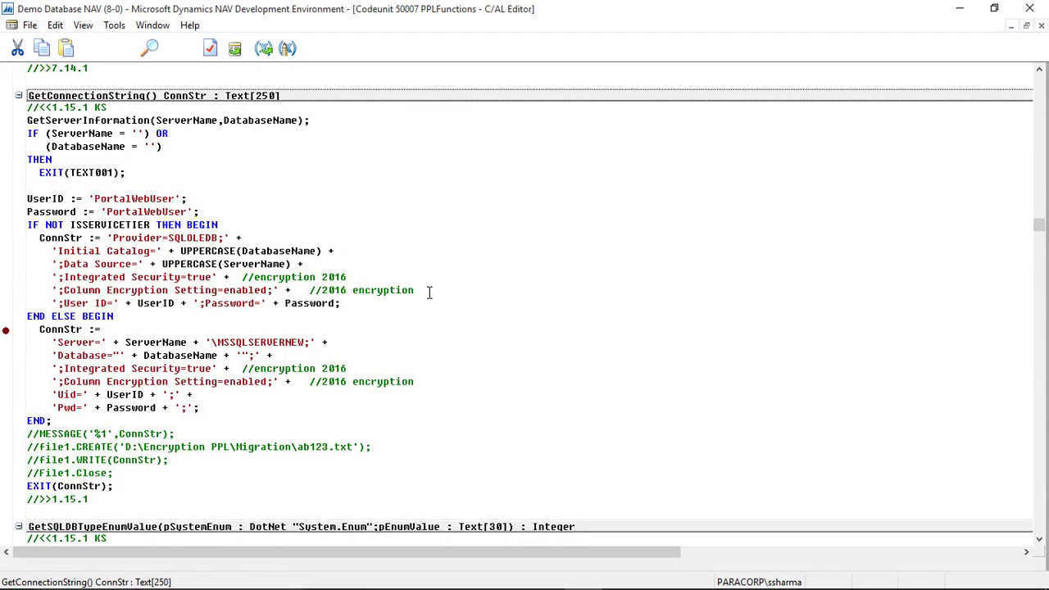
Step: Highlight the Integrated Security and Column Encryption Setting lines, then return to report 90001's code
drag(428, 292, 192, 268)
click(336, 294)
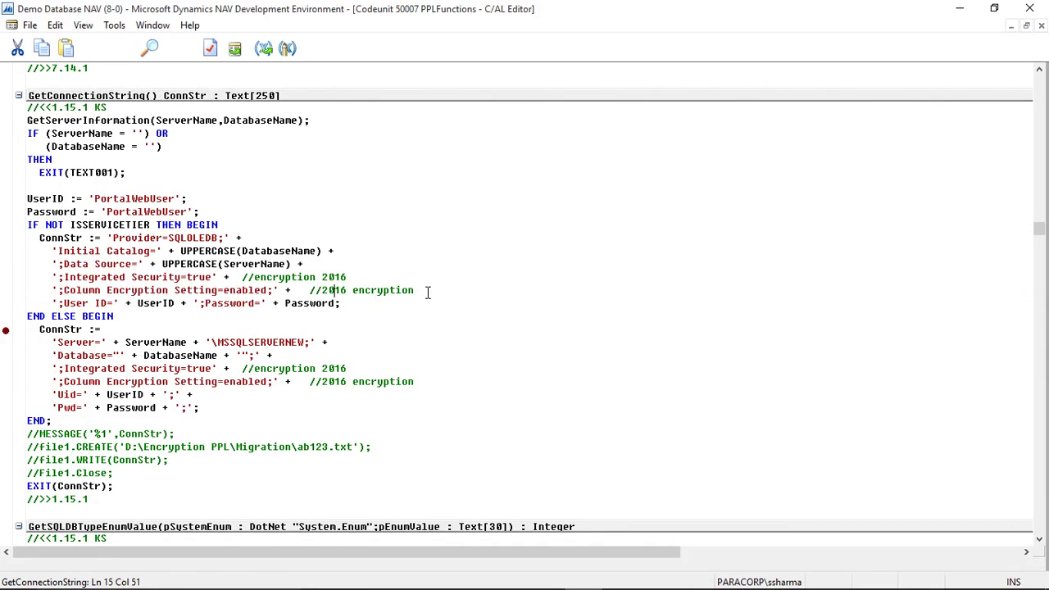
drag(424, 292, 67, 279)
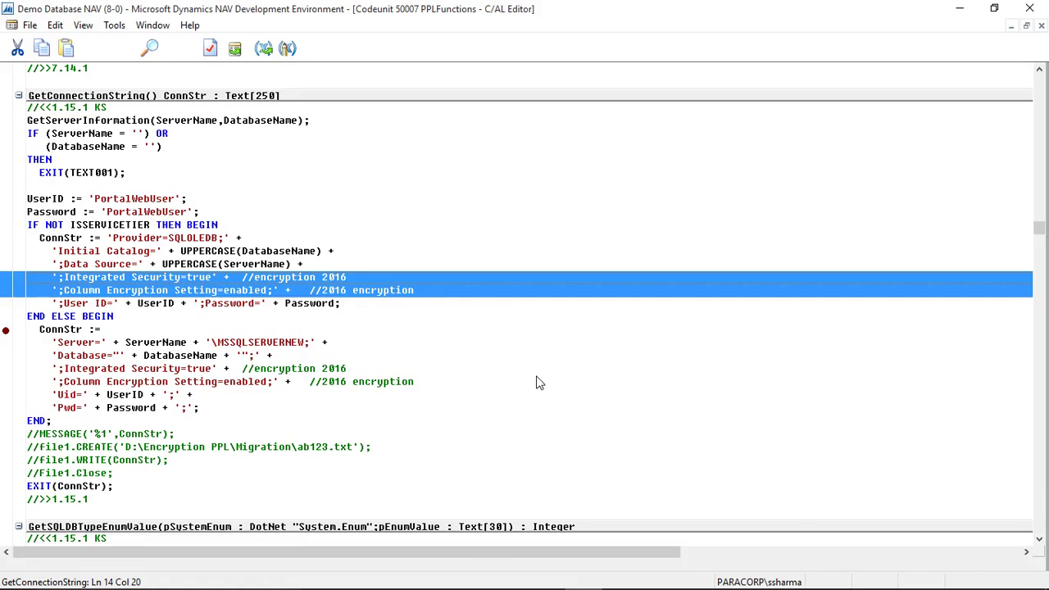
key(Insert)
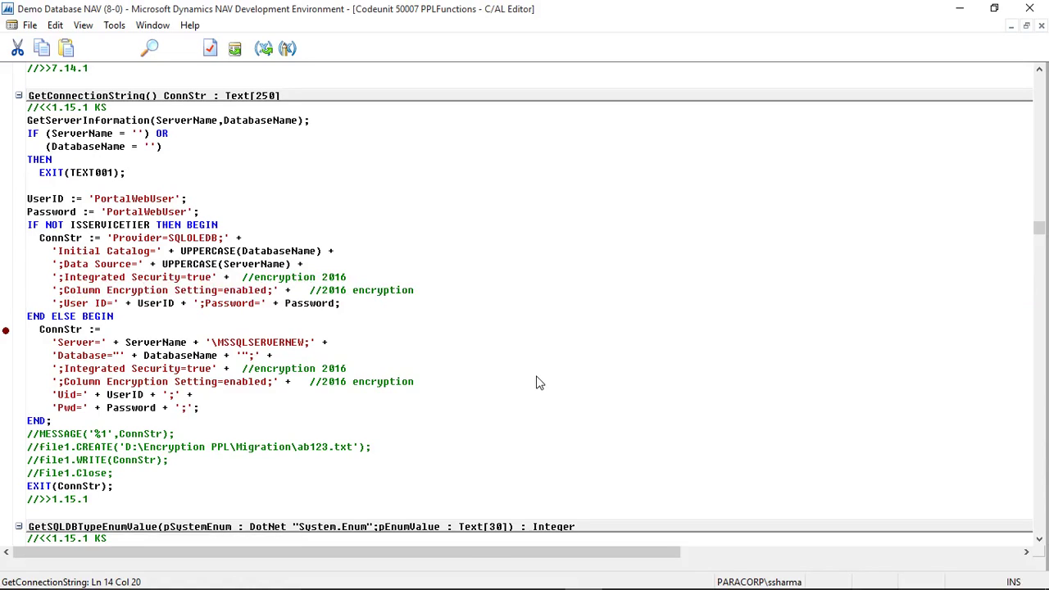
key(ctrl+F6)
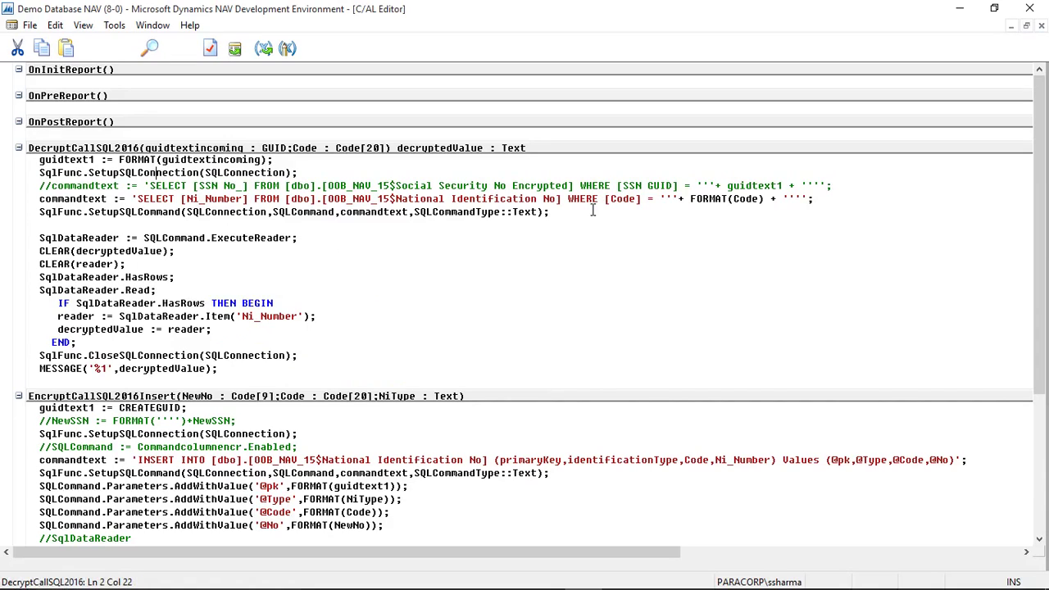
drag(585, 212, 36, 215)
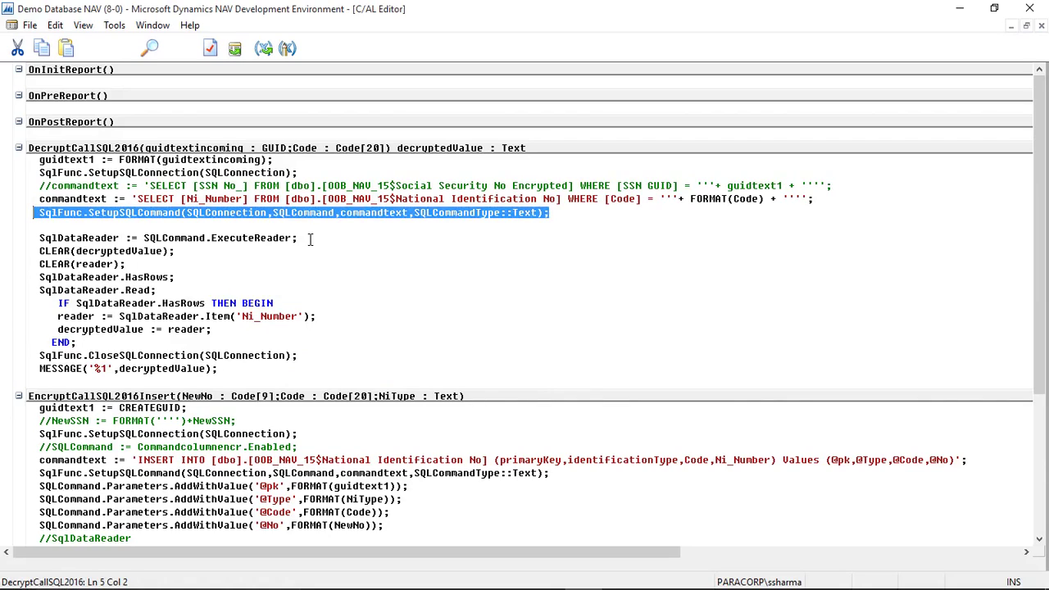
drag(308, 239, 17, 239)
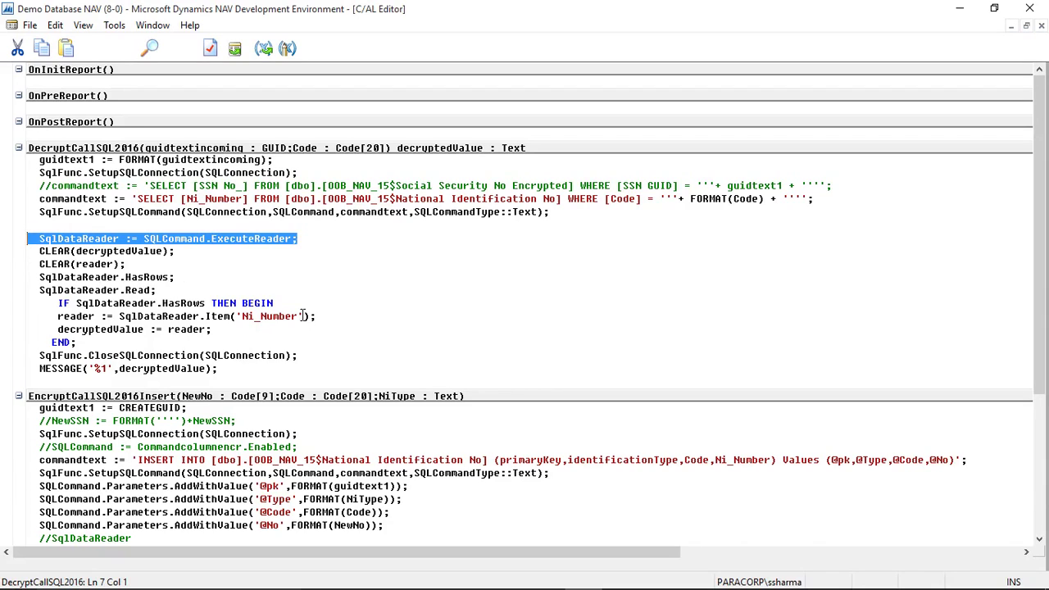
drag(322, 318, 57, 323)
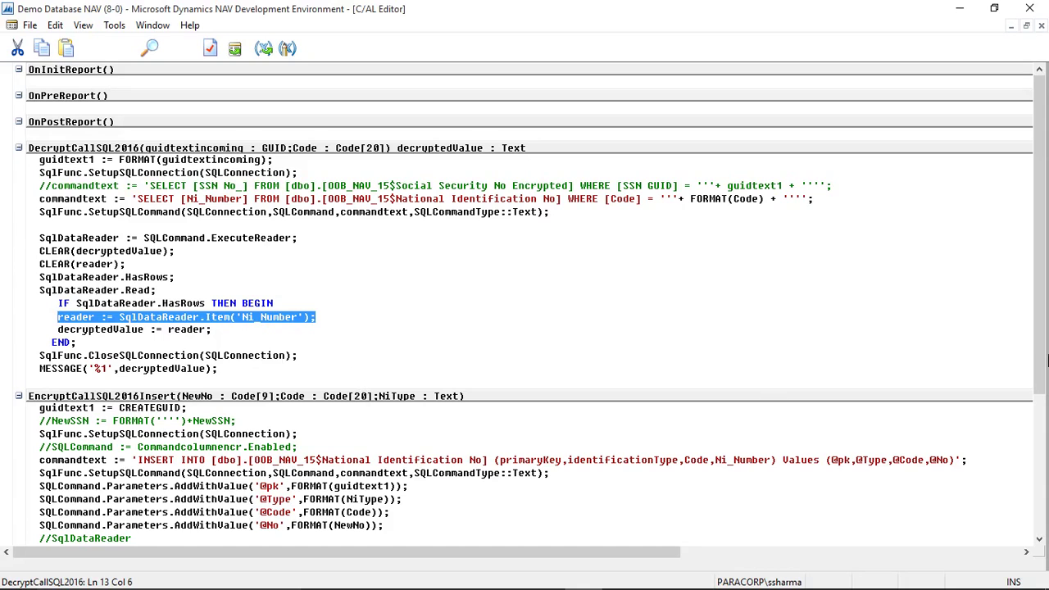
drag(1040, 322, 1047, 437)
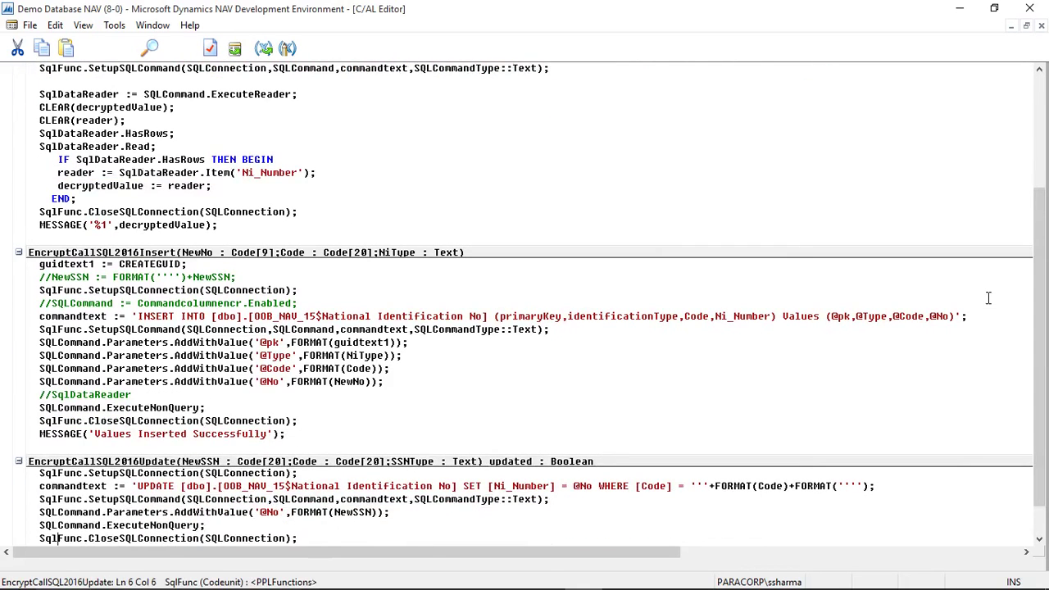
Step: Review the insert function's INSERT statement, its four parameter lines and full body
drag(975, 317, 137, 317)
drag(389, 381, 211, 342)
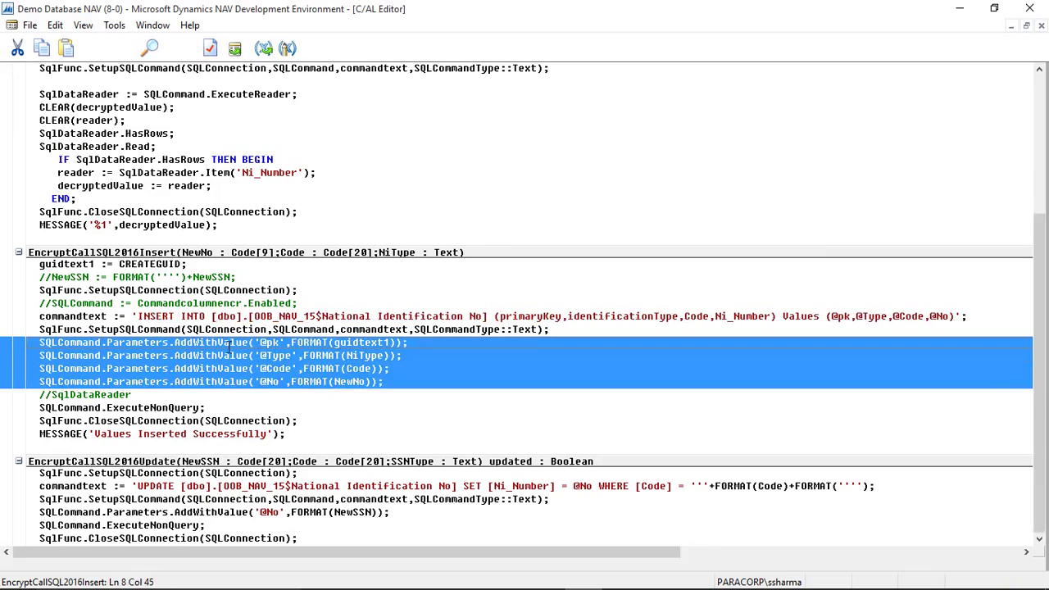
click(295, 442)
drag(295, 444, 1043, 281)
Step: Review the update function's body and UPDATE statement, then close the code to the report list
scroll(1043, 281, up, 4)
key(Page_Down)
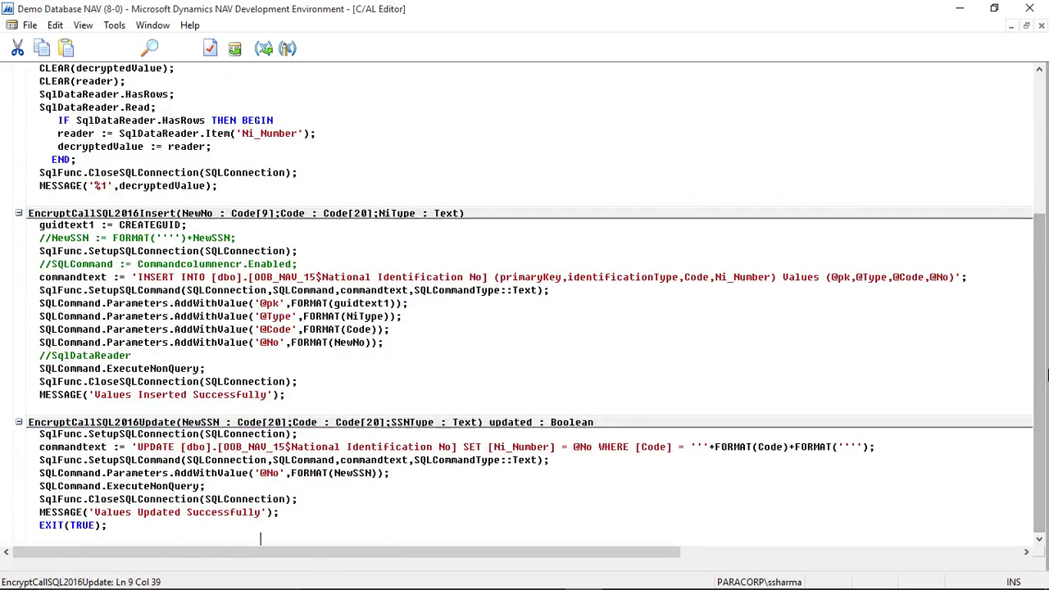
drag(132, 527, 117, 435)
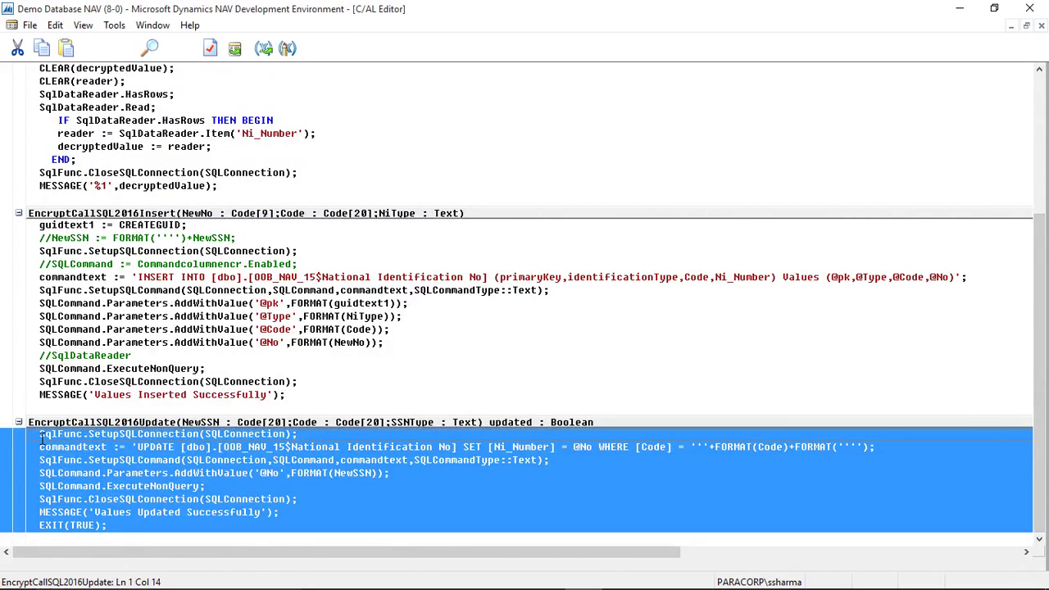
click(389, 473)
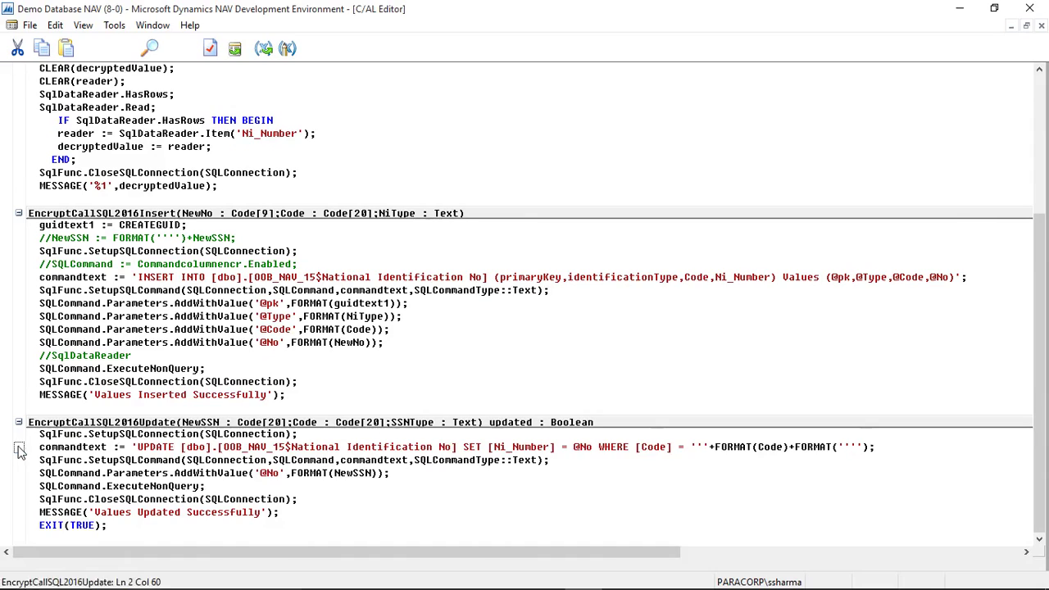
click(21, 449)
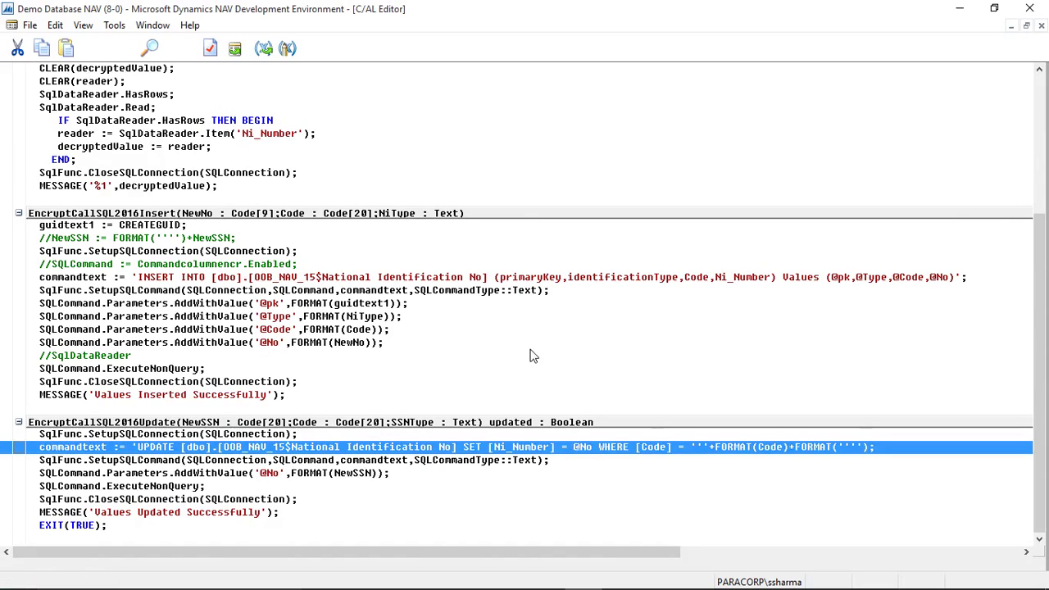
click(604, 328)
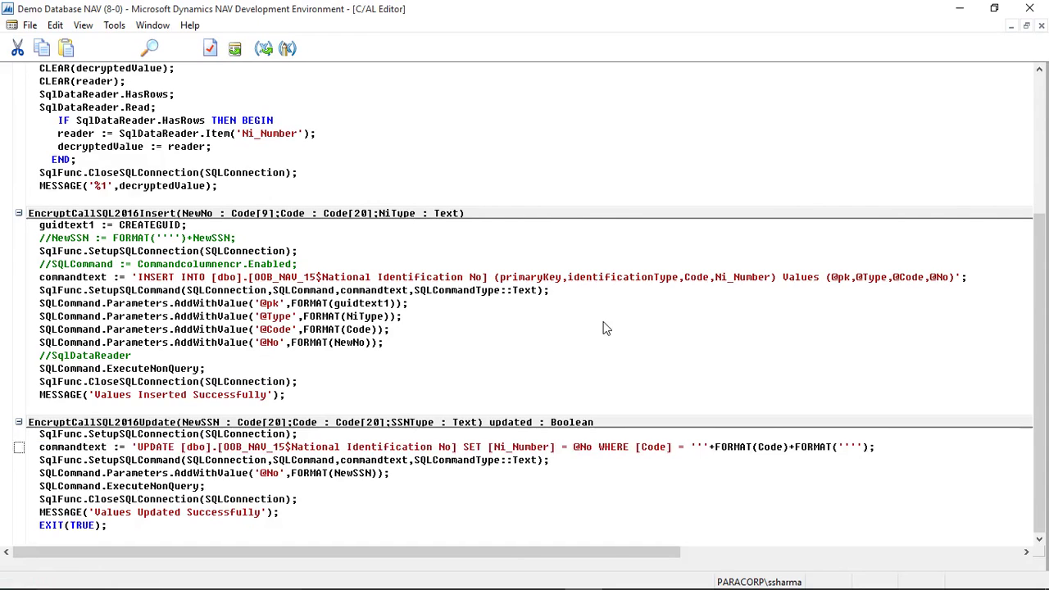
key(Escape)
key(Escape)
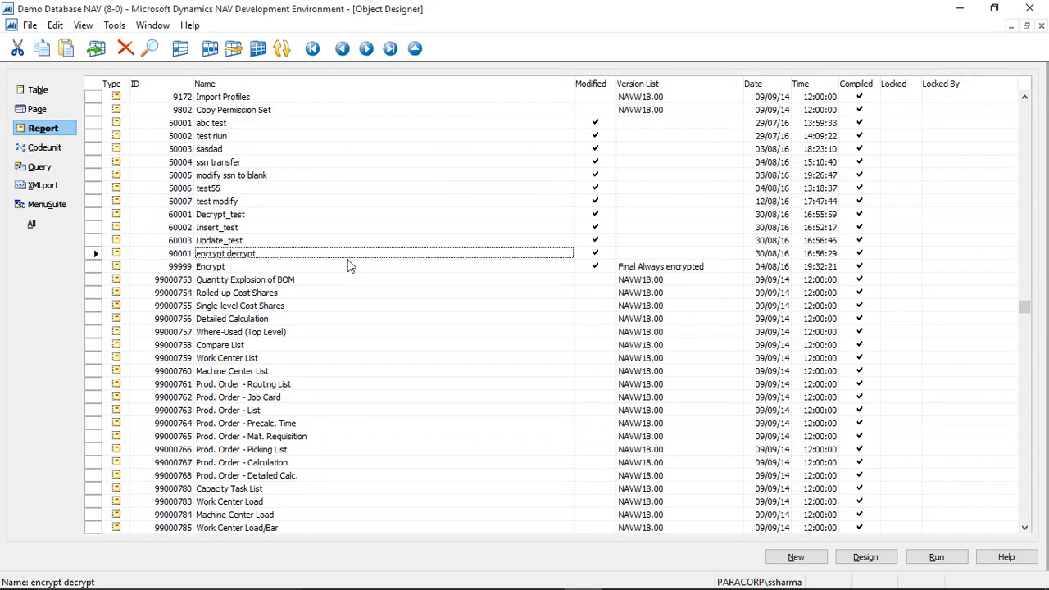
click(224, 216)
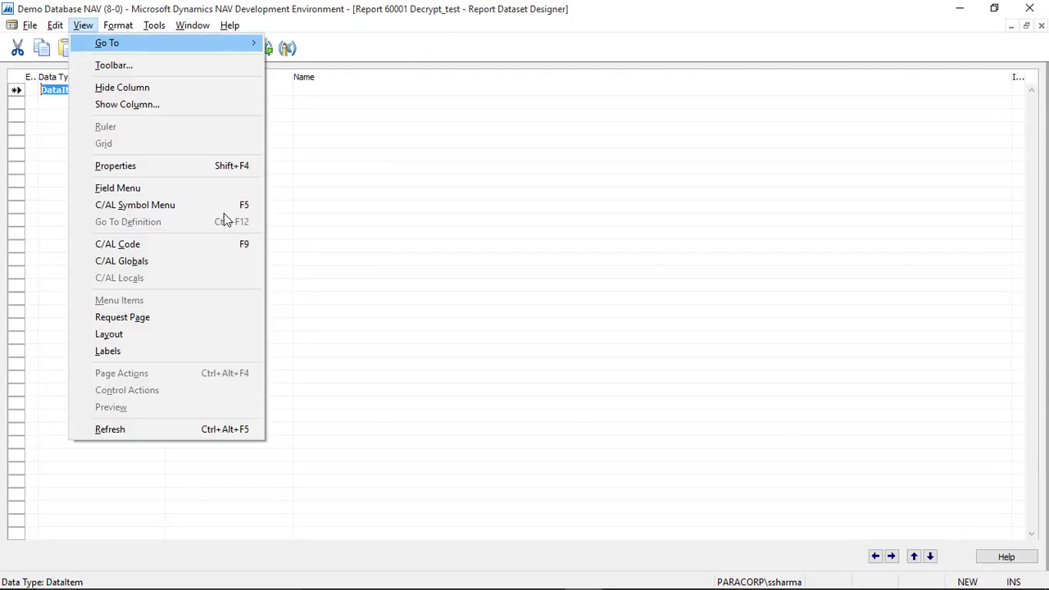
key(F9)
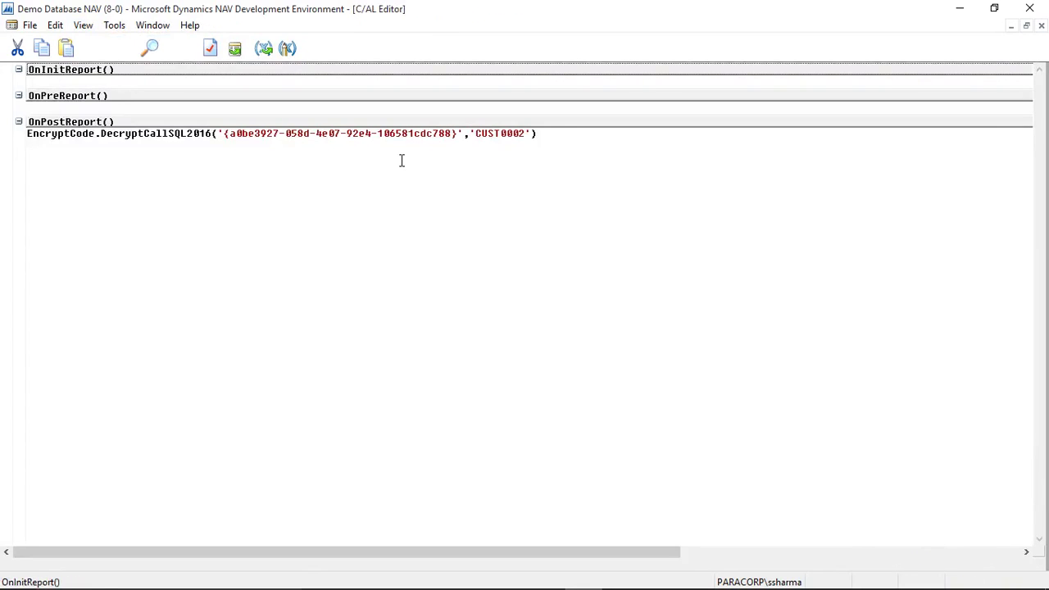
click(552, 134)
drag(552, 134, 31, 141)
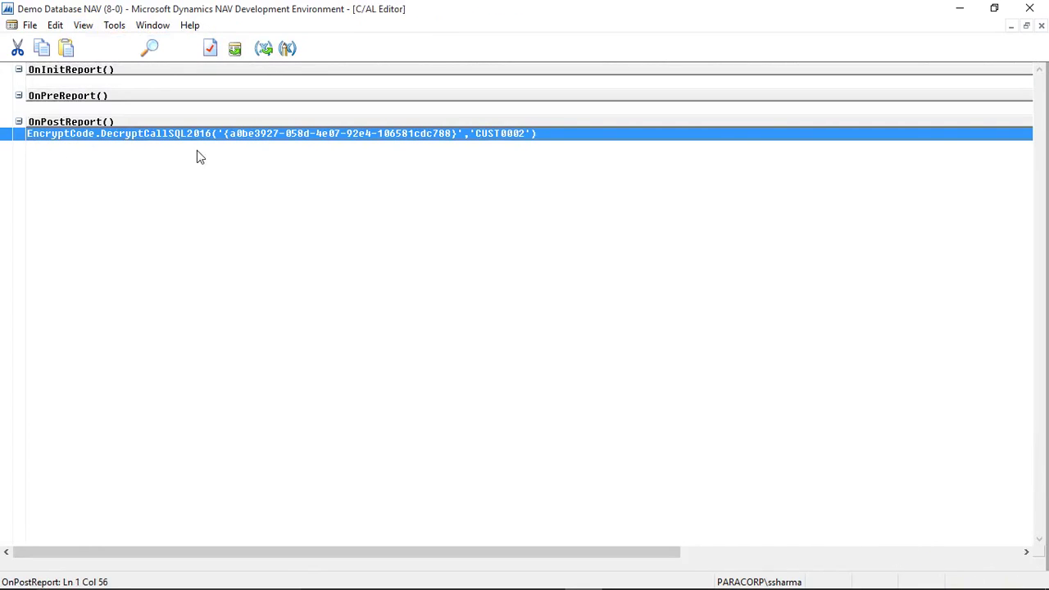
click(367, 180)
key(Escape)
key(Escape)
mouse_move(770, 586)
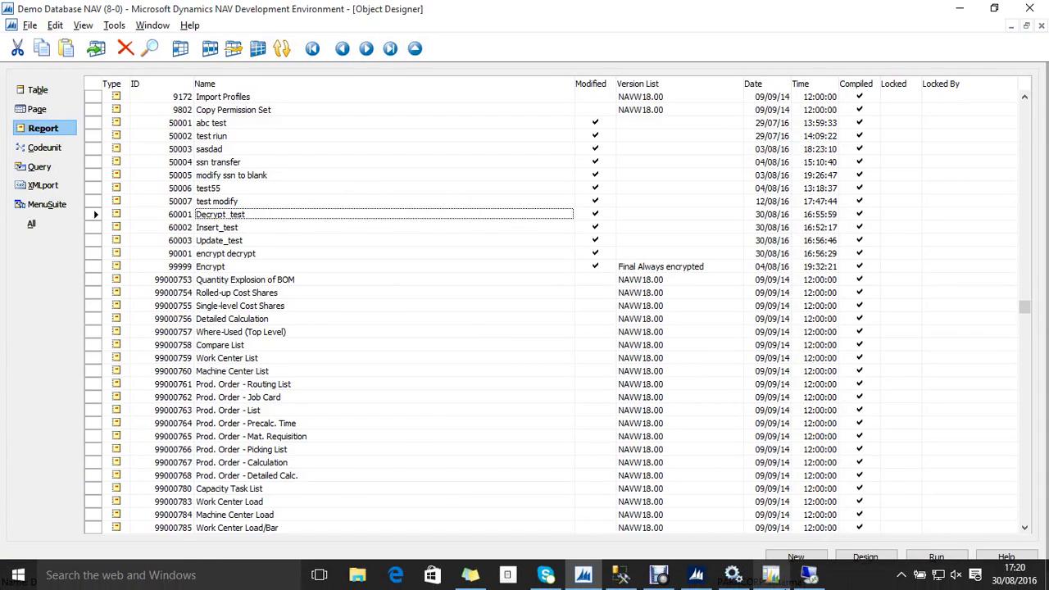
Step: Preview Decrypt_test in the NAV client to show the decrypted Ni_Number, then return to Object Designer
click(688, 577)
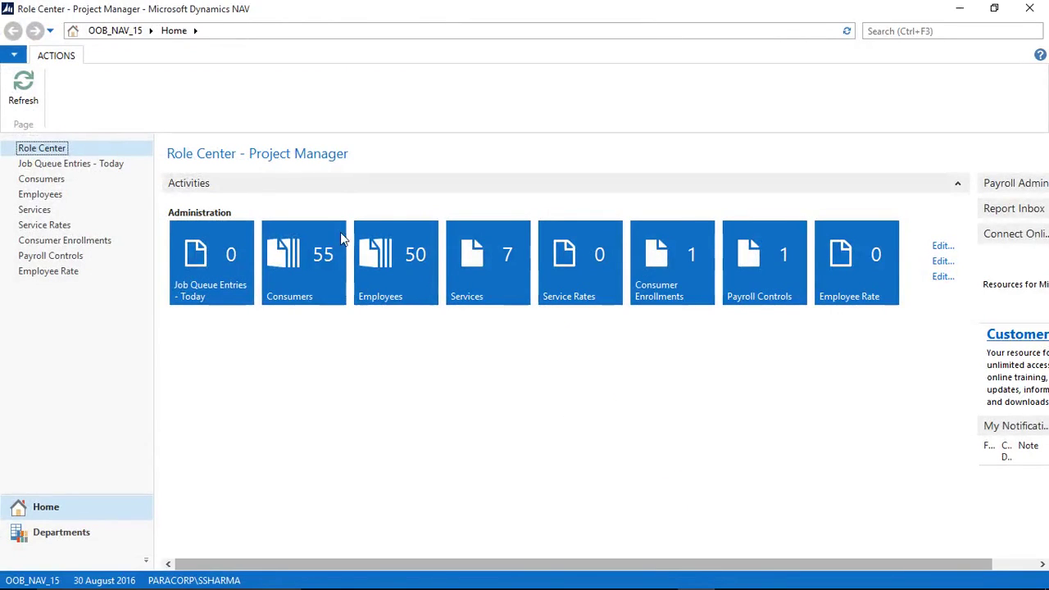
mouse_move(659, 581)
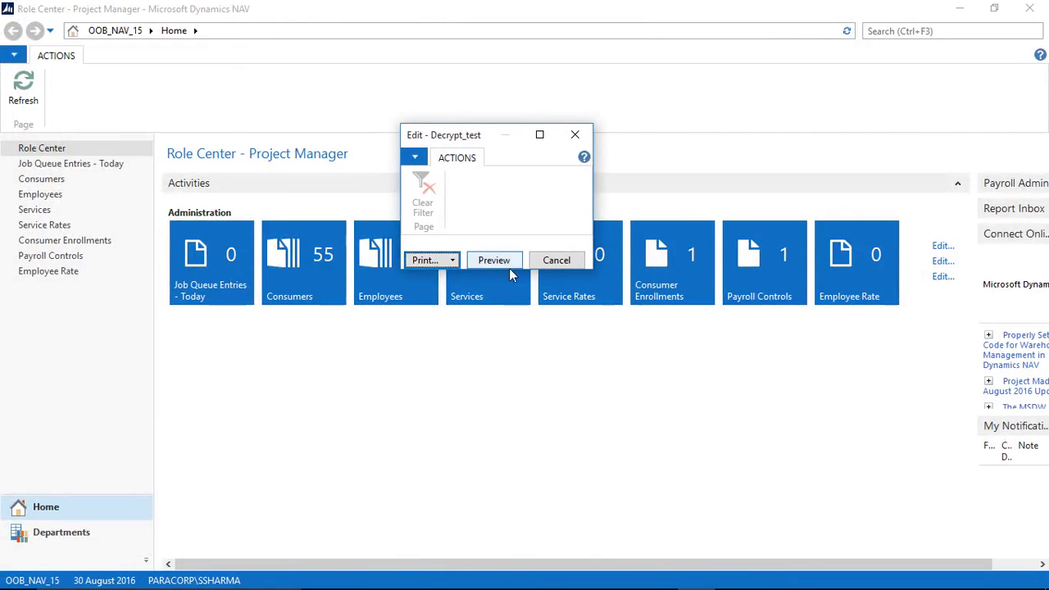
click(498, 260)
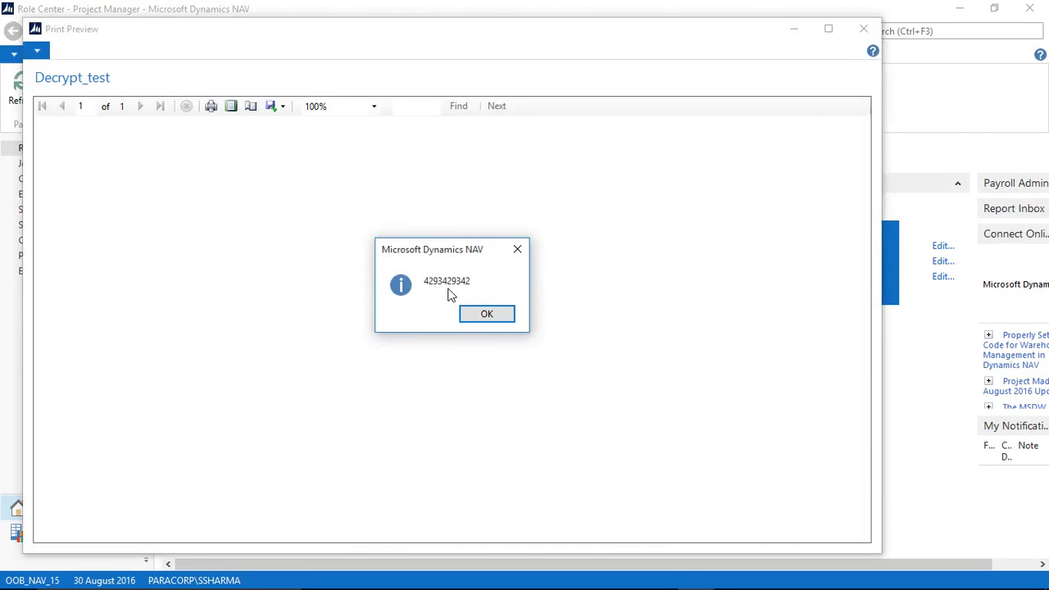
click(485, 318)
key(Escape)
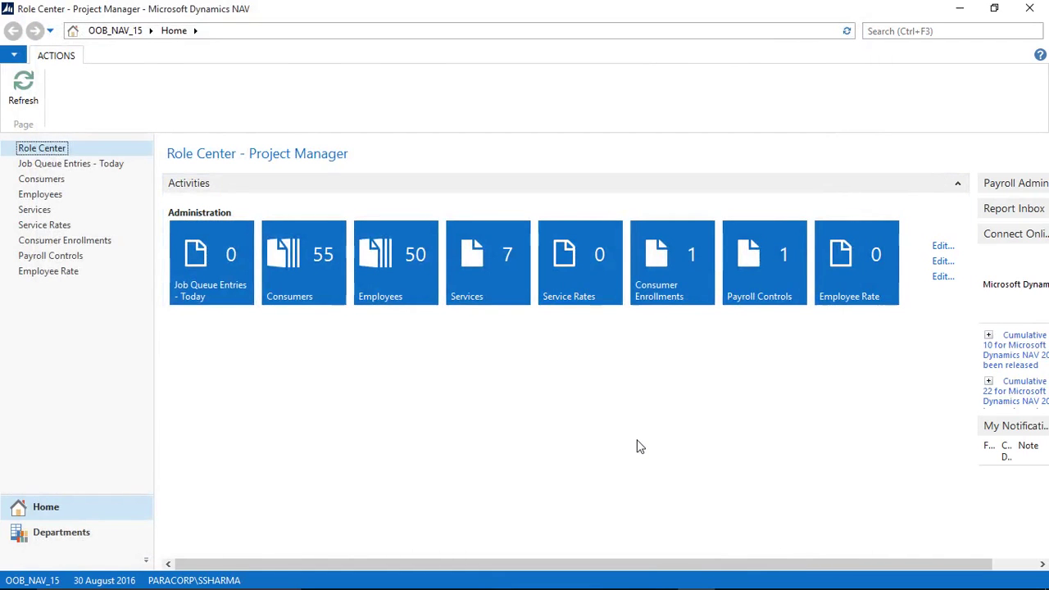
key(alt+F4)
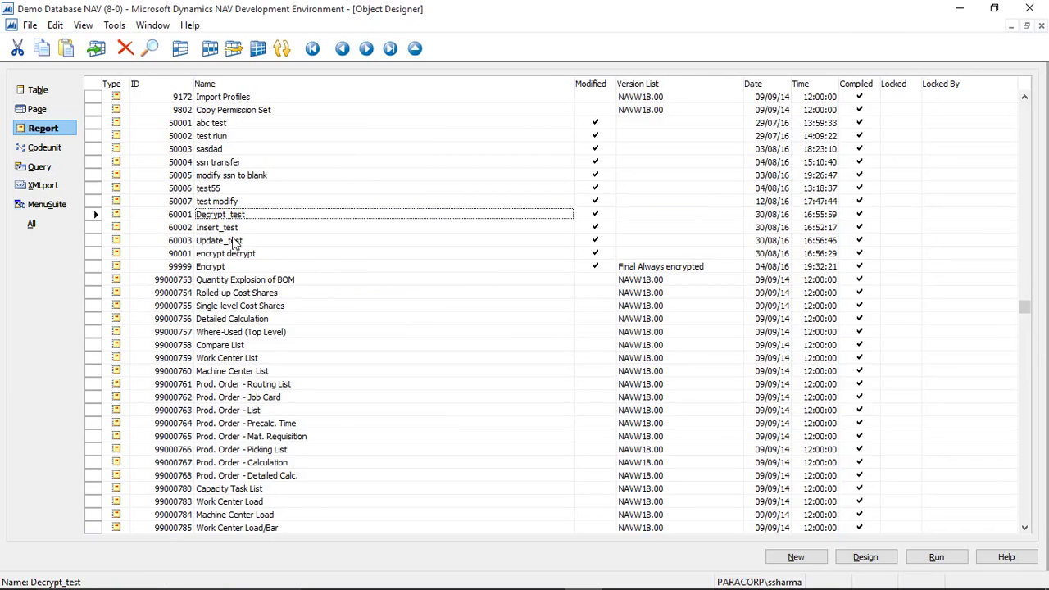
click(238, 227)
key(alt+d)
key(F9)
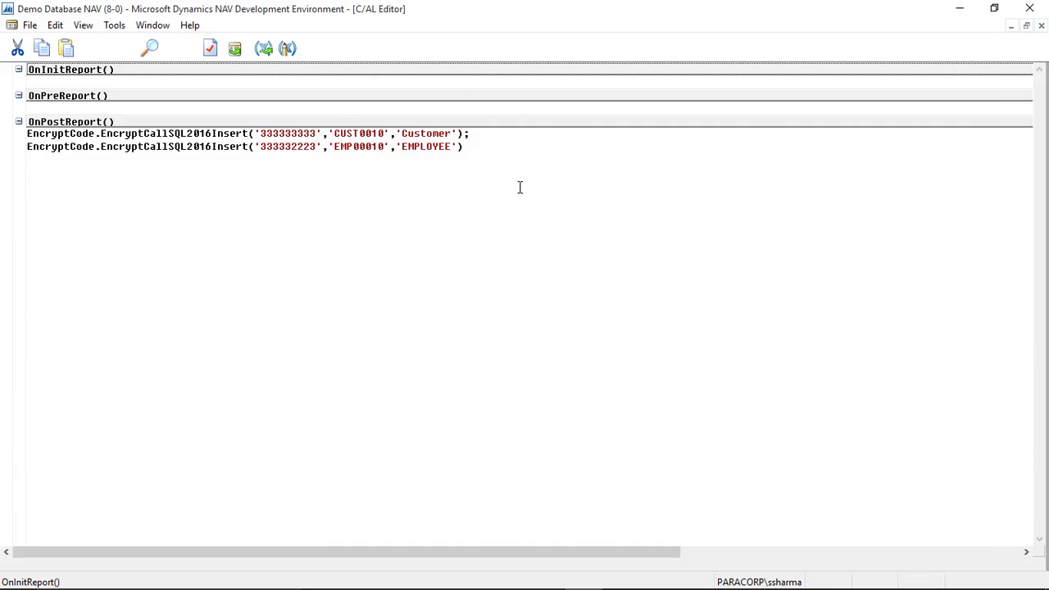
click(520, 188)
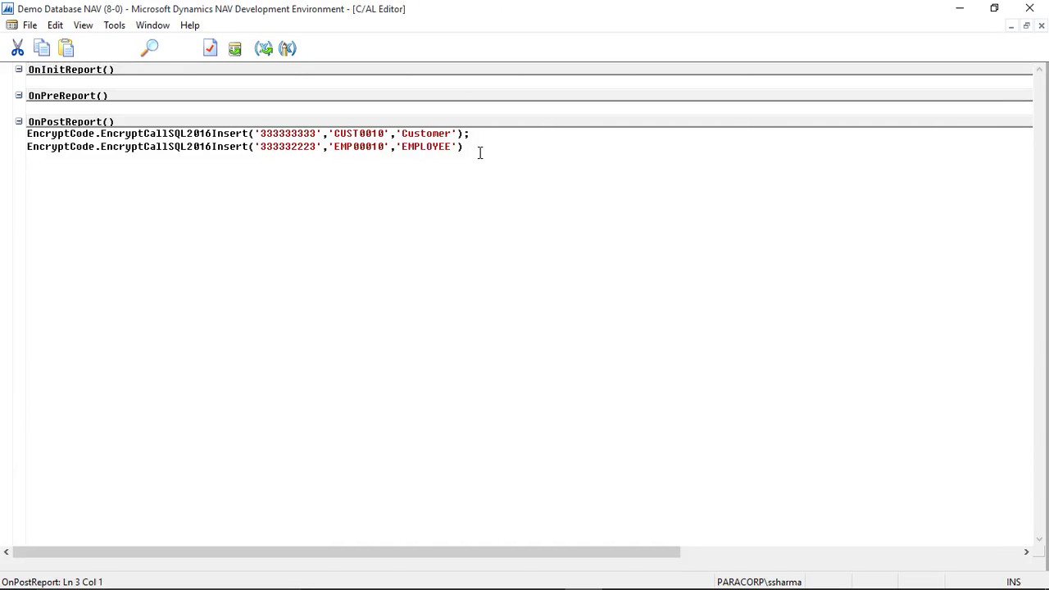
drag(480, 148, 102, 134)
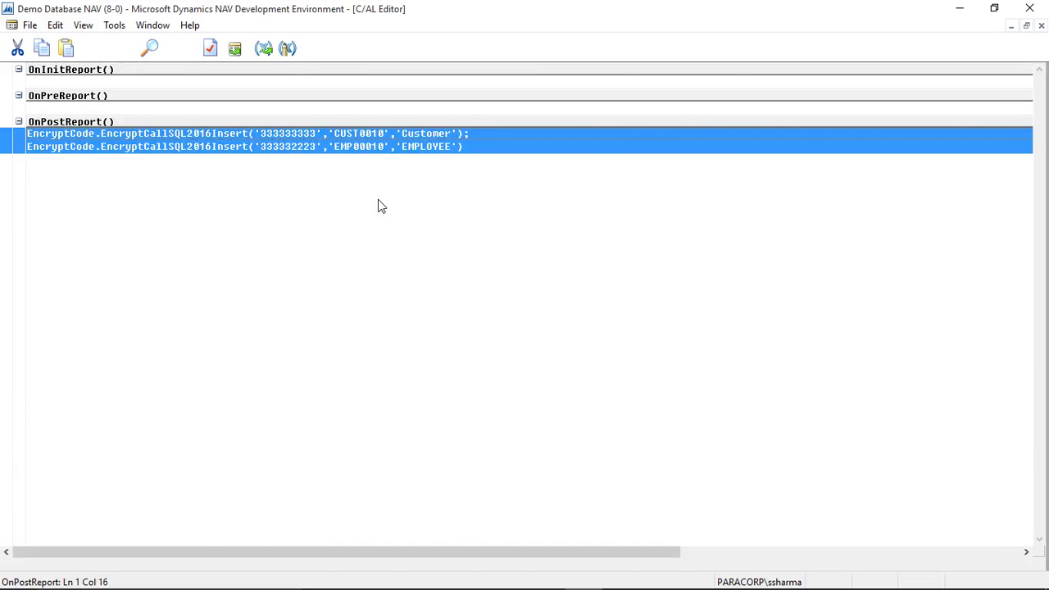
key(Escape)
key(Escape)
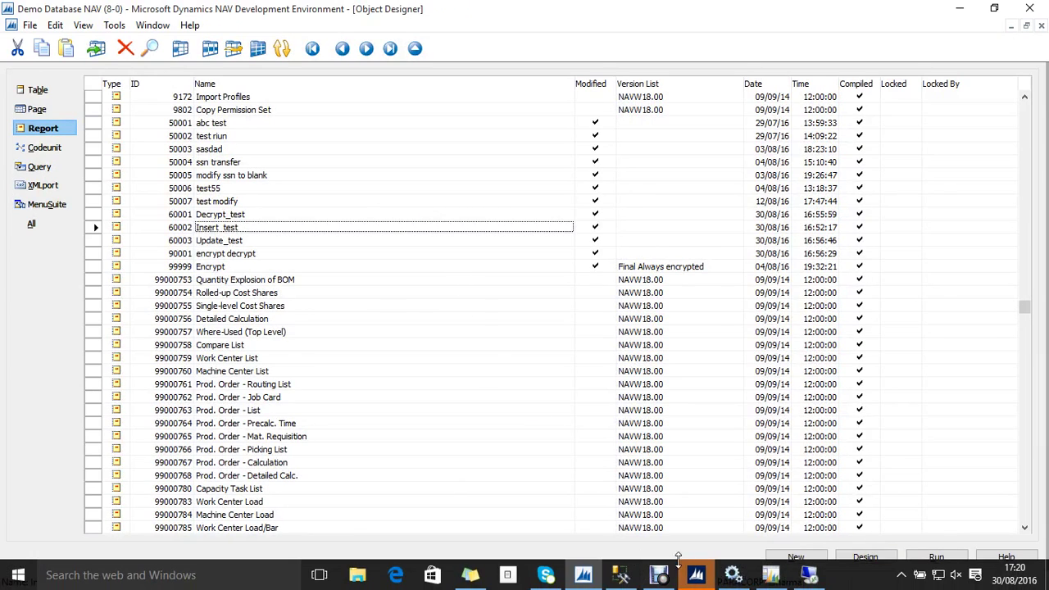
Step: Run Insert_test via Preview and acknowledge the 'Values Inserted Successfully' message
click(696, 575)
click(130, 160)
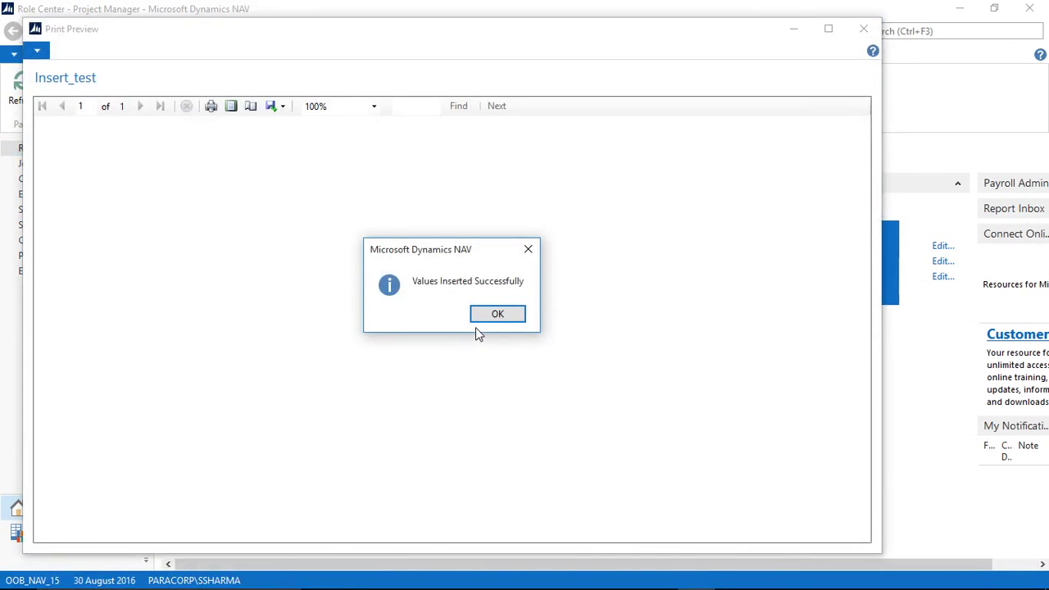
click(484, 316)
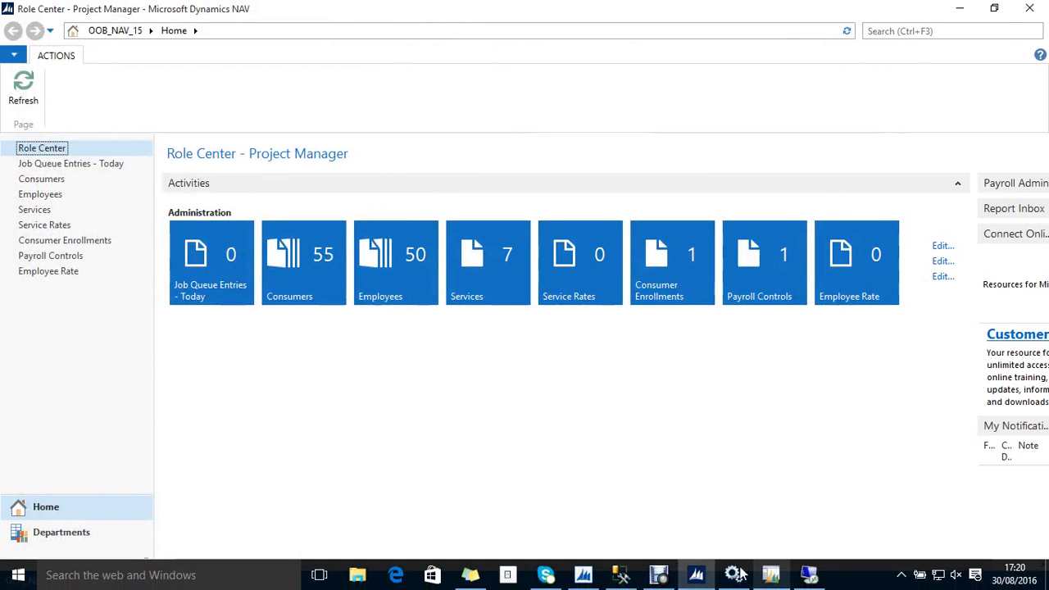
Step: Re-run the SELECT TOP 1000 query and check the new CUST0010 and EMP00010 rows with encrypted Ni_Number values
click(731, 574)
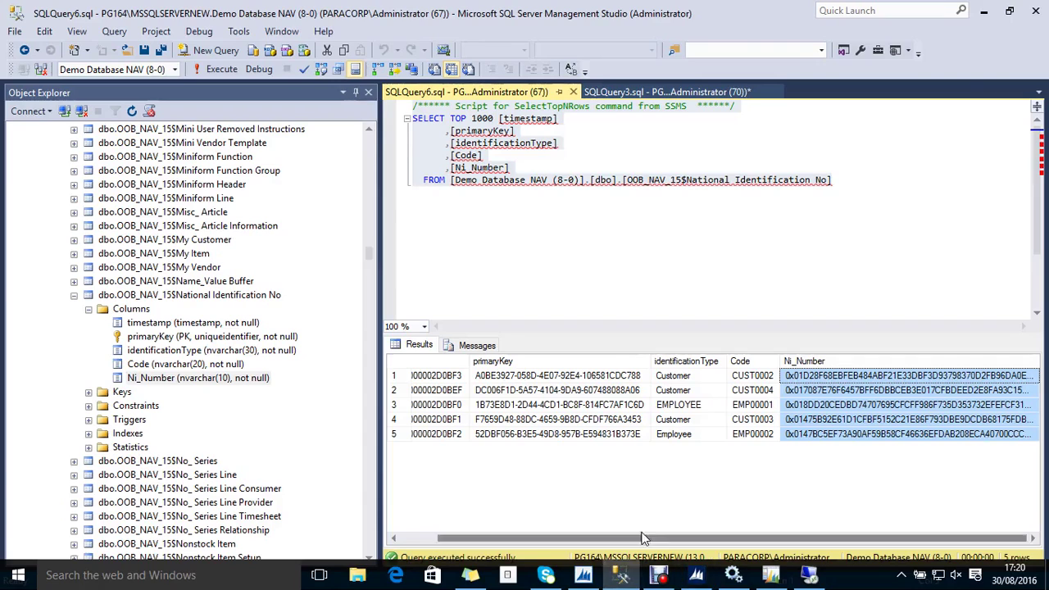
click(841, 203)
key(F5)
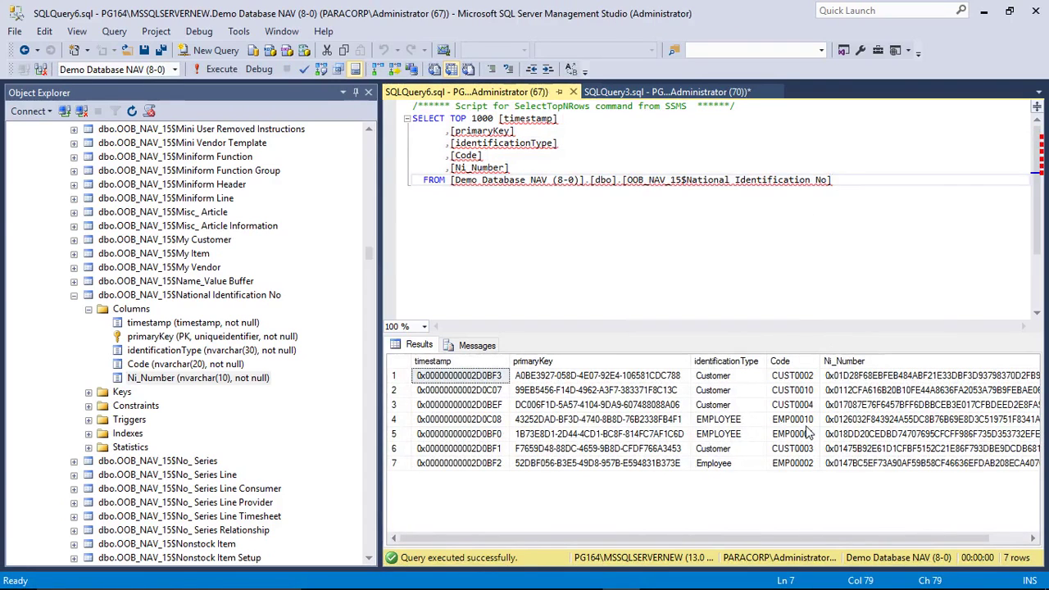
click(803, 390)
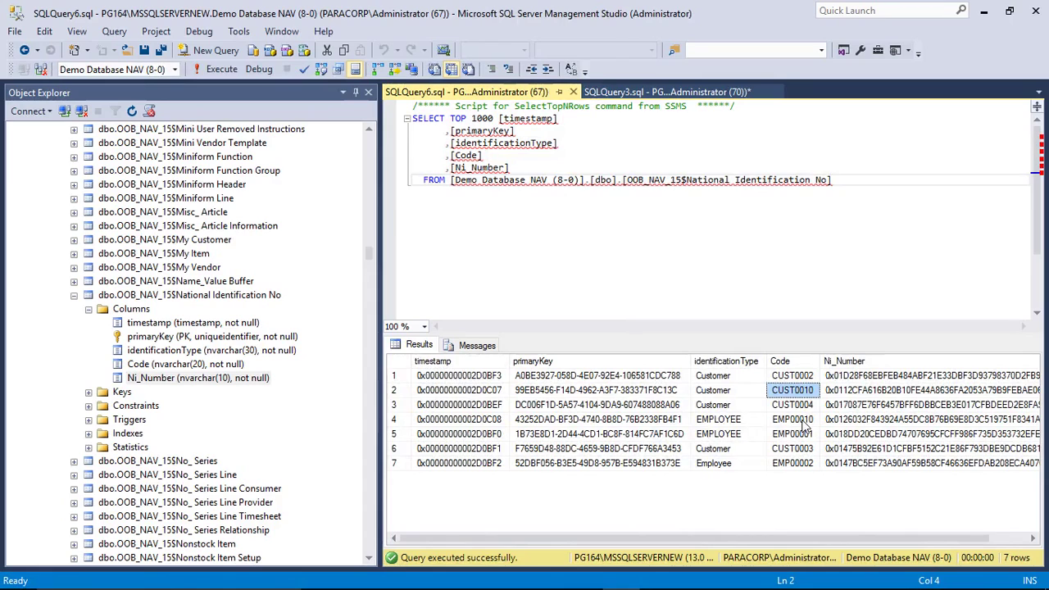
ctrl+click(806, 419)
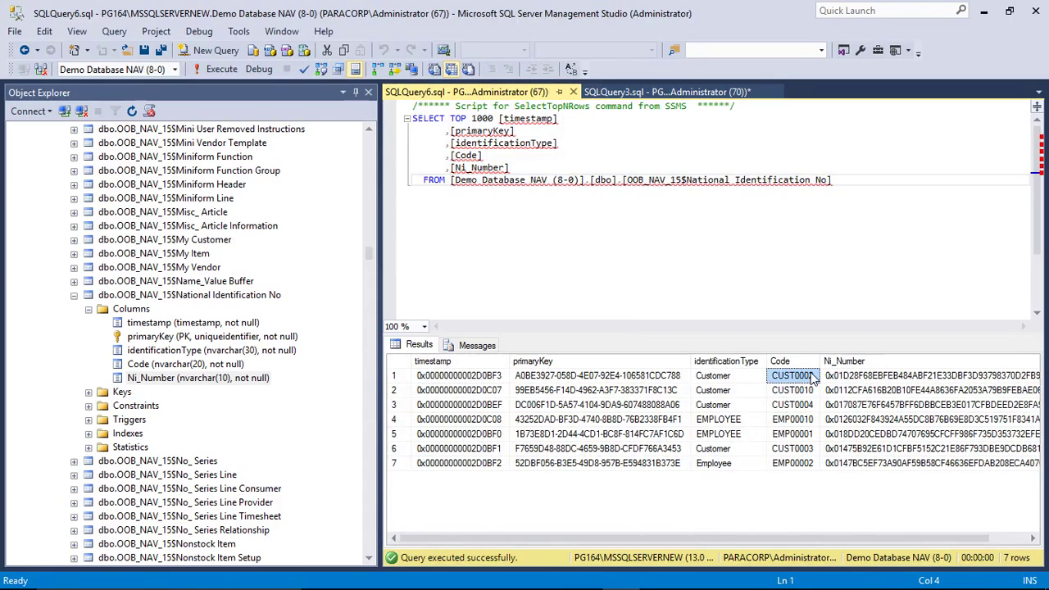
click(843, 379)
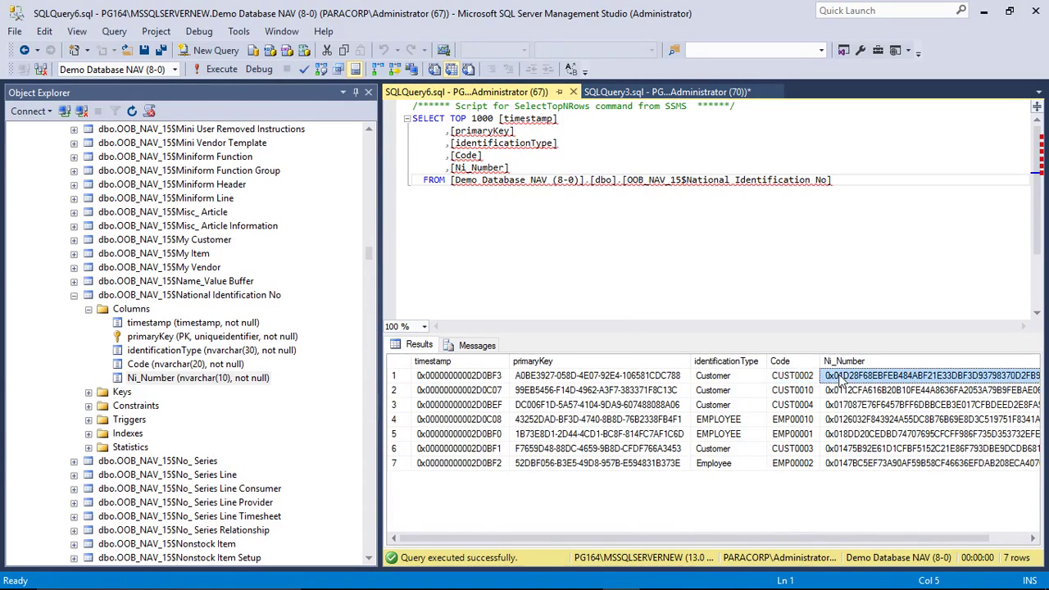
key(alt+Tab)
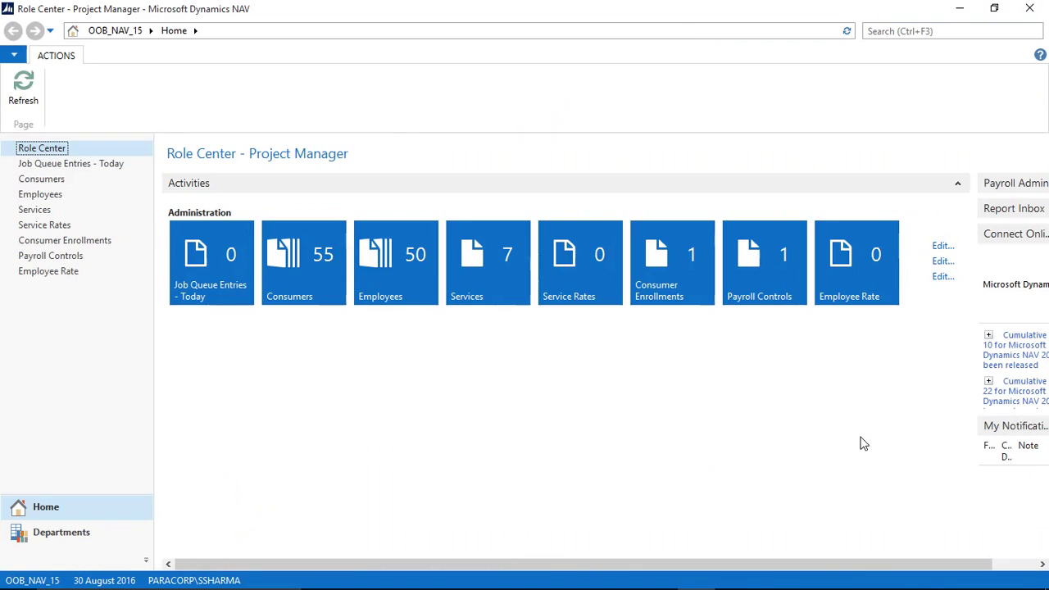
key(alt+Tab)
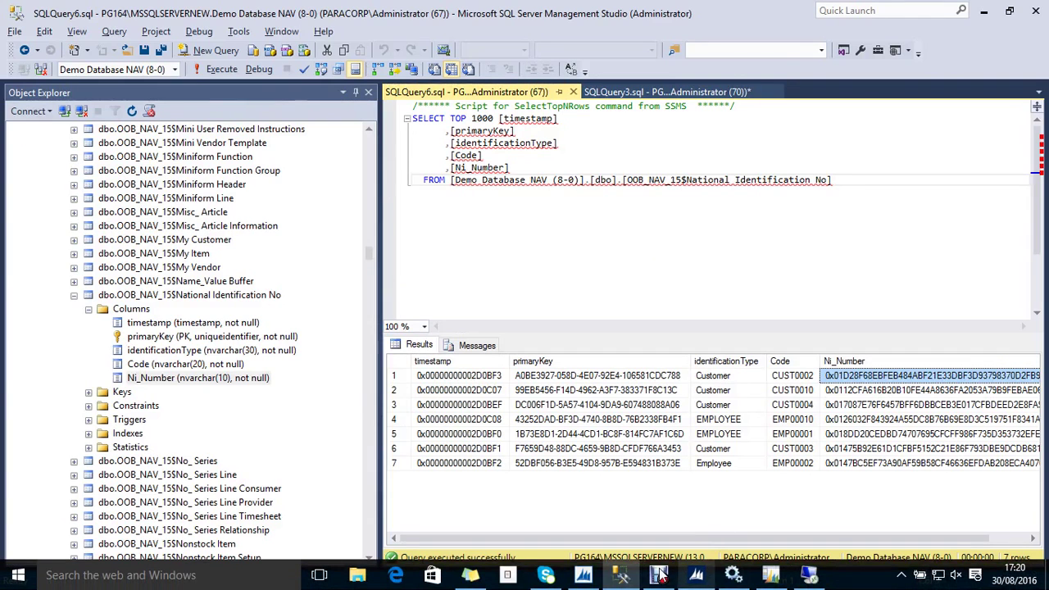
Step: Inspect Update_test's C/AL code, noting the update value 222222222
click(582, 575)
click(242, 240)
key(shift+F9)
key(alt+v)
key(F9)
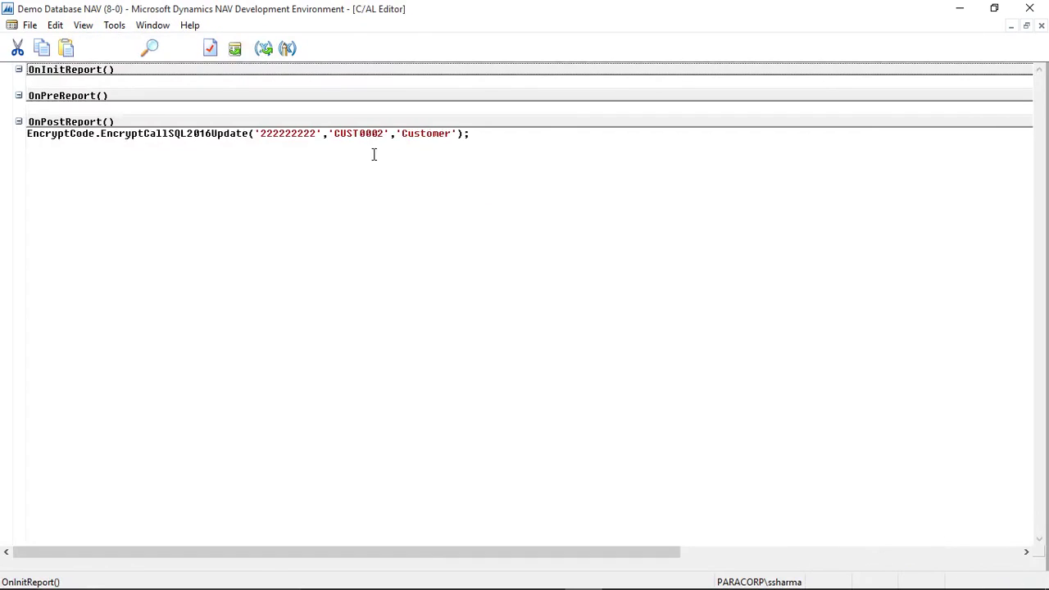
drag(320, 134, 261, 133)
key(Escape)
key(Escape)
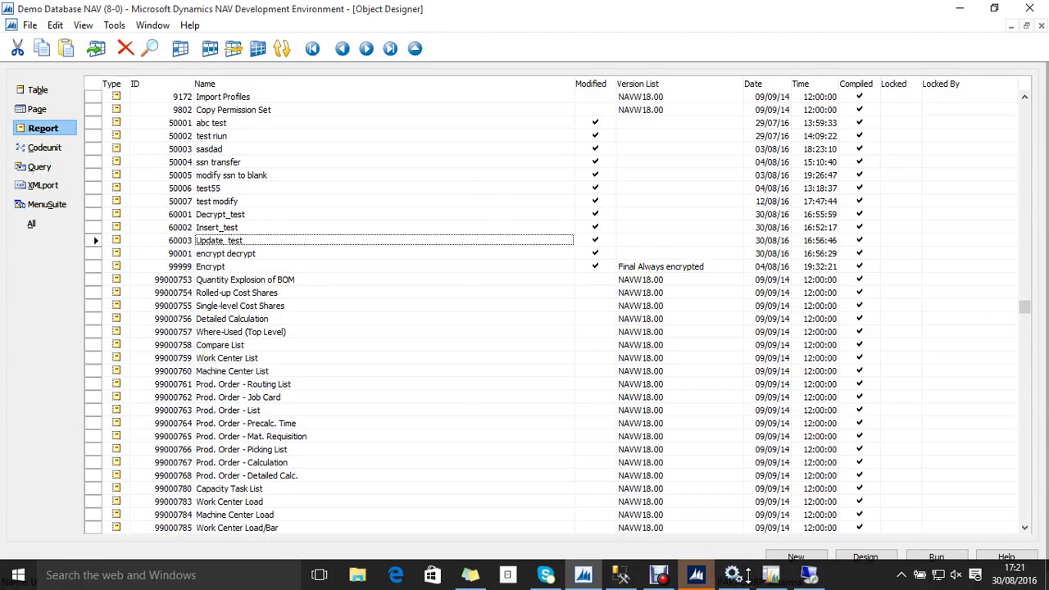
Step: Preview Update_test so CUST0002's Ni_Number is updated, and dismiss the success message
click(695, 576)
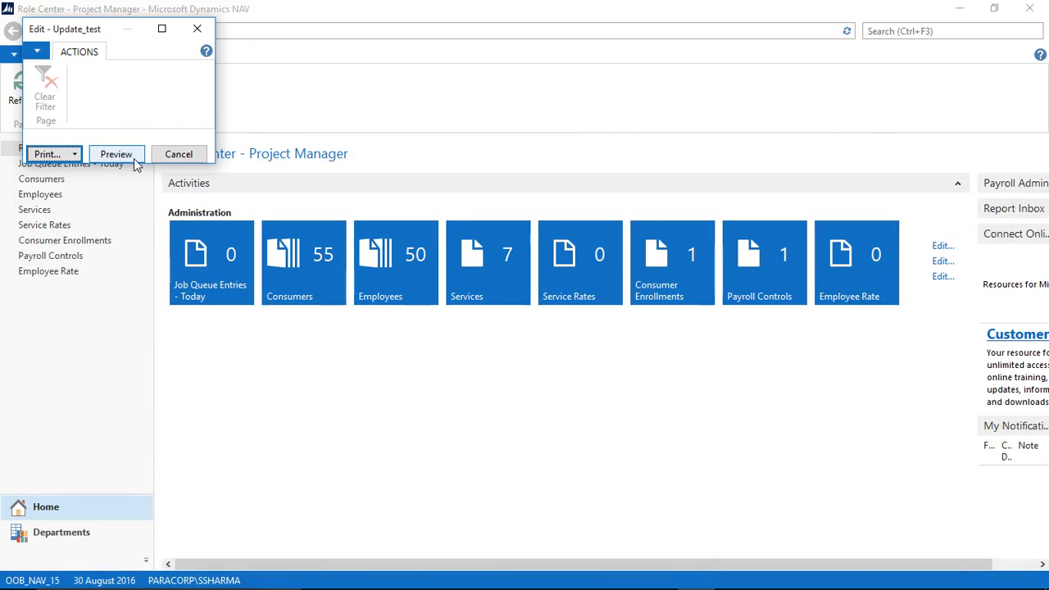
click(137, 153)
key(Return)
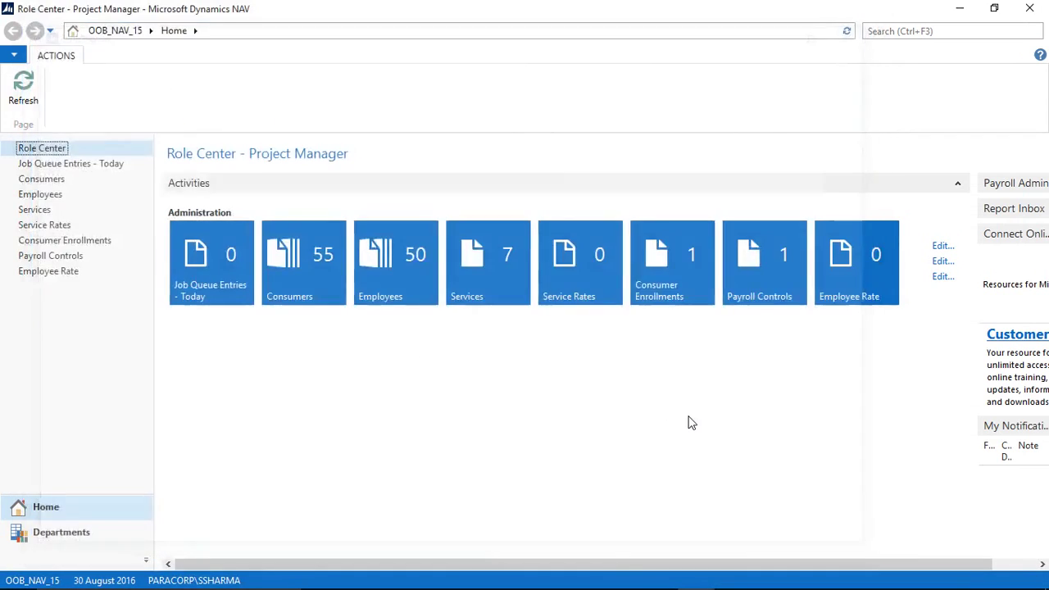
key(alt+Tab)
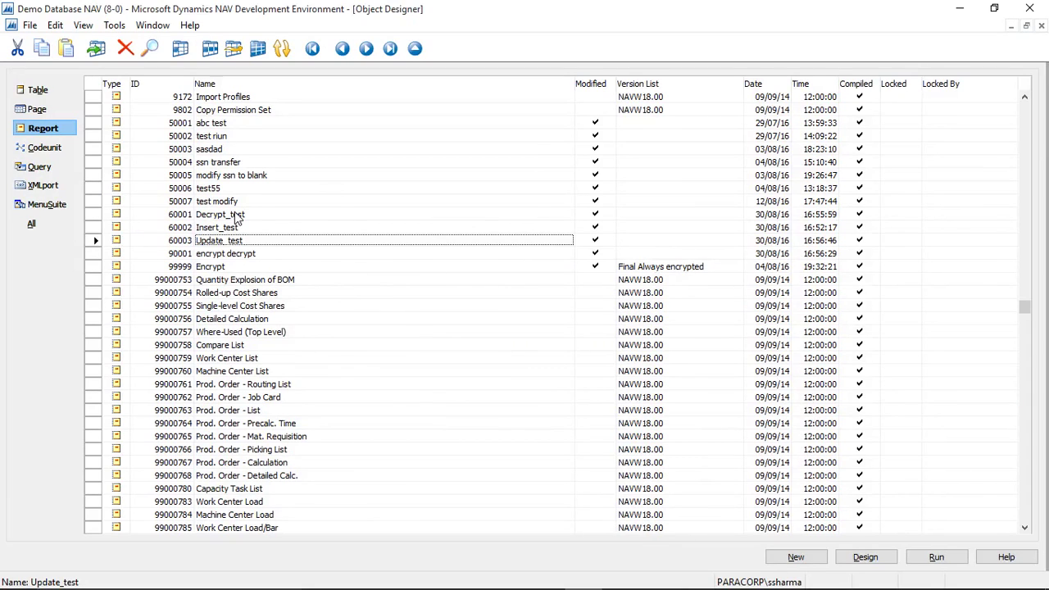
Step: Run and preview Decrypt_test to show the decrypted Ni_Number 222222222
click(238, 216)
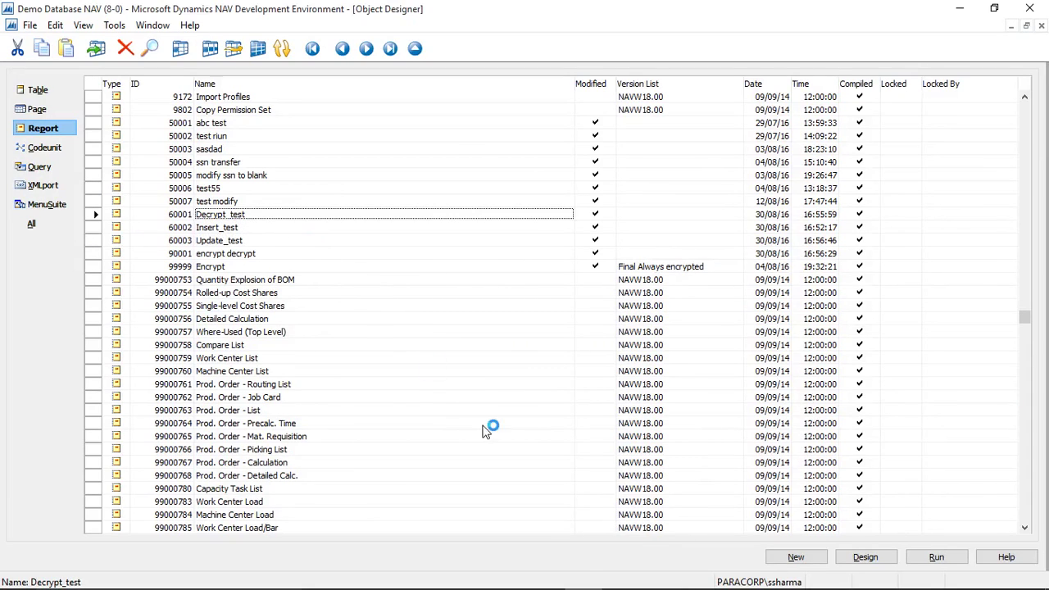
key(alt+r)
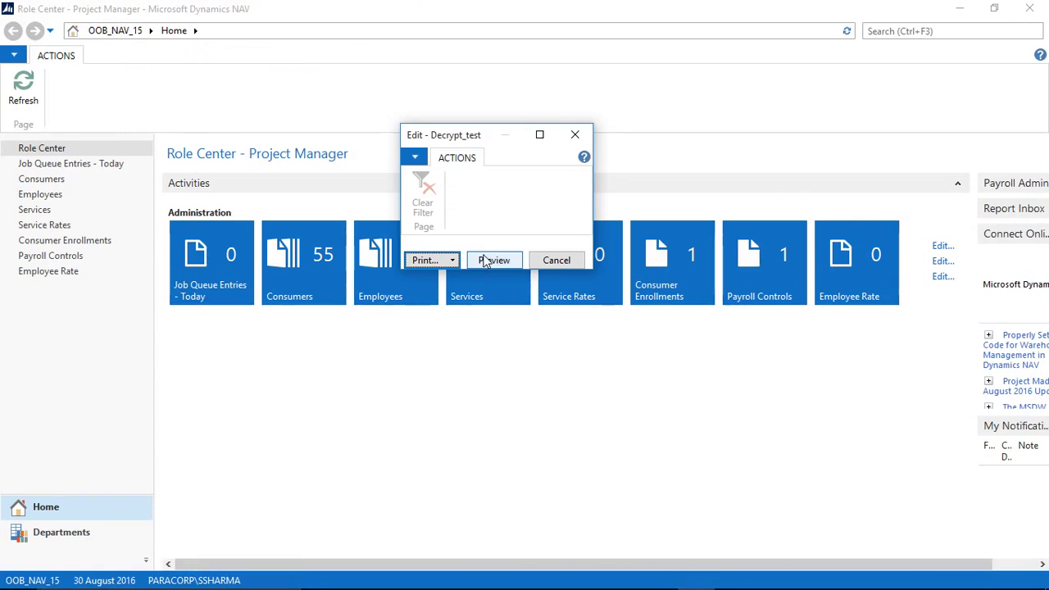
click(485, 260)
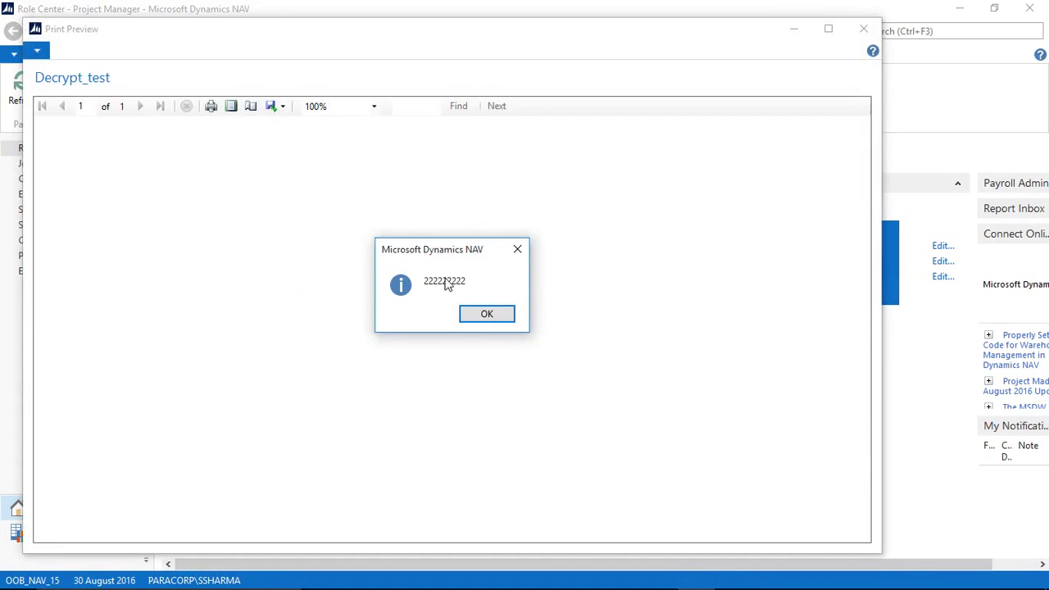
click(482, 316)
key(Escape)
key(alt+Tab)
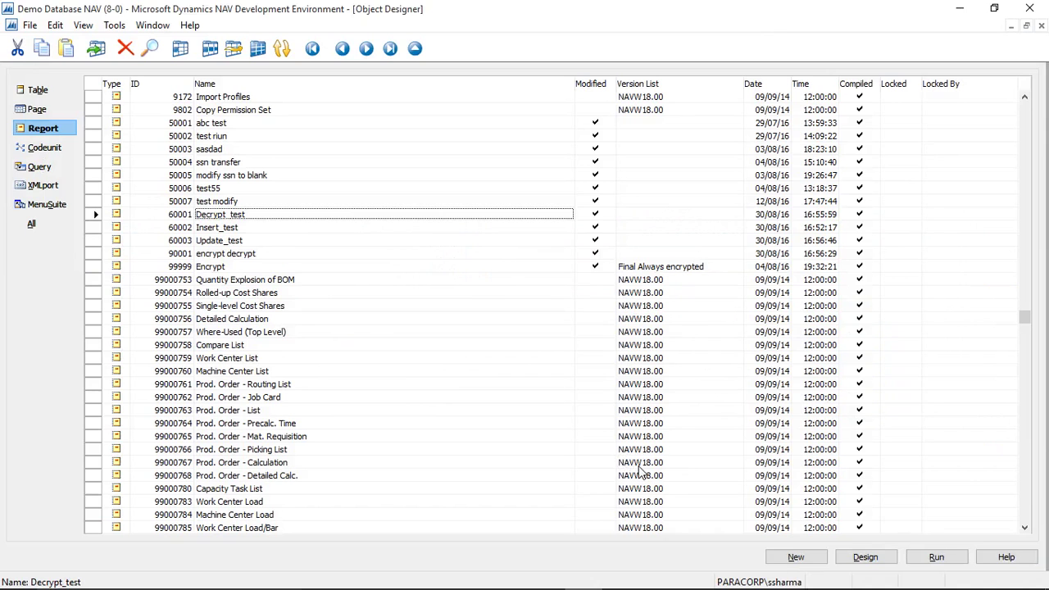
Step: Run the SQLQuery3 UPDATE setting CUST0002's Ni_Number to 434344444 and read the Msg 206 operand type clash
mouse_move(695, 583)
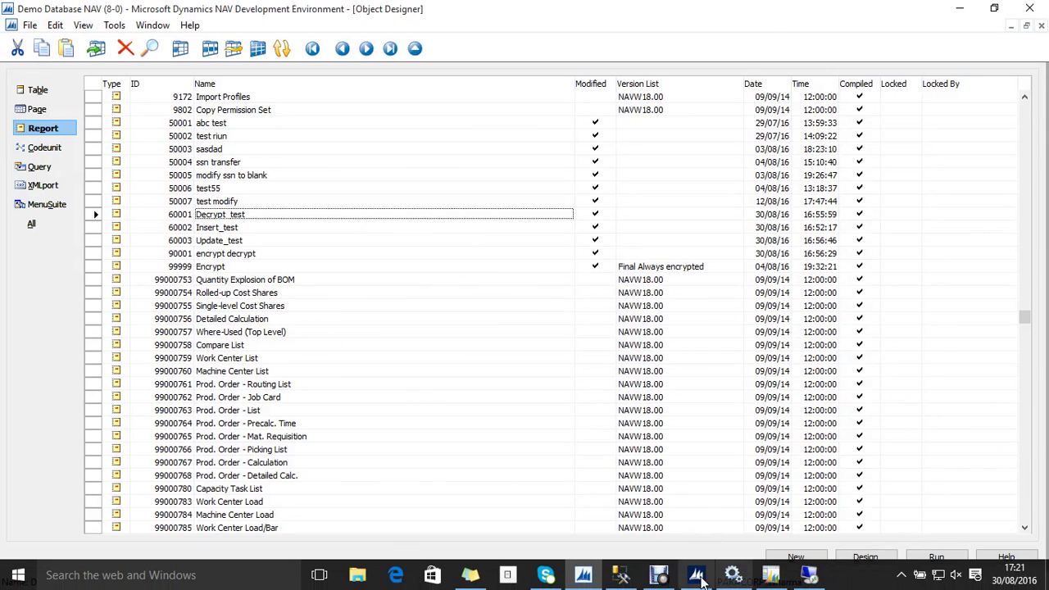
click(625, 577)
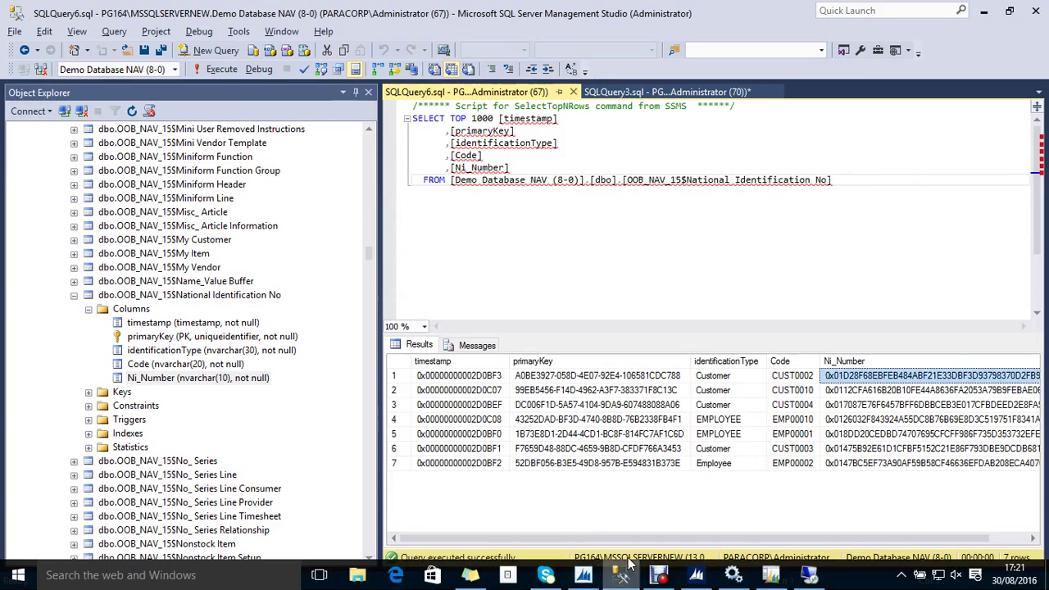
click(668, 93)
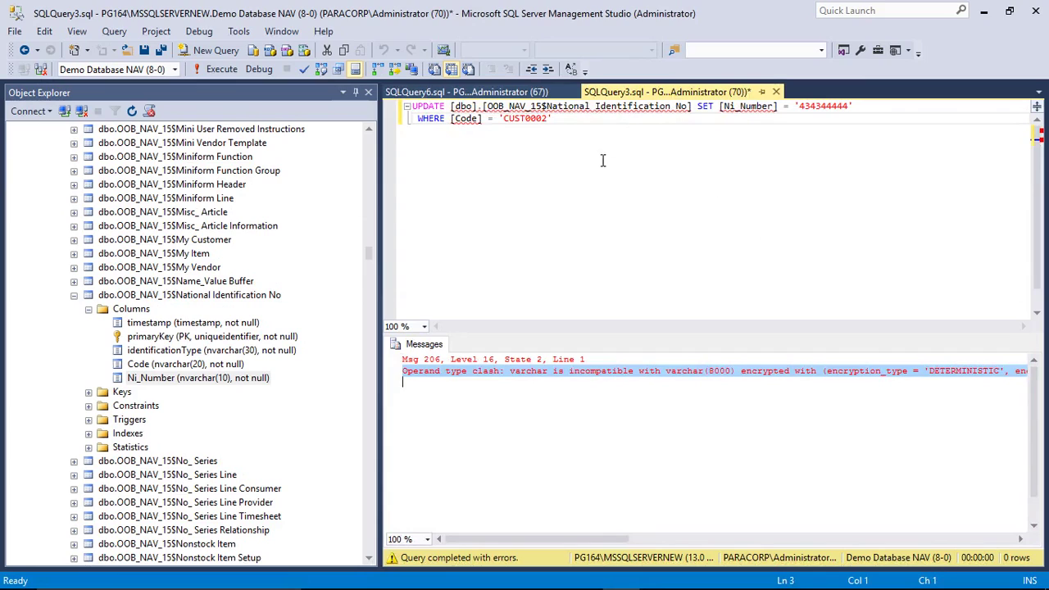
drag(587, 131, 407, 106)
key(F5)
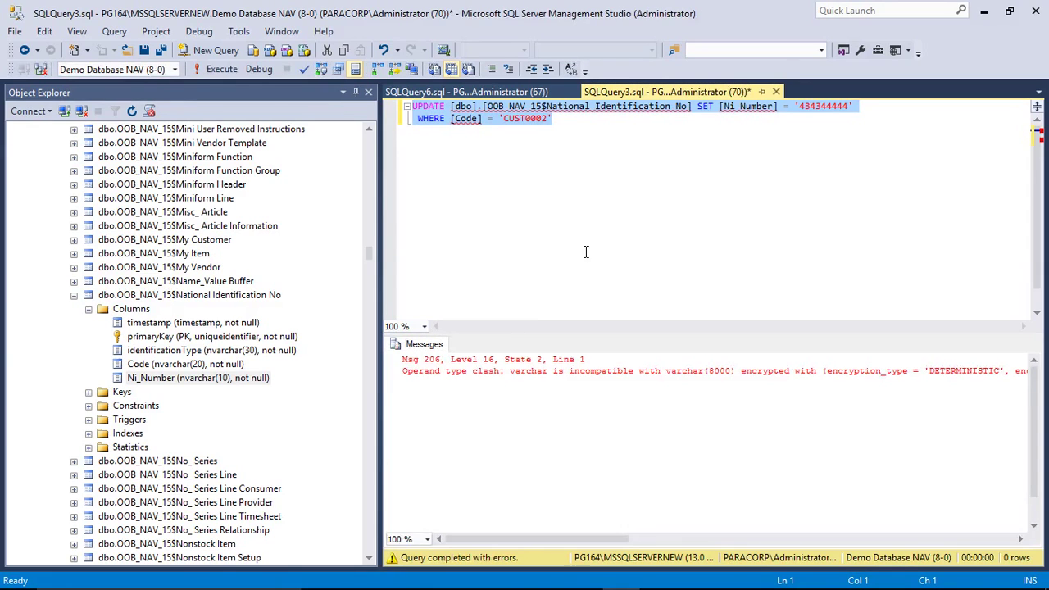
drag(565, 538, 410, 386)
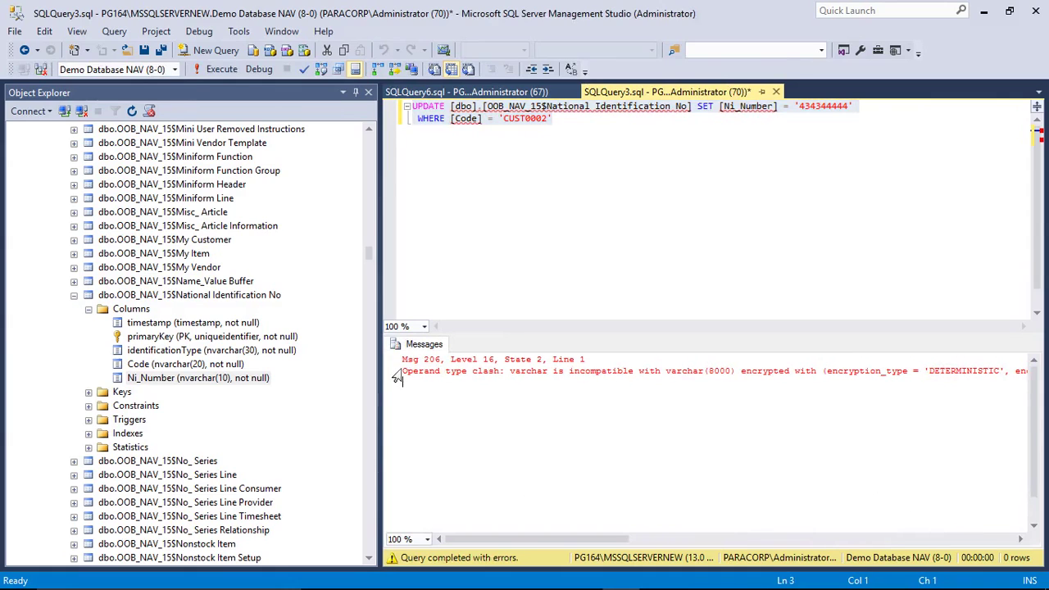
double_click(418, 371)
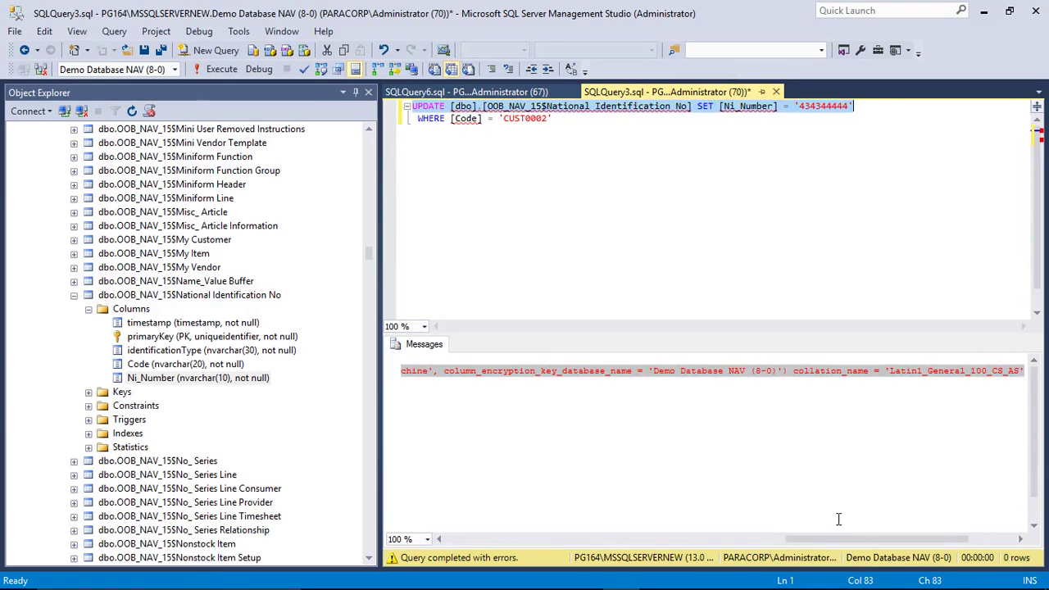
drag(839, 518, 377, 480)
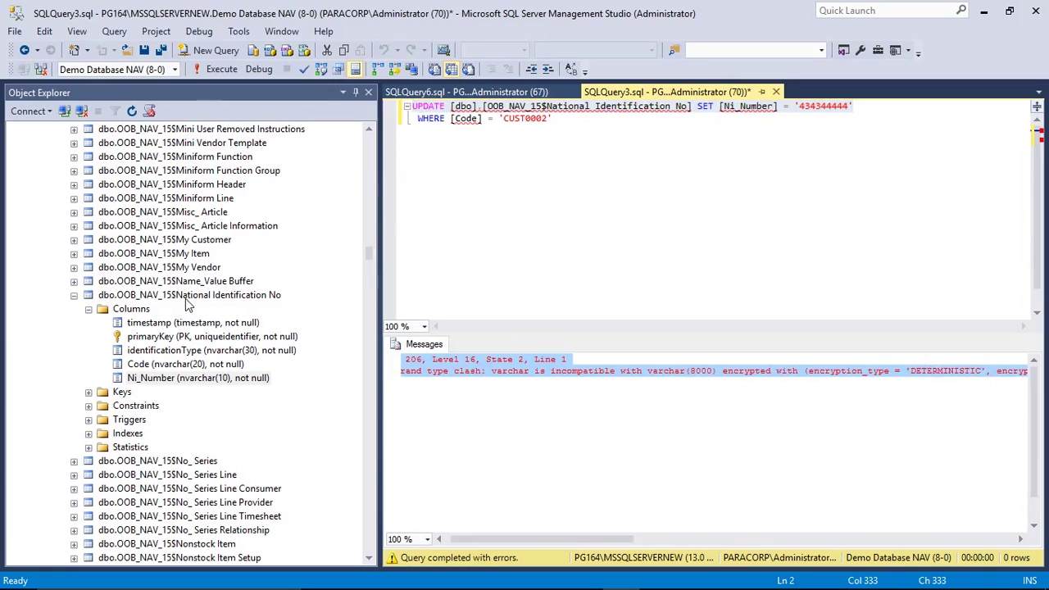
click(186, 296)
Step: Script the National Identification No table as CREATE To a New Query Editor Window
right_click(208, 304)
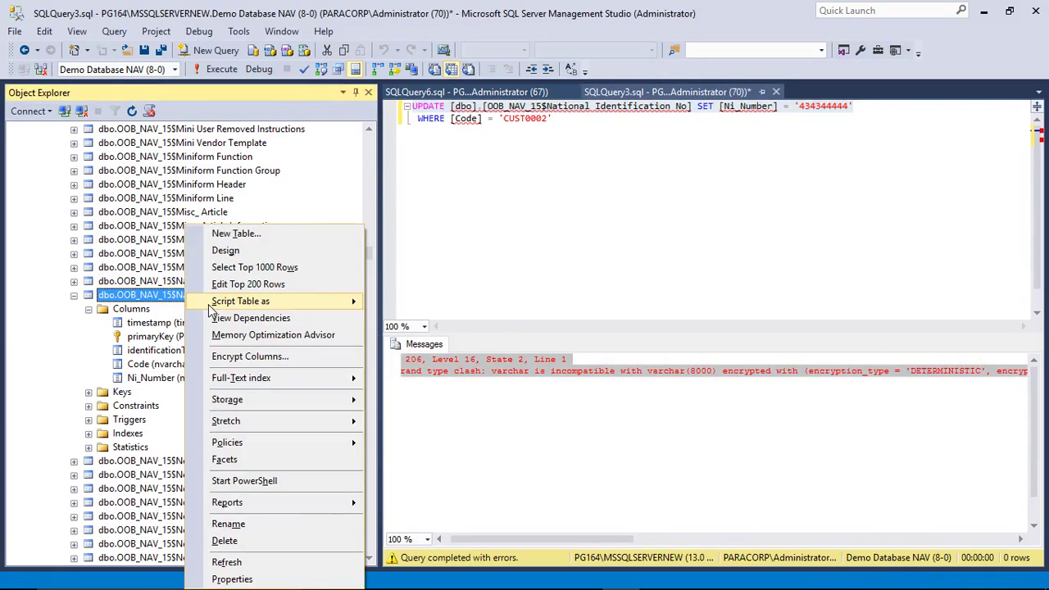
mouse_move(212, 306)
mouse_move(426, 303)
click(554, 303)
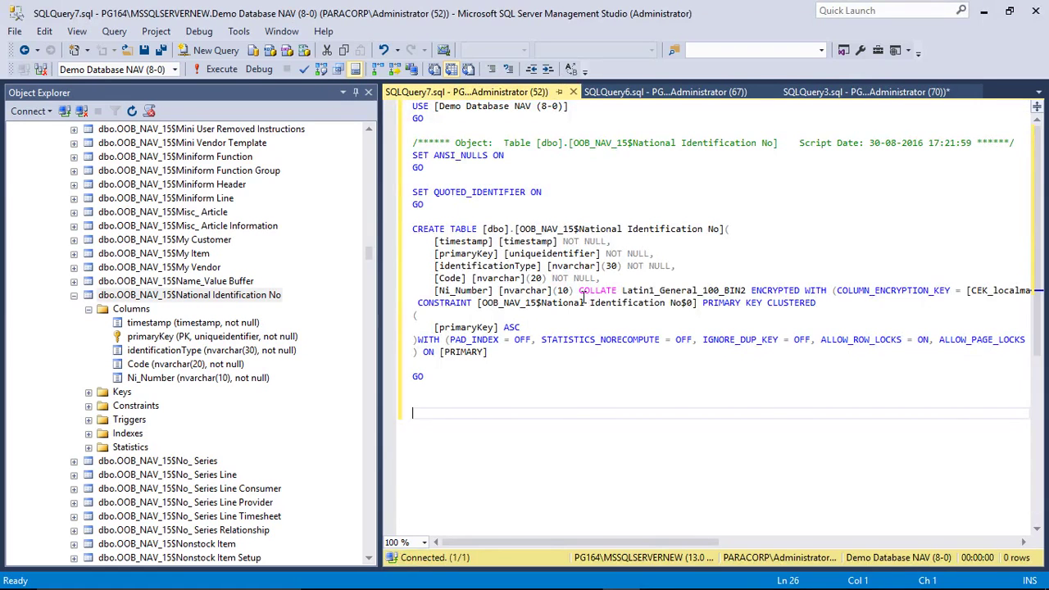
Step: Examine Ni_Number's Deterministic encryption with AEAD_AES_256_CBC_HMAC_SHA_256 and key CEK_localmachine
click(580, 291)
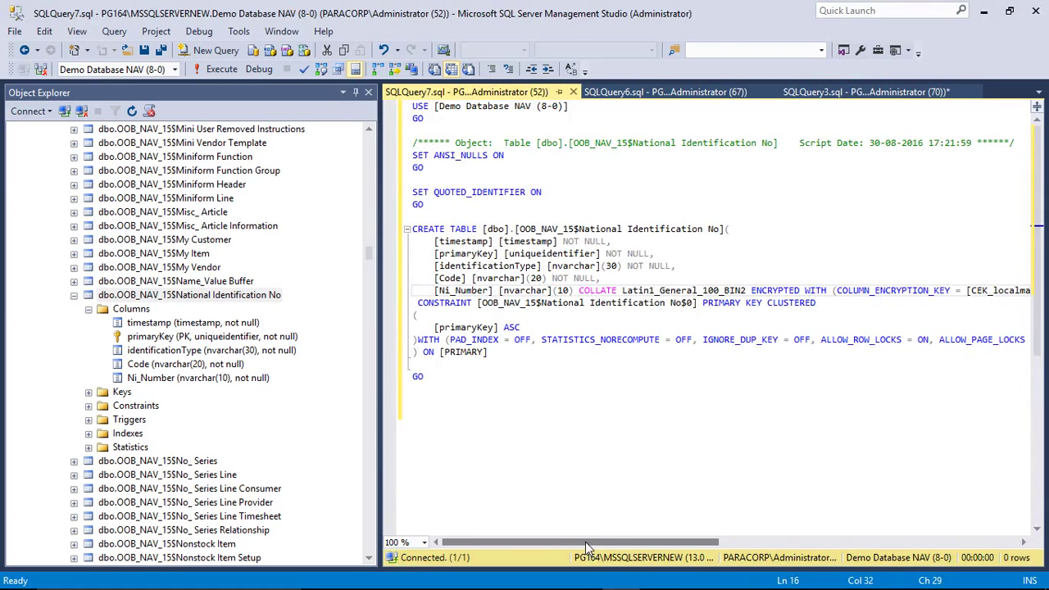
drag(590, 541, 874, 541)
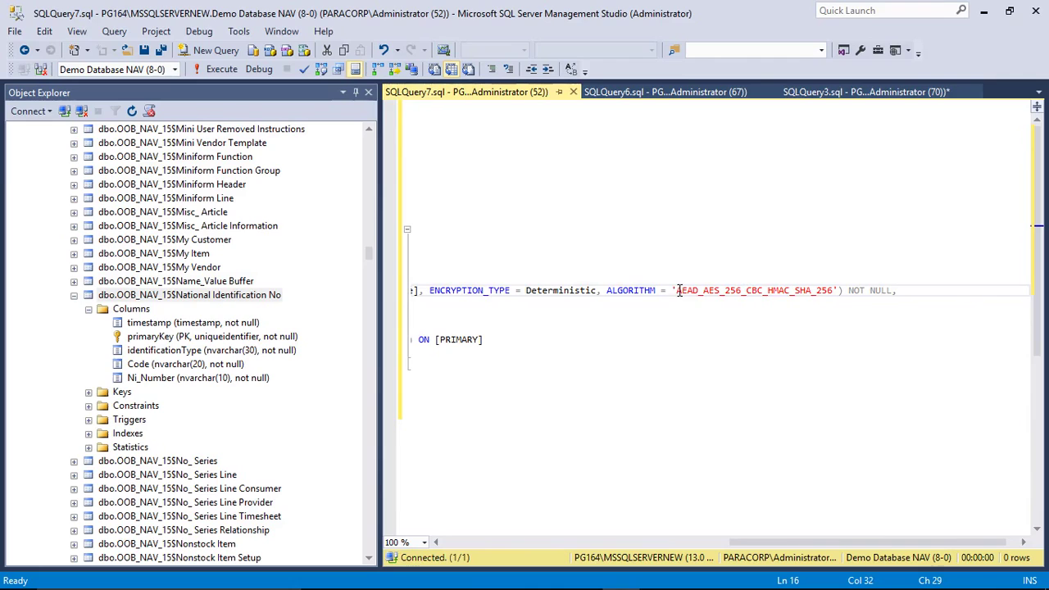
drag(675, 291, 838, 290)
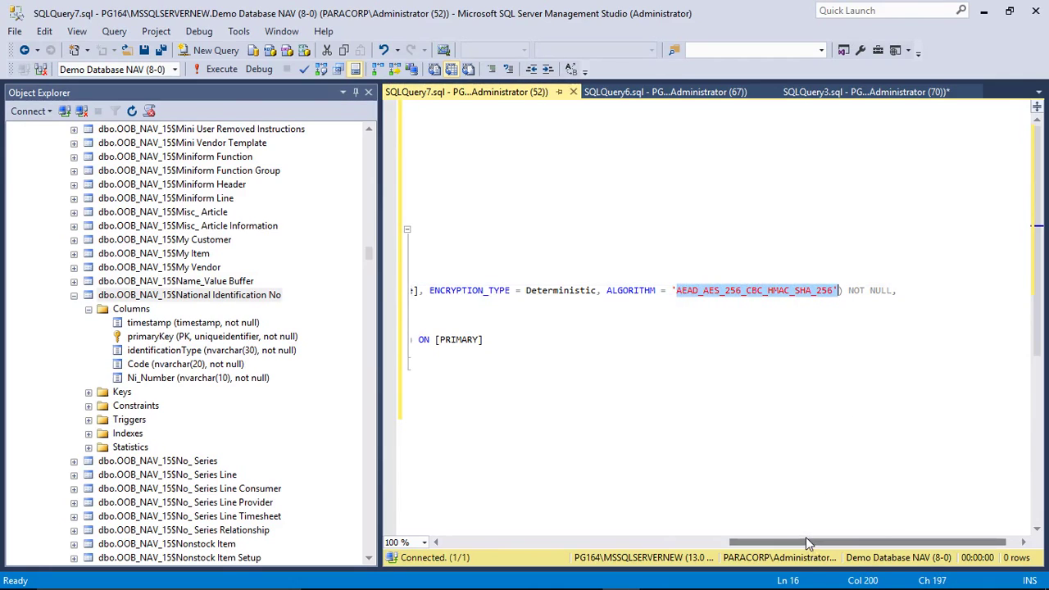
drag(806, 541, 645, 539)
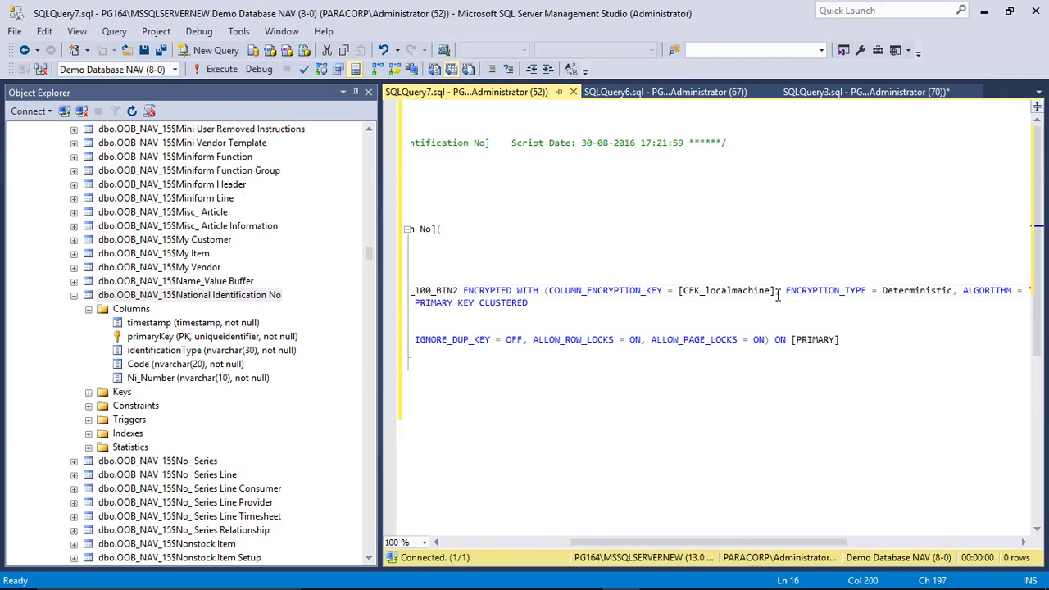
drag(777, 291, 670, 292)
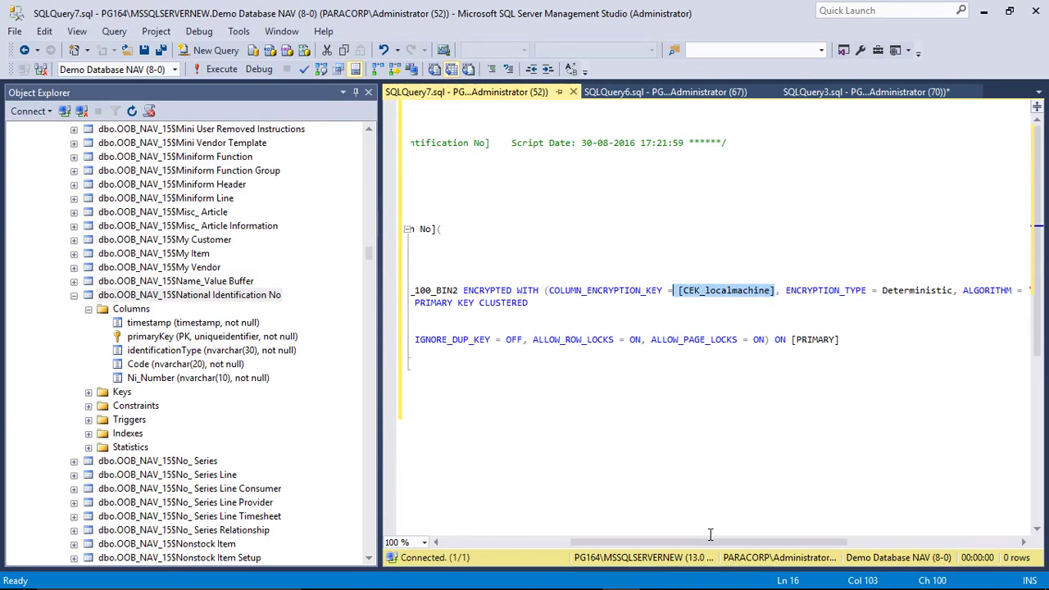
drag(783, 292, 952, 291)
drag(785, 543, 646, 540)
drag(852, 303, 428, 291)
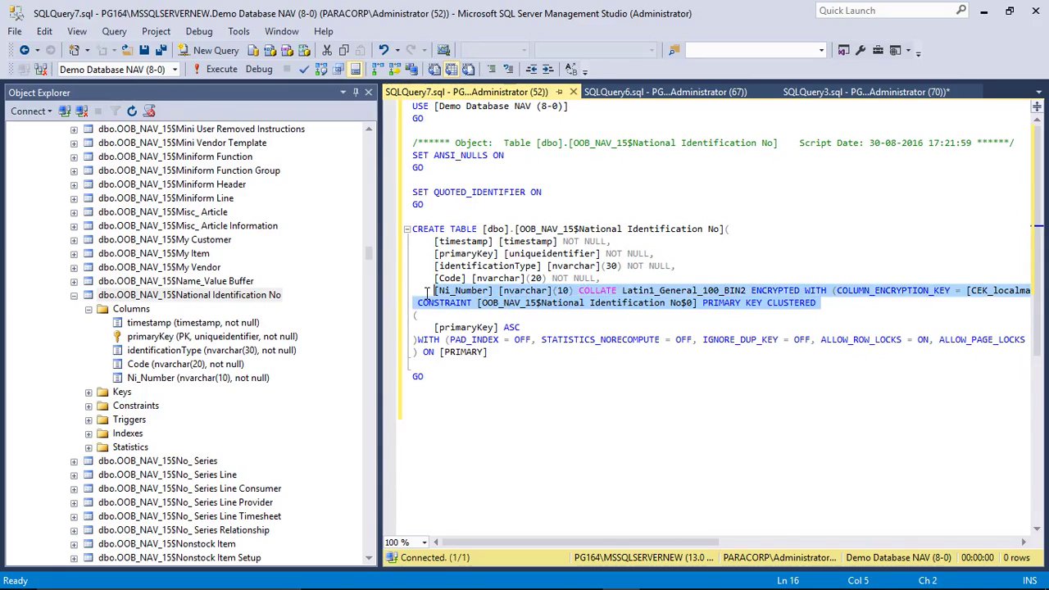
click(496, 414)
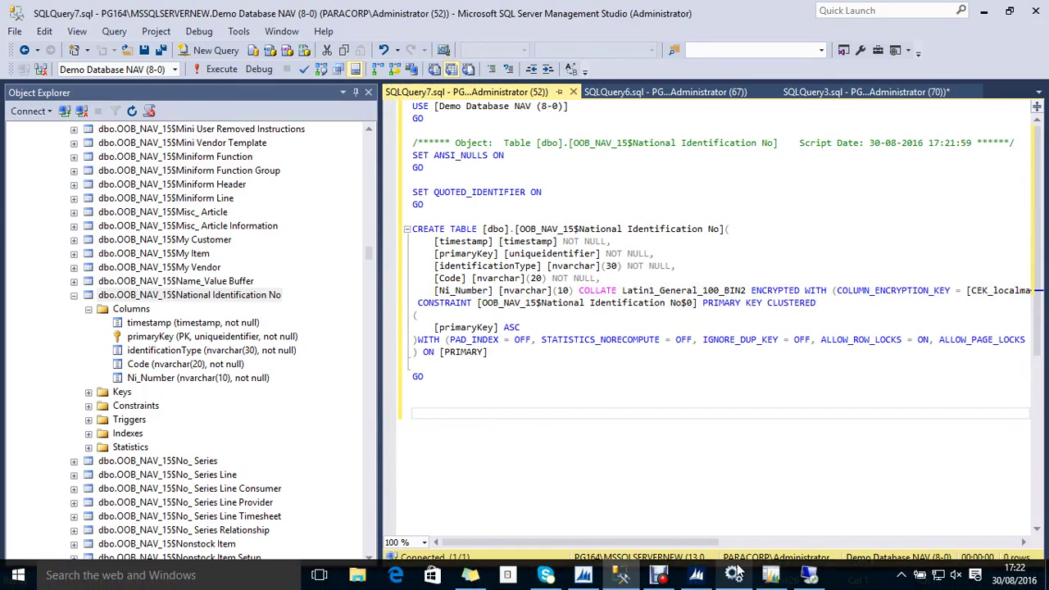
Step: Try running the National Identification No table from Object Designer's Table list
click(582, 575)
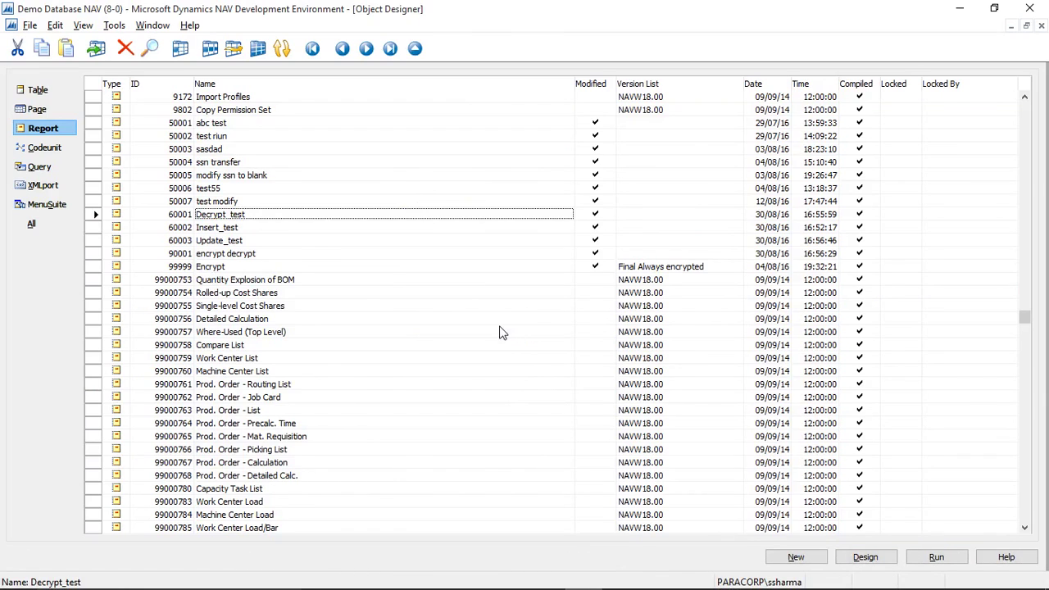
key(alt+b)
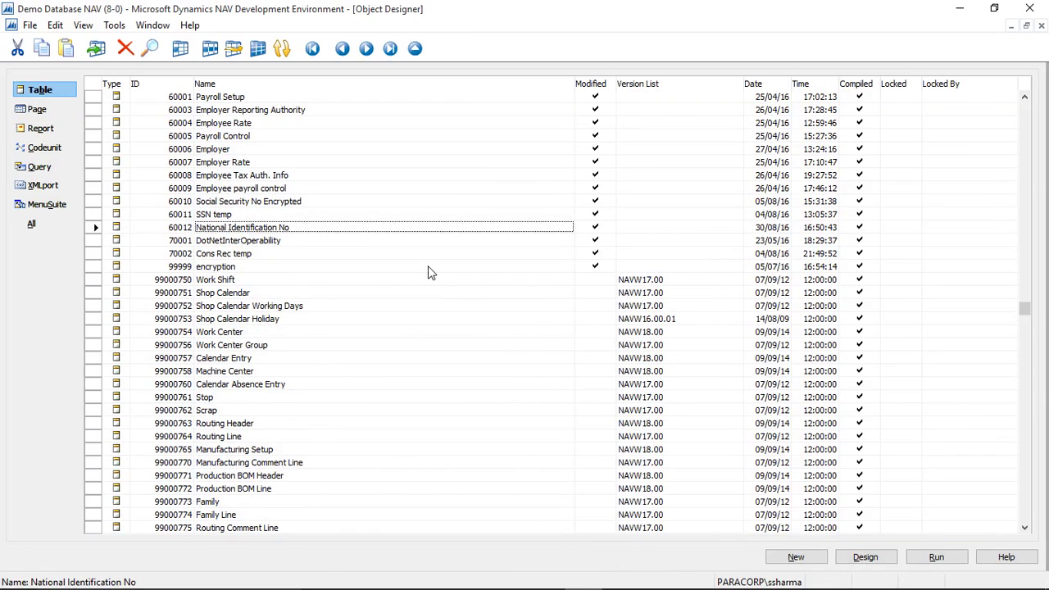
click(695, 581)
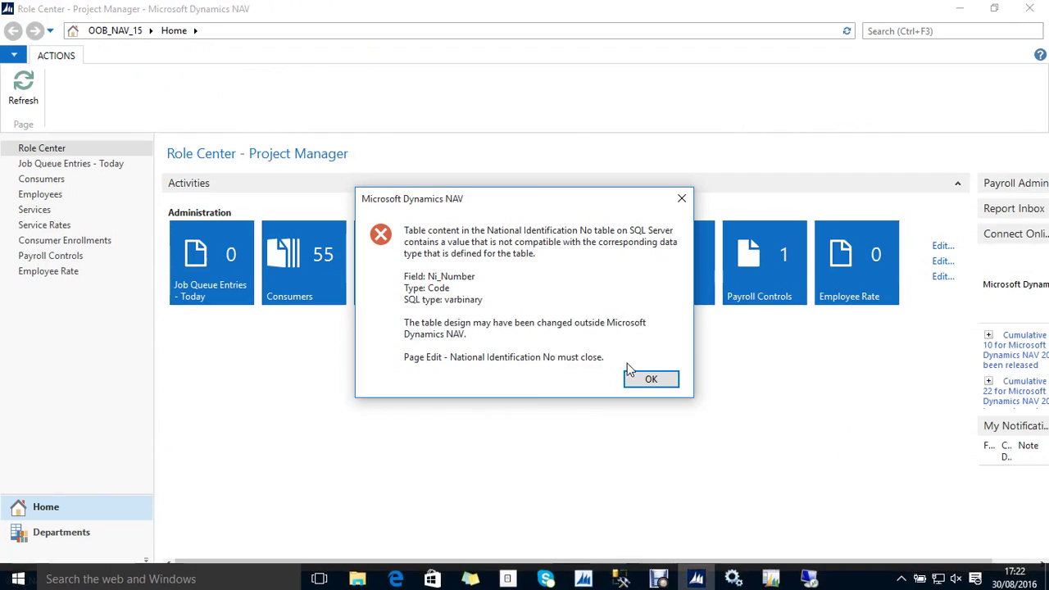